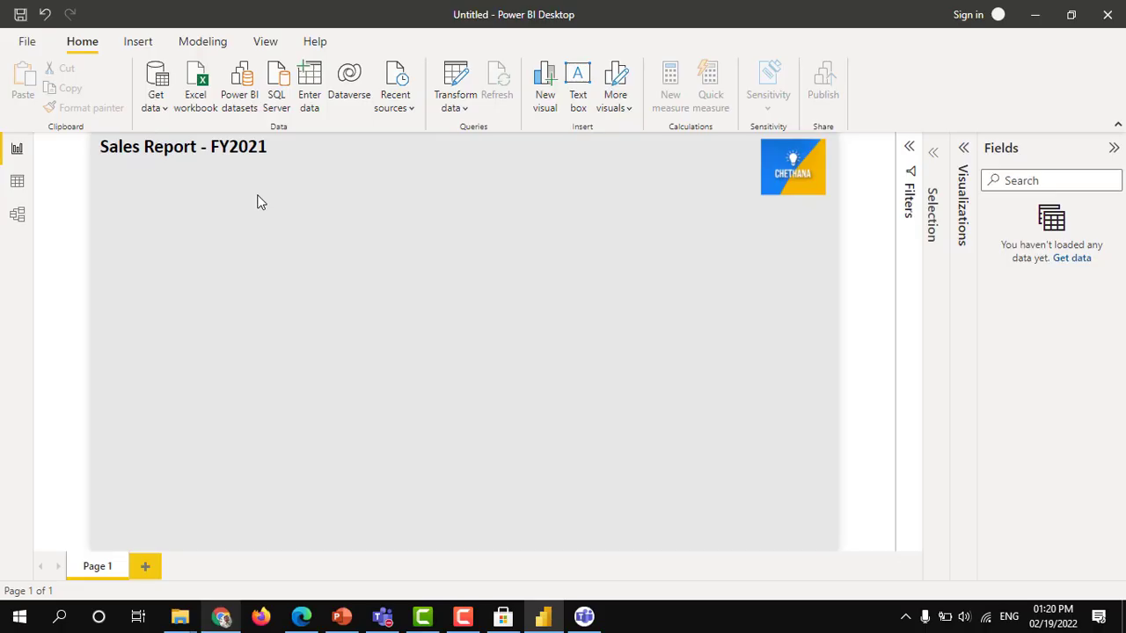
# Glance at the Downloads folder window from the taskbar, then return to the Power BI report
pyautogui.moveTo(180, 615)
pyautogui.click(250, 556)
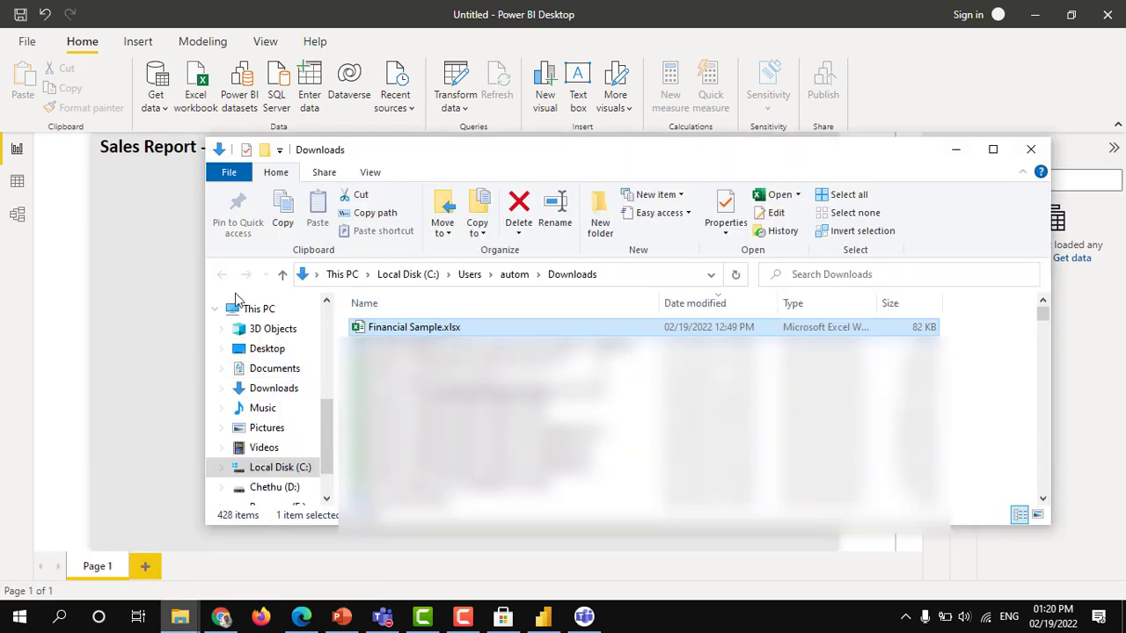
pyautogui.click(149, 310)
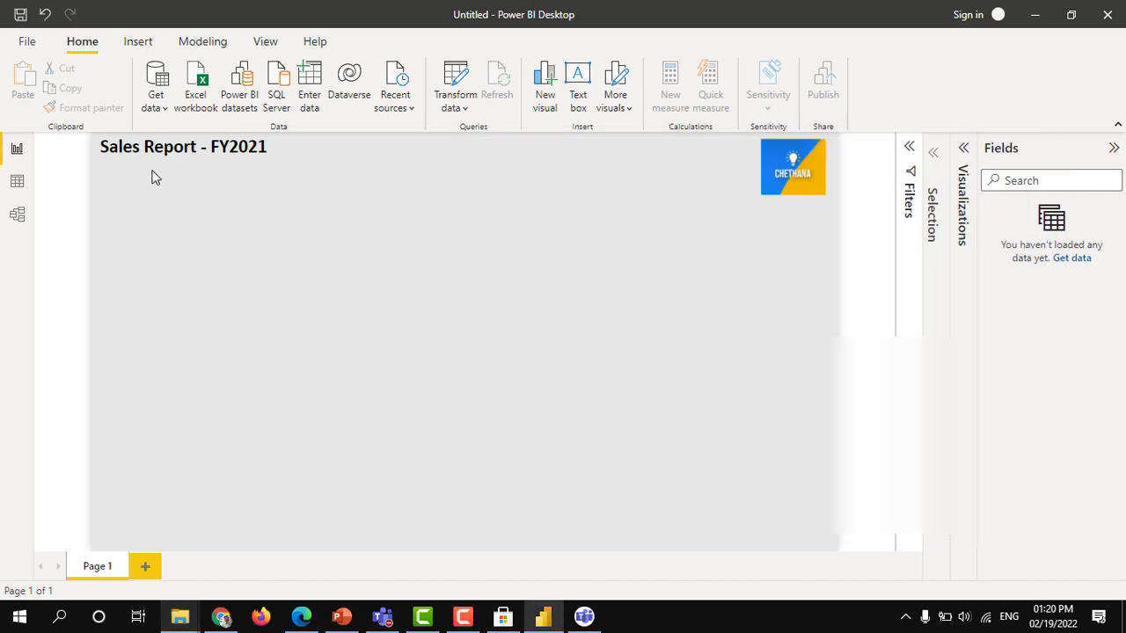
# Connect to the Excel workbook Financial Sample.xlsx in Downloads so the Navigator lists its tables
pyautogui.click(159, 107)
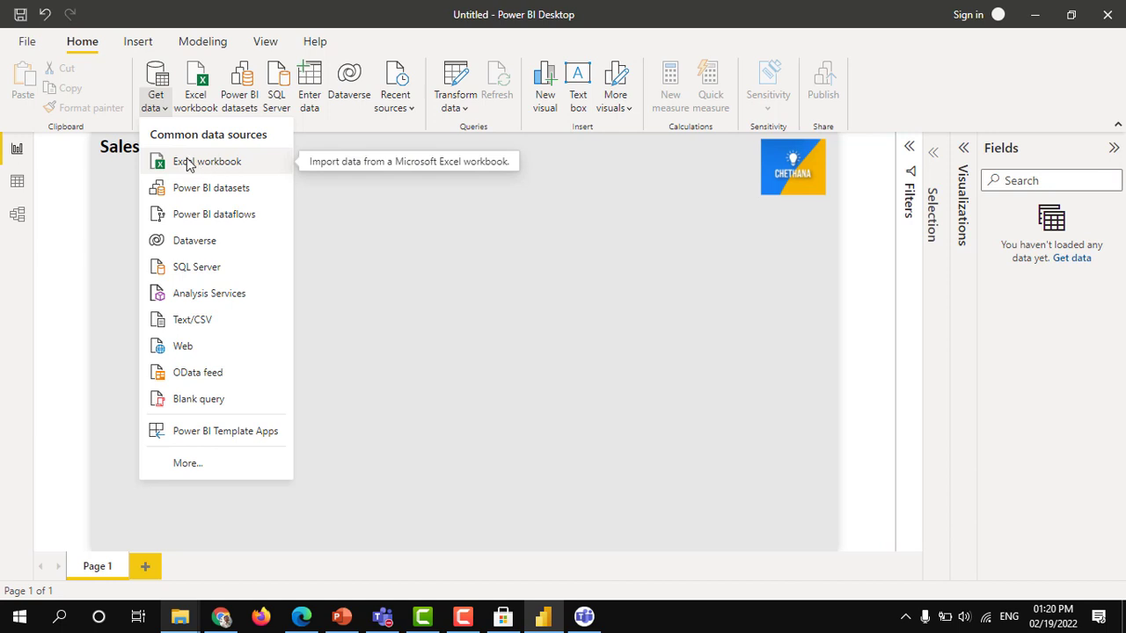
pyautogui.click(357, 217)
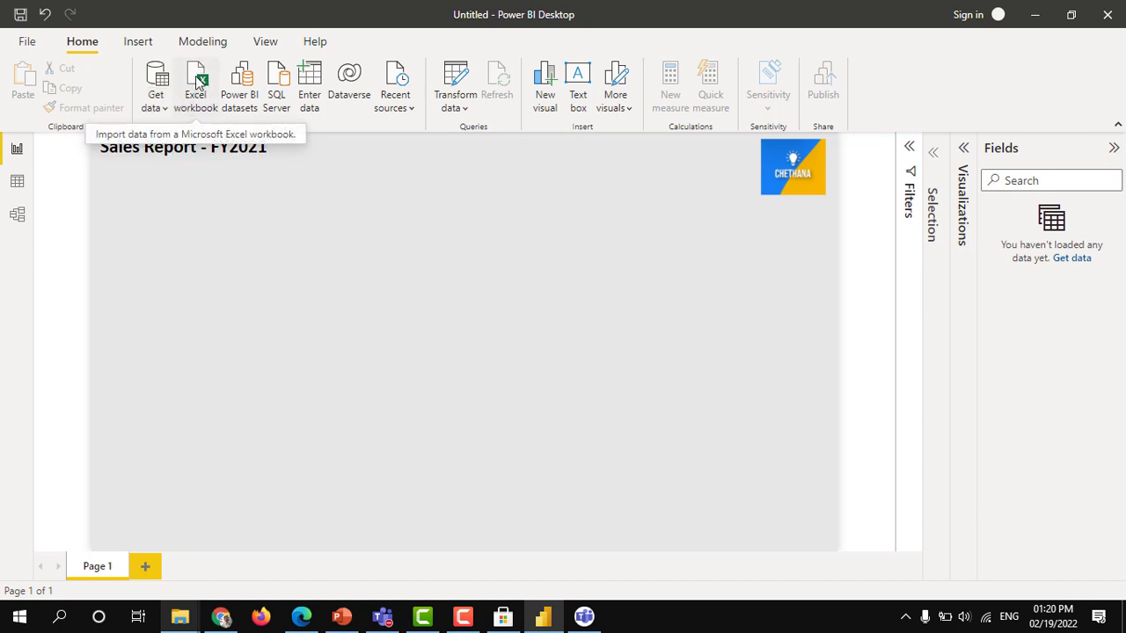
pyautogui.click(195, 107)
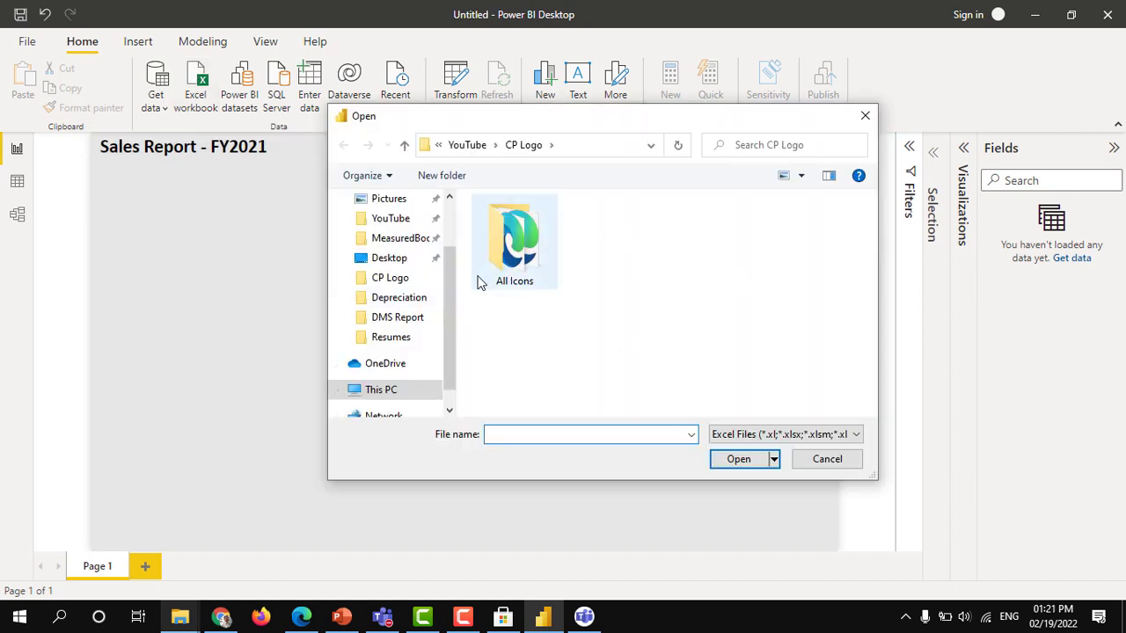
pyautogui.scroll(2, 455, 299)
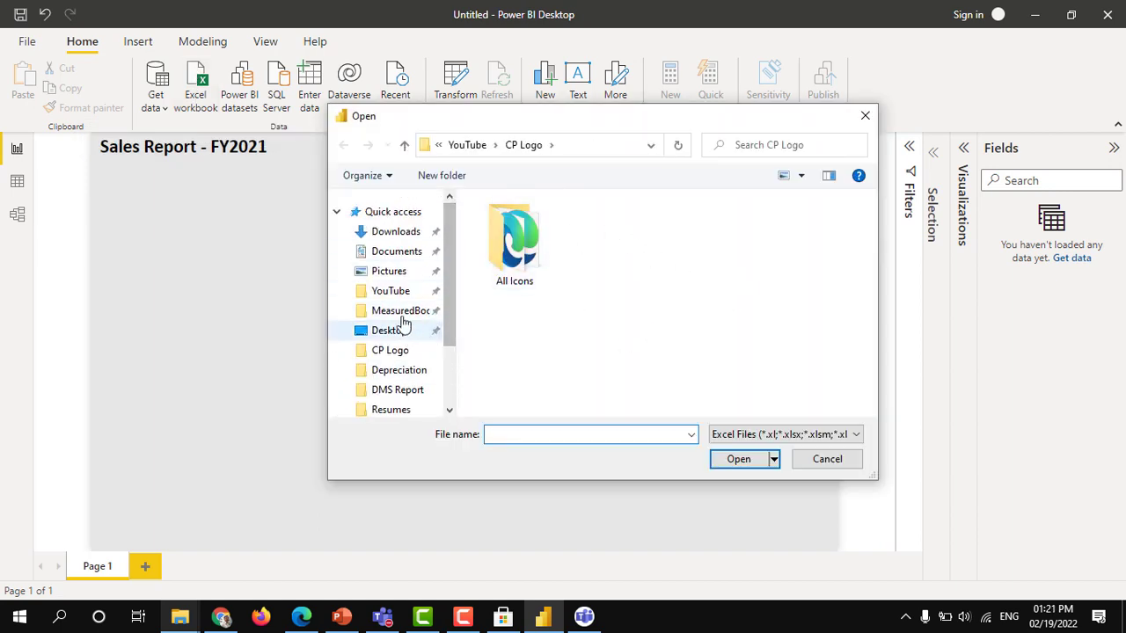
pyautogui.click(380, 232)
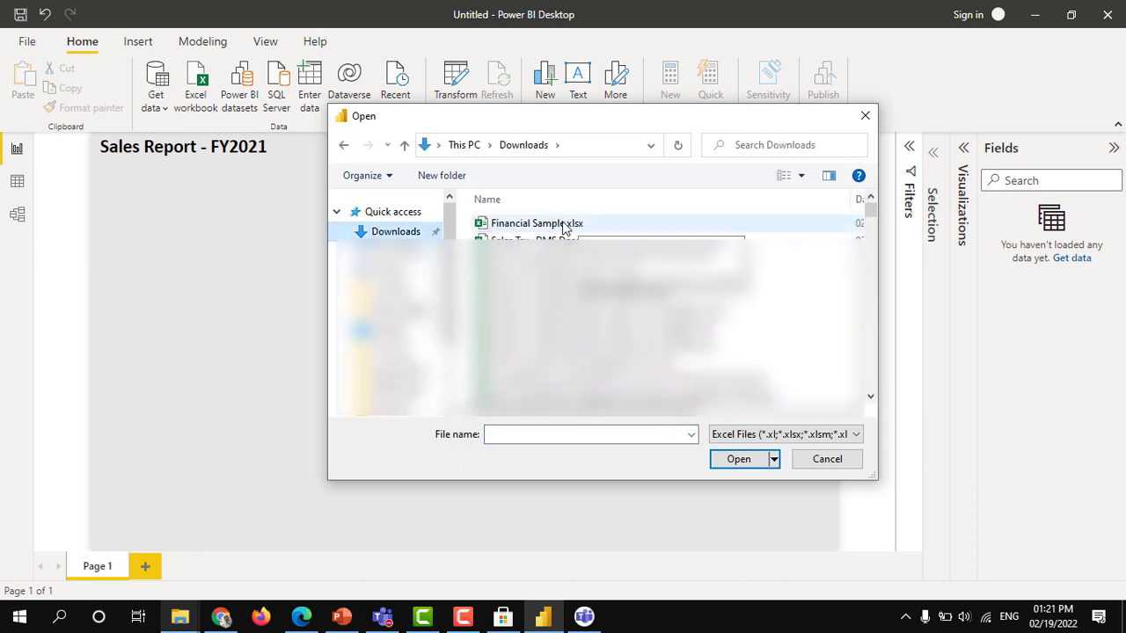
pyautogui.doubleClick(564, 224)
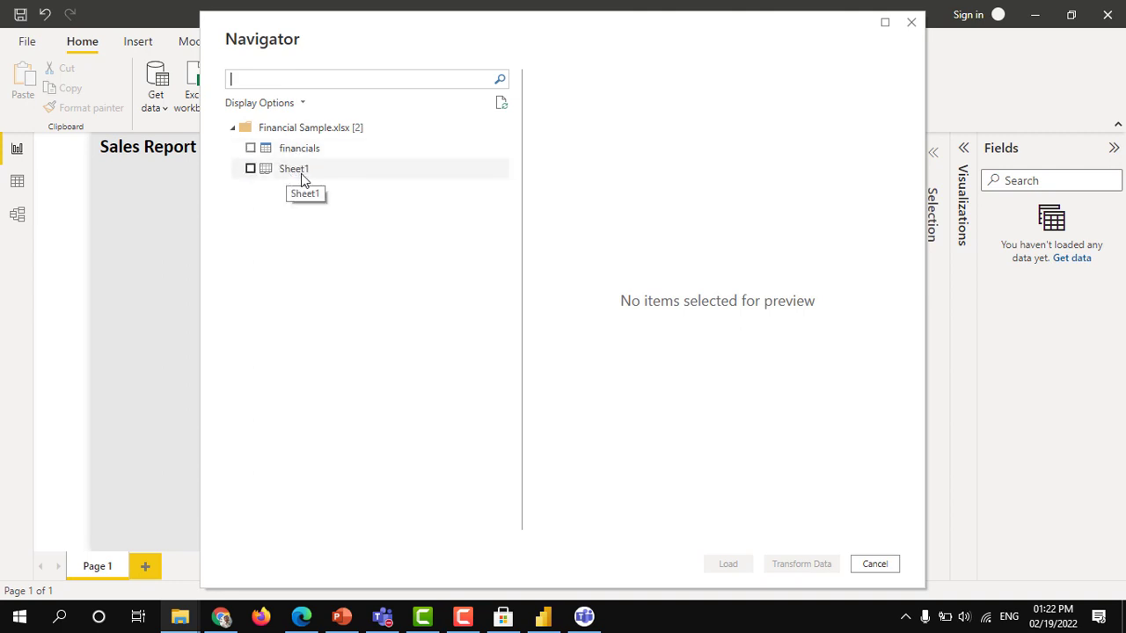
# Open Financial Sample.xlsx in Excel from the Downloads folder window and switch to it
pyautogui.click(180, 617)
pyautogui.click(250, 537)
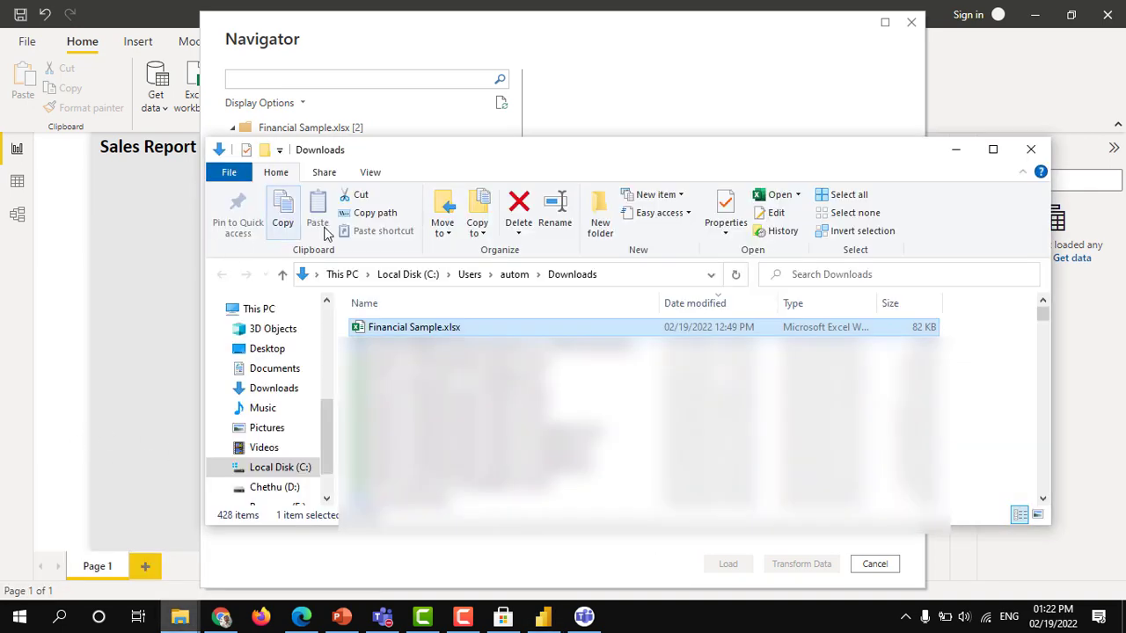
pyautogui.click(392, 331)
pyautogui.doubleClick(633, 324)
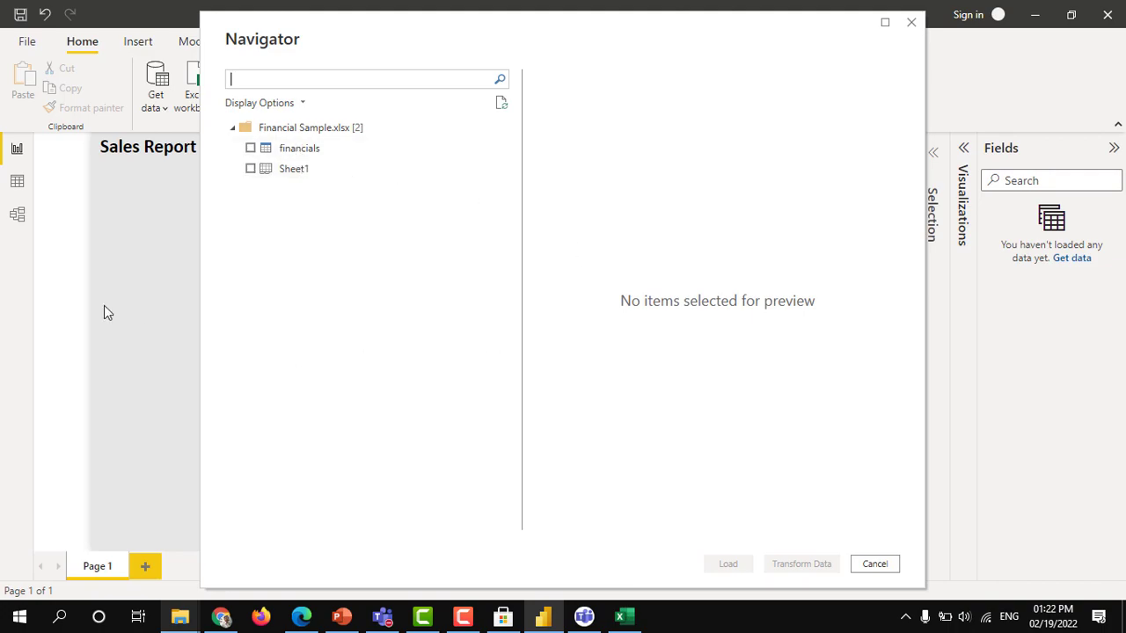
pyautogui.hotkey('alt', 'Tab')
# Copy the Segment, Country, Product and Discount Band block A1:D14 onto a new Sheet2
pyautogui.moveTo(48, 191); pyautogui.dragTo(343, 290)
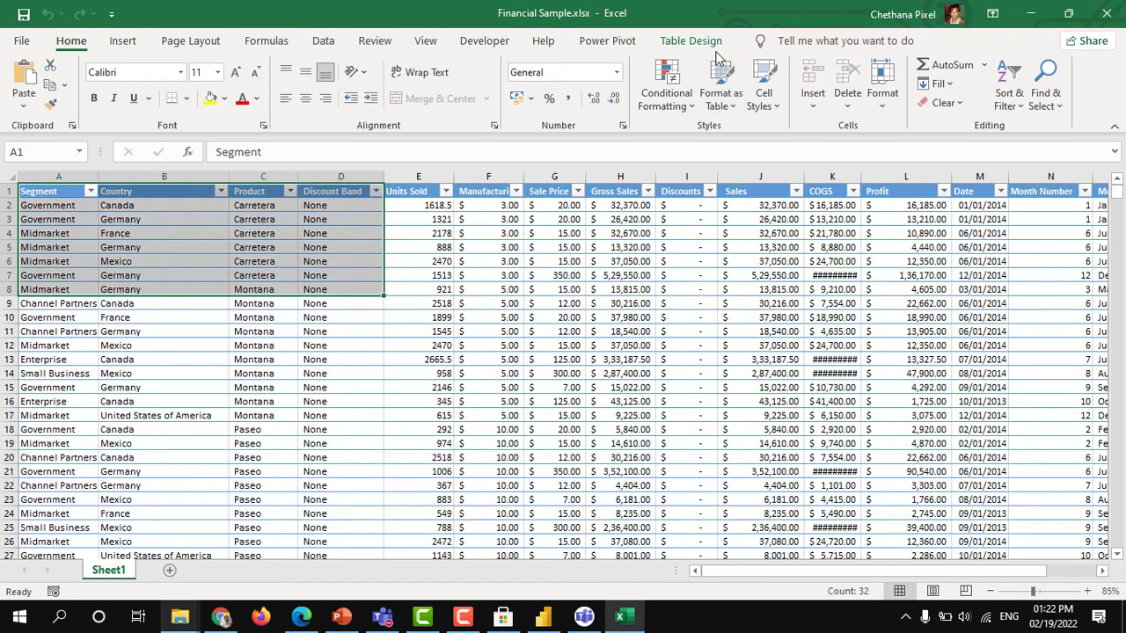
pyautogui.click(684, 373)
pyautogui.moveTo(48, 192); pyautogui.dragTo(310, 374)
pyautogui.hotkey('ctrl', 'c')
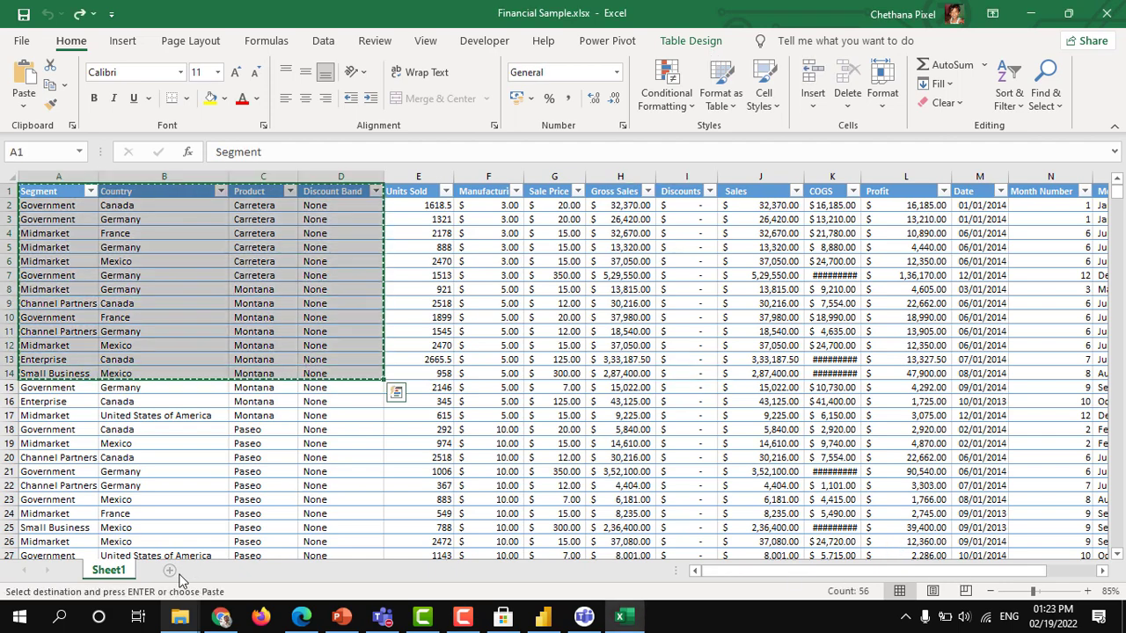
pyautogui.click(170, 572)
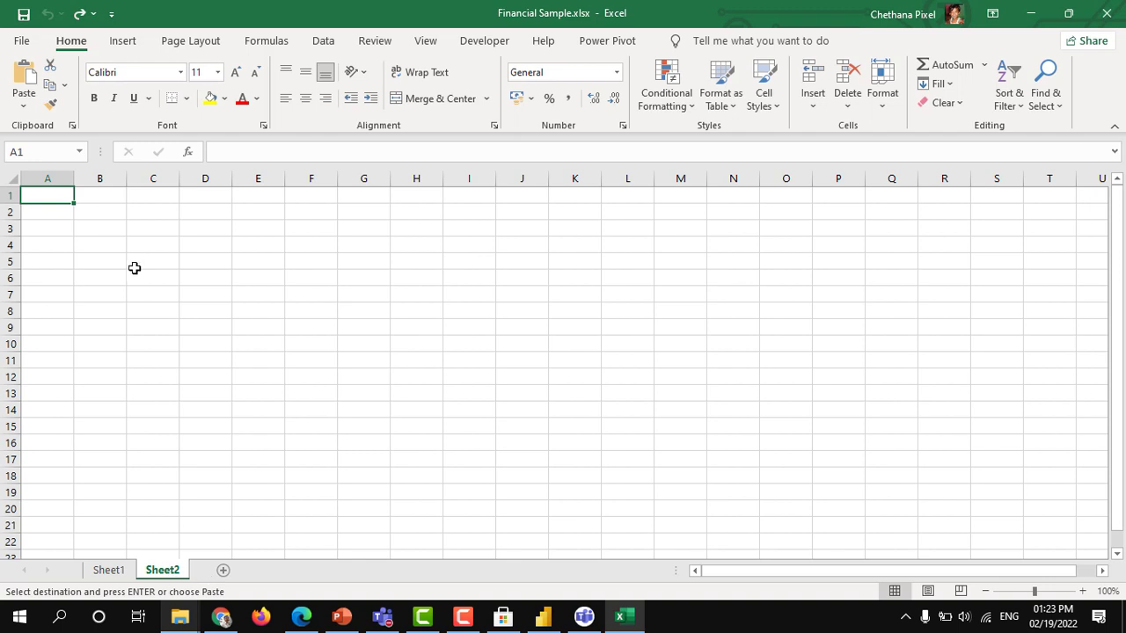
pyautogui.hotkey('ctrl', 'v')
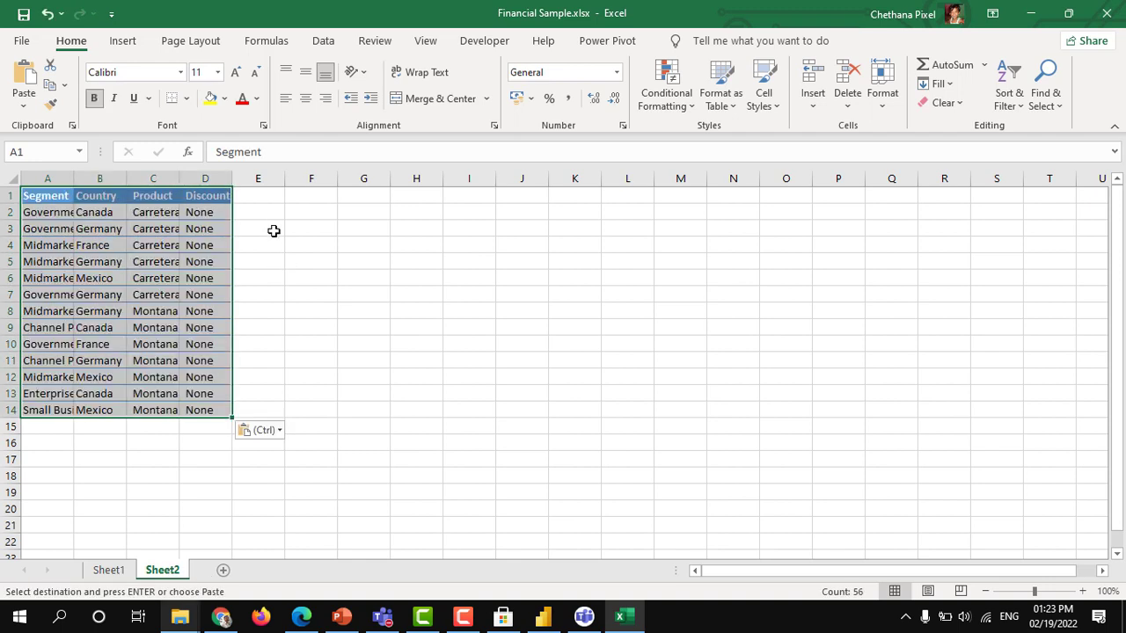
# Clear the pasted formatting and widen columns A and C to fit Segment and Product names
pyautogui.hotkey('alt', 'e')
pyautogui.press('a')
pyautogui.press('f')
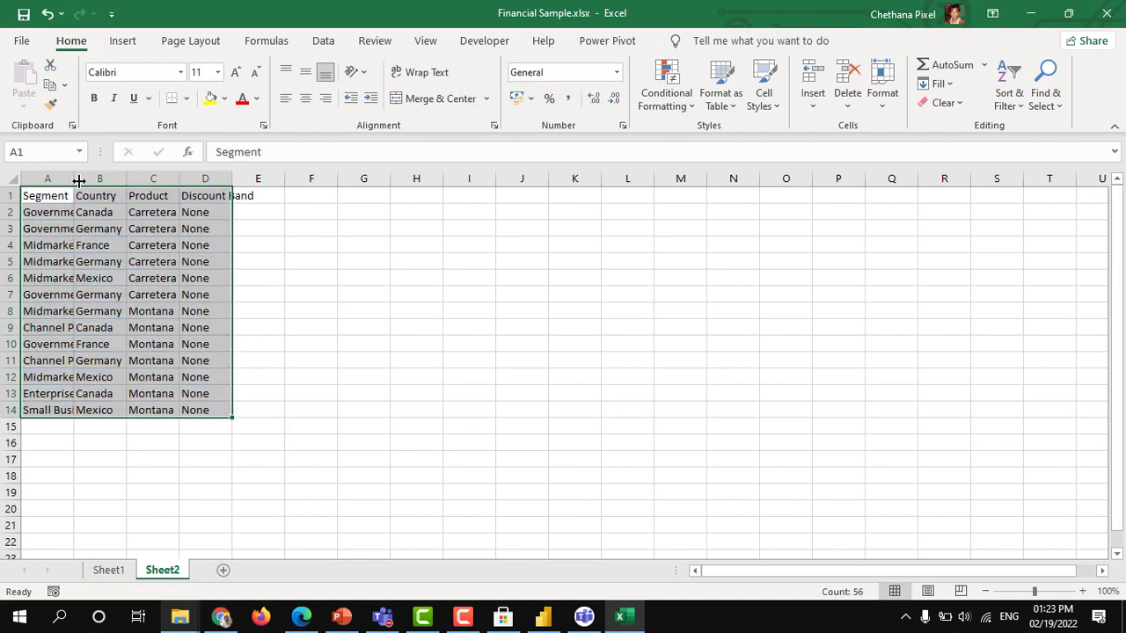
pyautogui.moveTo(74, 179); pyautogui.dragTo(115, 178)
pyautogui.click(162, 180)
pyautogui.moveTo(219, 179); pyautogui.dragTo(309, 179)
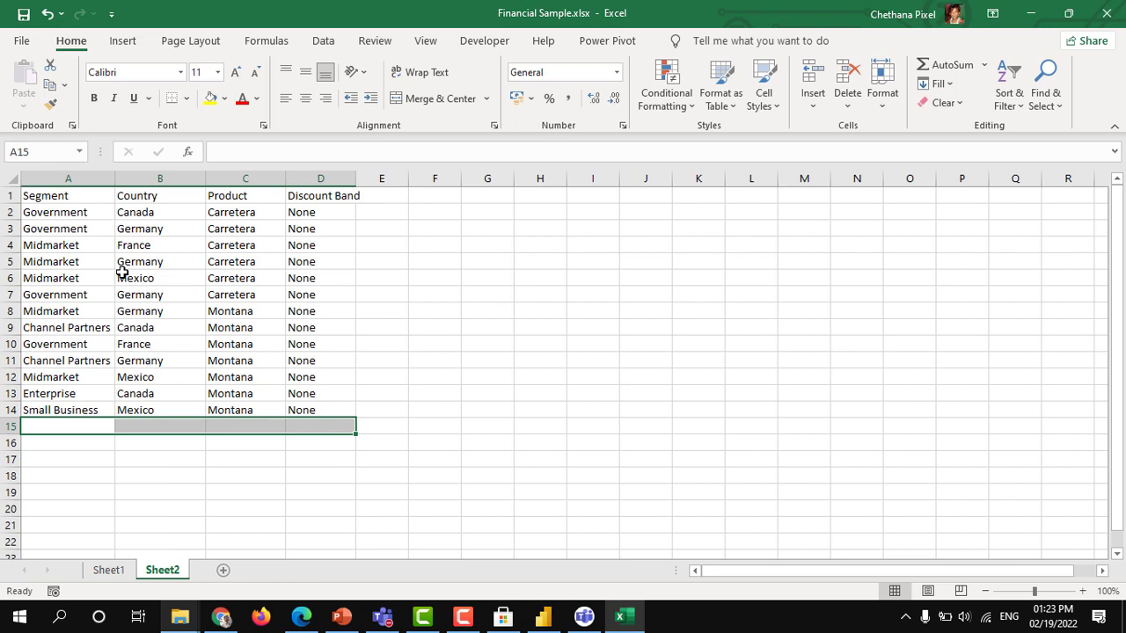
pyautogui.click(123, 272)
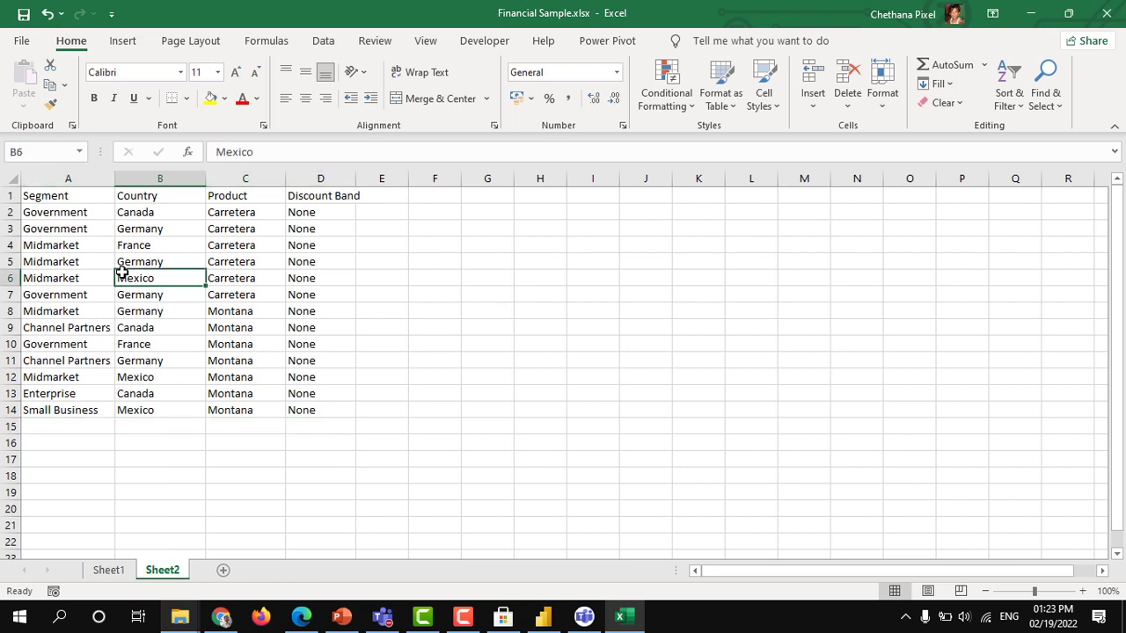
# Make A1:D14 a table with headers and apply a blue-header banded table style
pyautogui.hotkey('ctrl', 't')
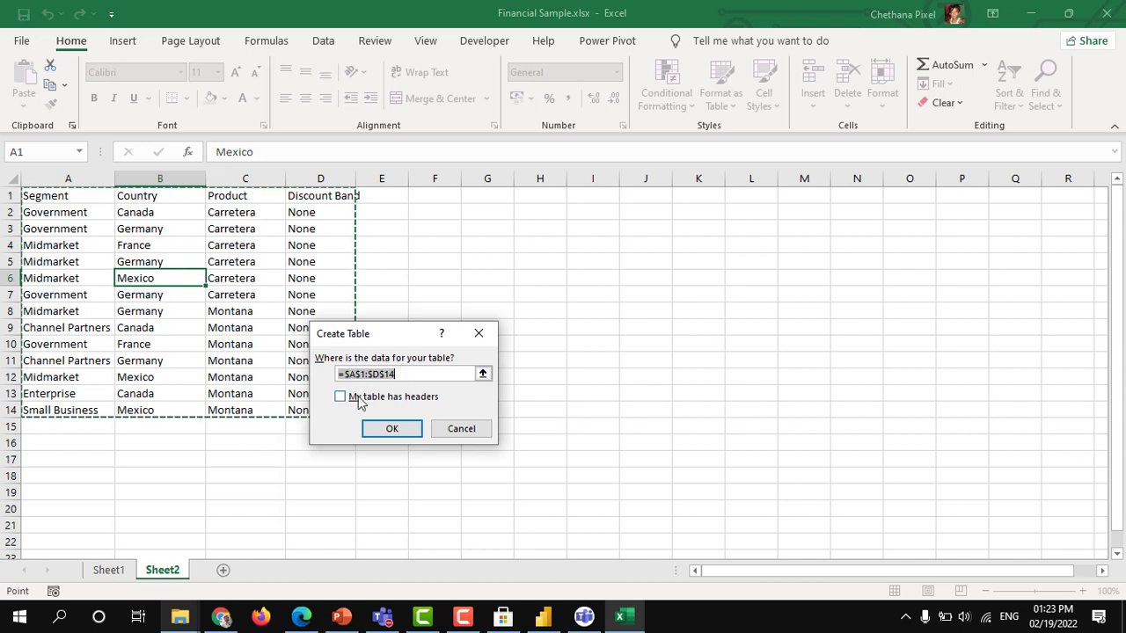
pyautogui.click(339, 401)
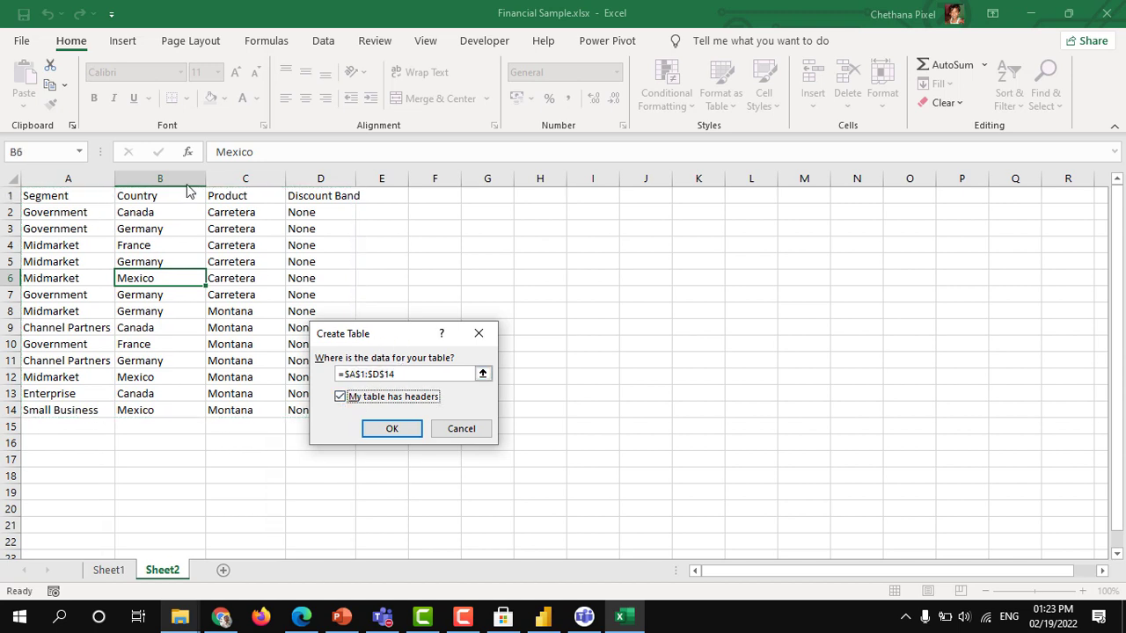
pyautogui.click(392, 429)
pyautogui.click(99, 258)
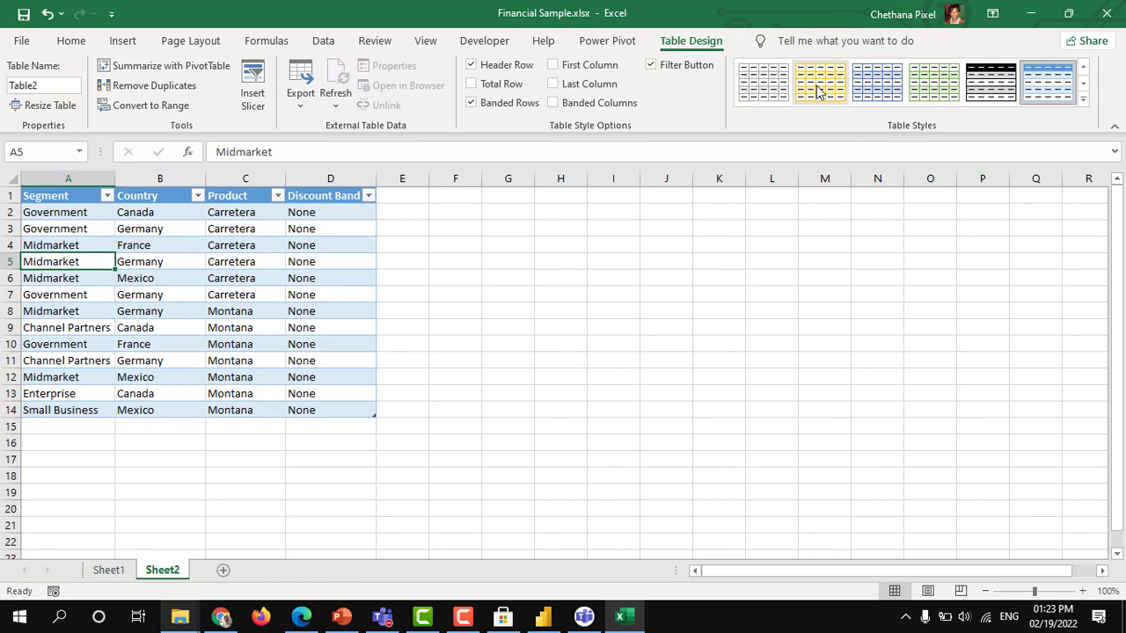
pyautogui.click(764, 82)
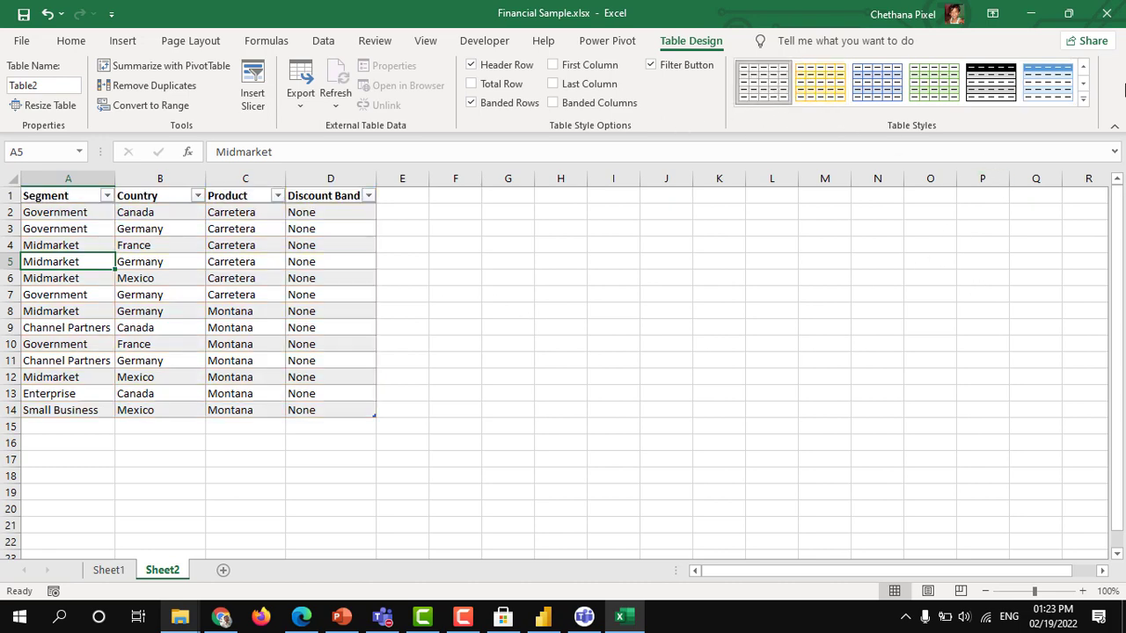
pyautogui.click(1083, 99)
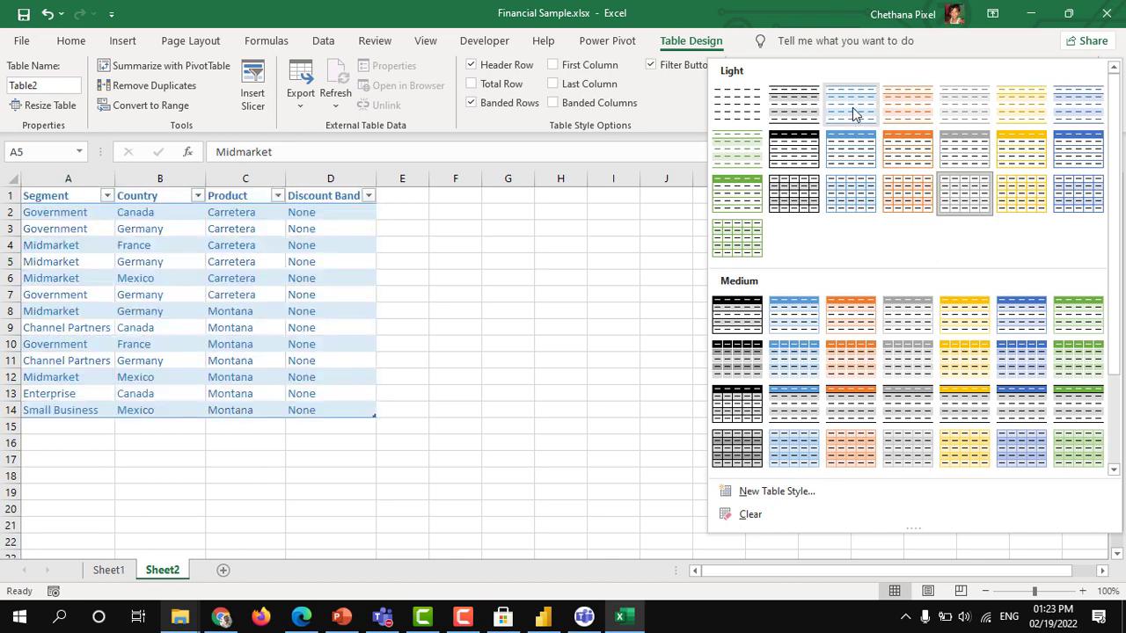
pyautogui.click(1080, 158)
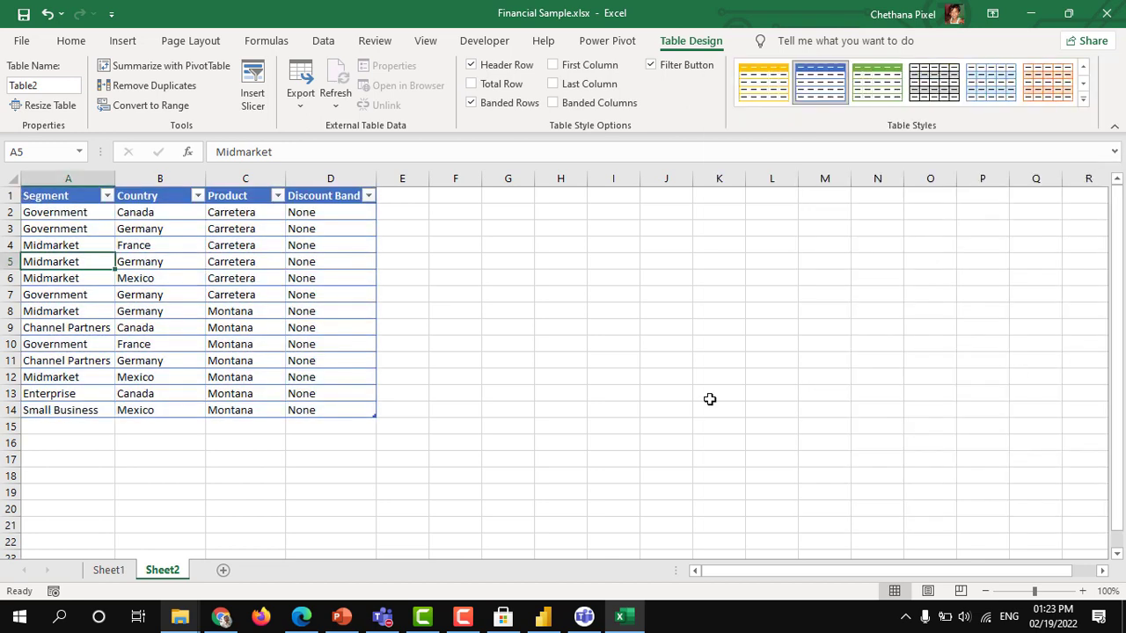
# Add a row 15 record to the table: Enterprise, Mexico, Montana, None
pyautogui.click(78, 426)
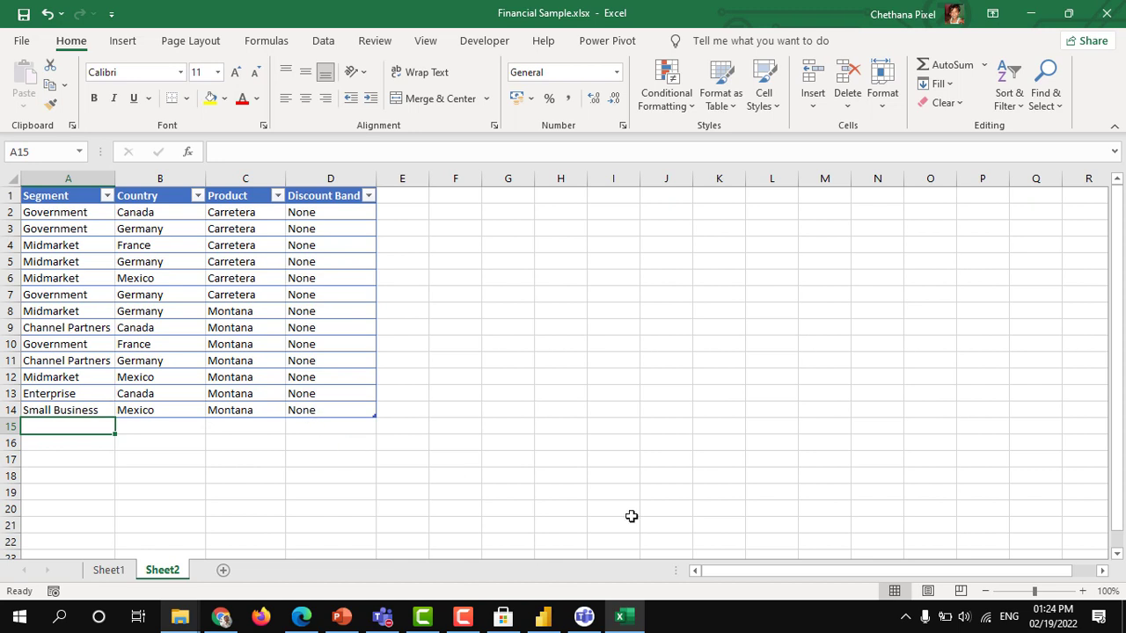
pyautogui.write('Enterprise')
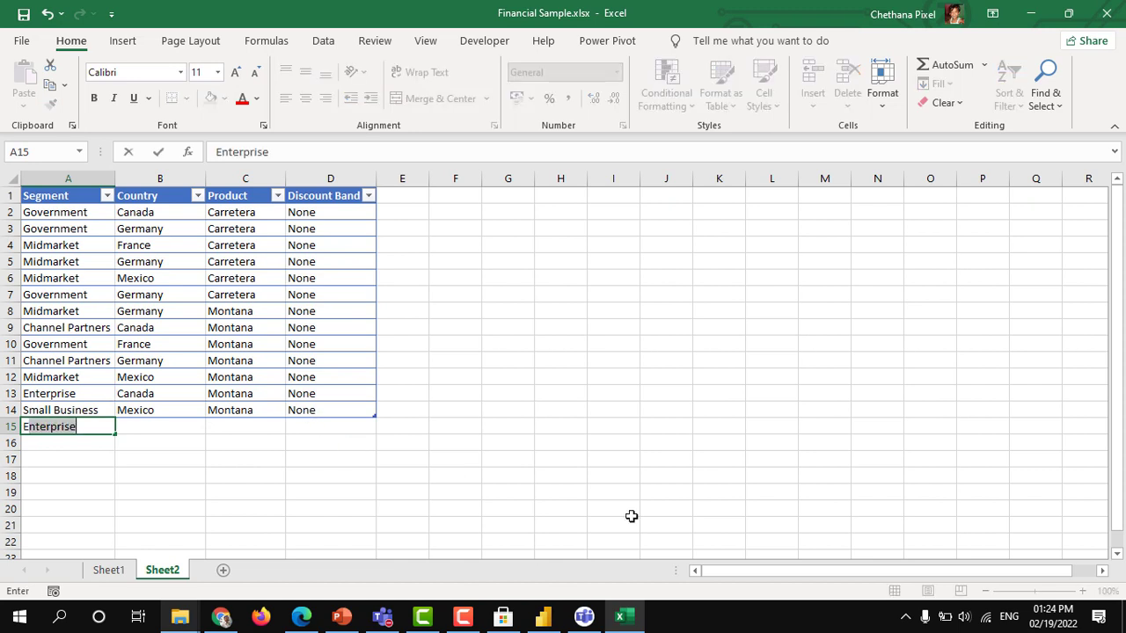
pyautogui.press('Tab')
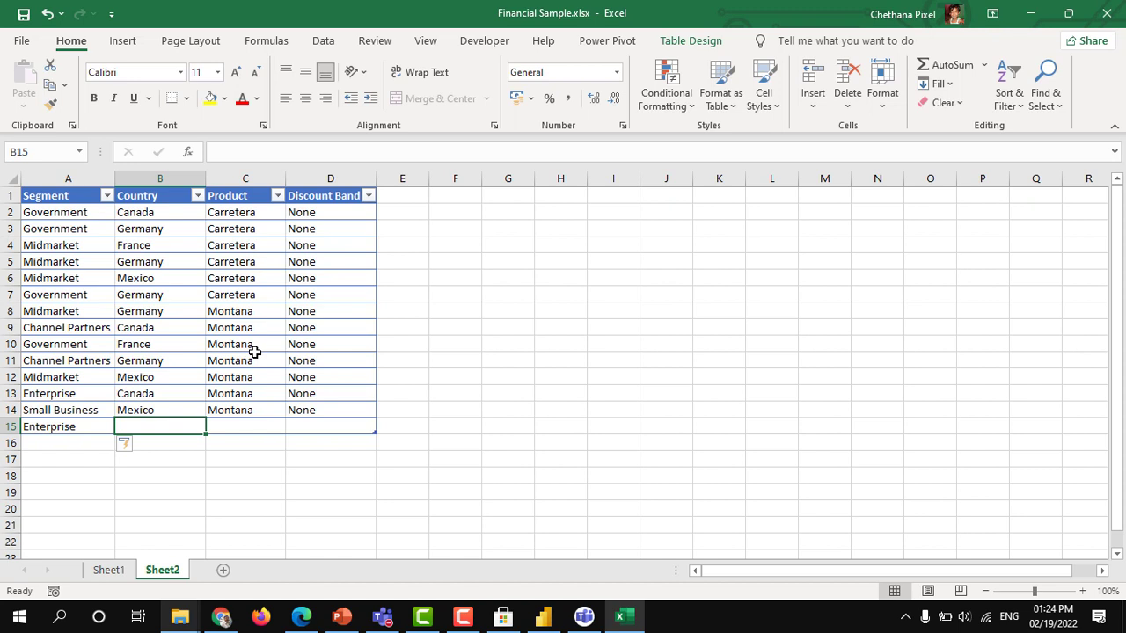
pyautogui.write('Mexico')
pyautogui.press('Tab')
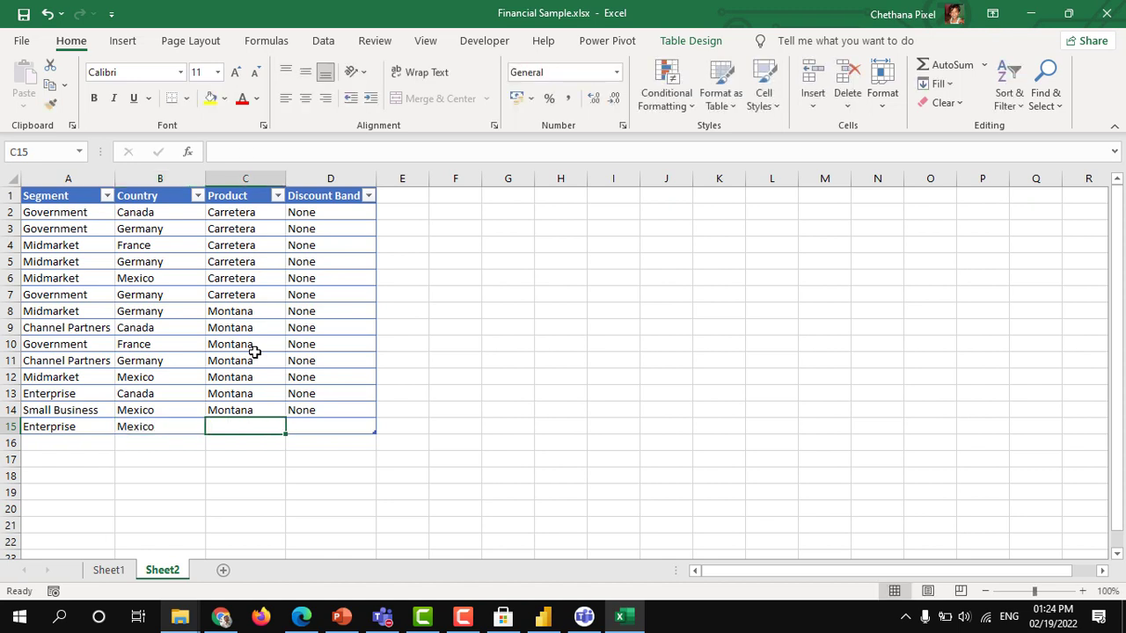
pyautogui.write('m')
pyautogui.press('Tab')
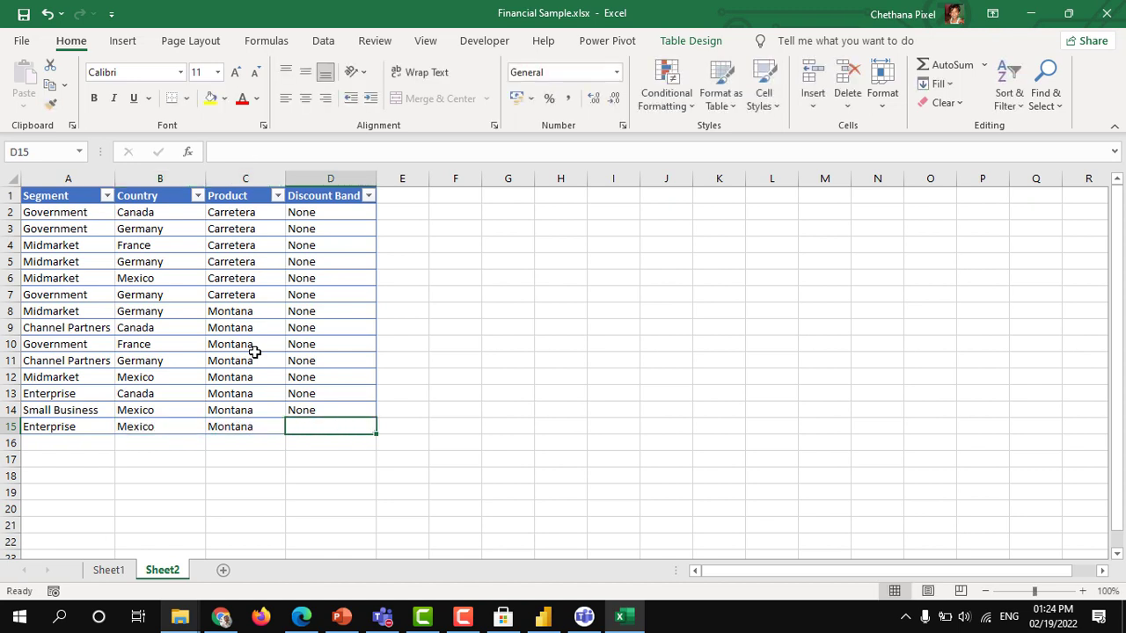
pyautogui.write('none')
pyautogui.press('Return')
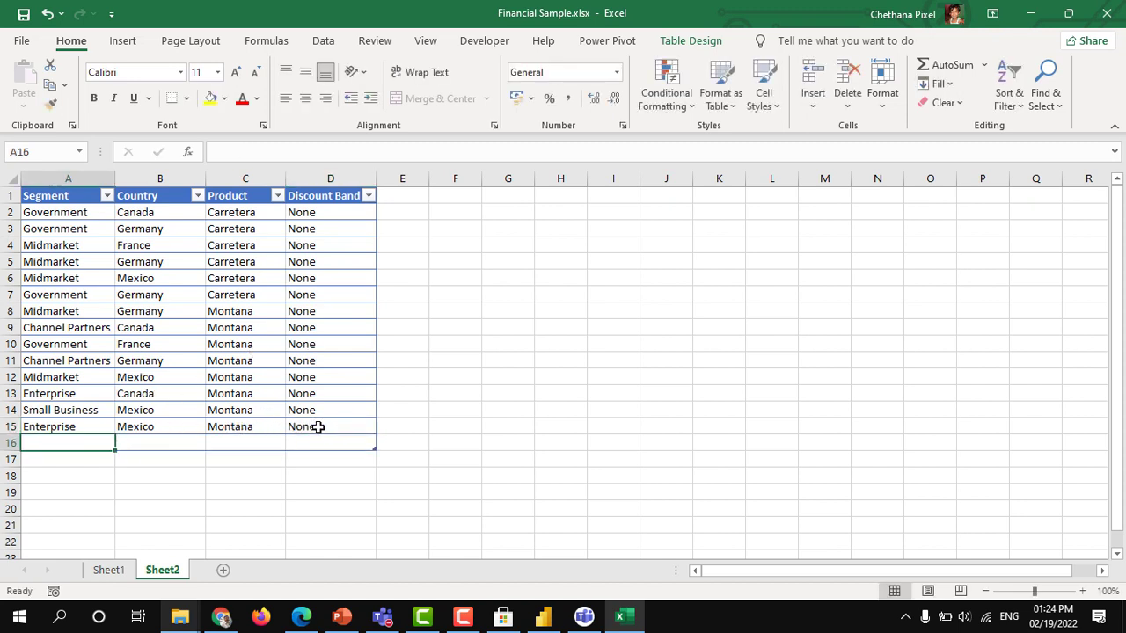
# Undo the extra blank table row so the table ends at row 15, then select A16:D16
pyautogui.press('Down')
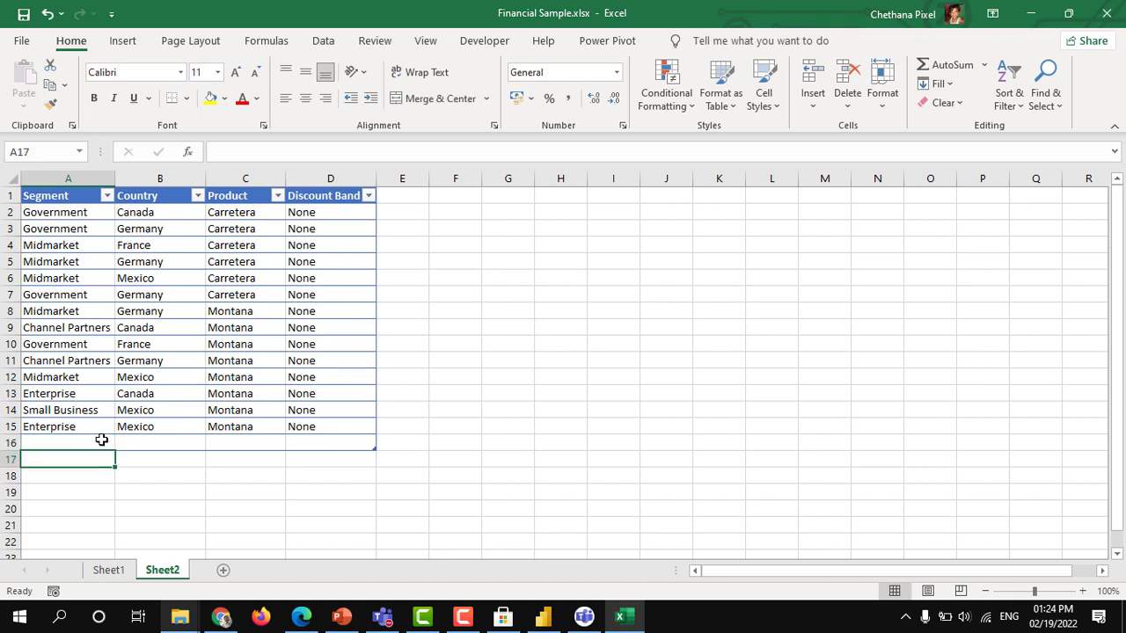
pyautogui.press('Up')
pyautogui.press('Up')
pyautogui.press('Down')
pyautogui.press('Right')
pyautogui.press('Right')
pyautogui.press('Right')
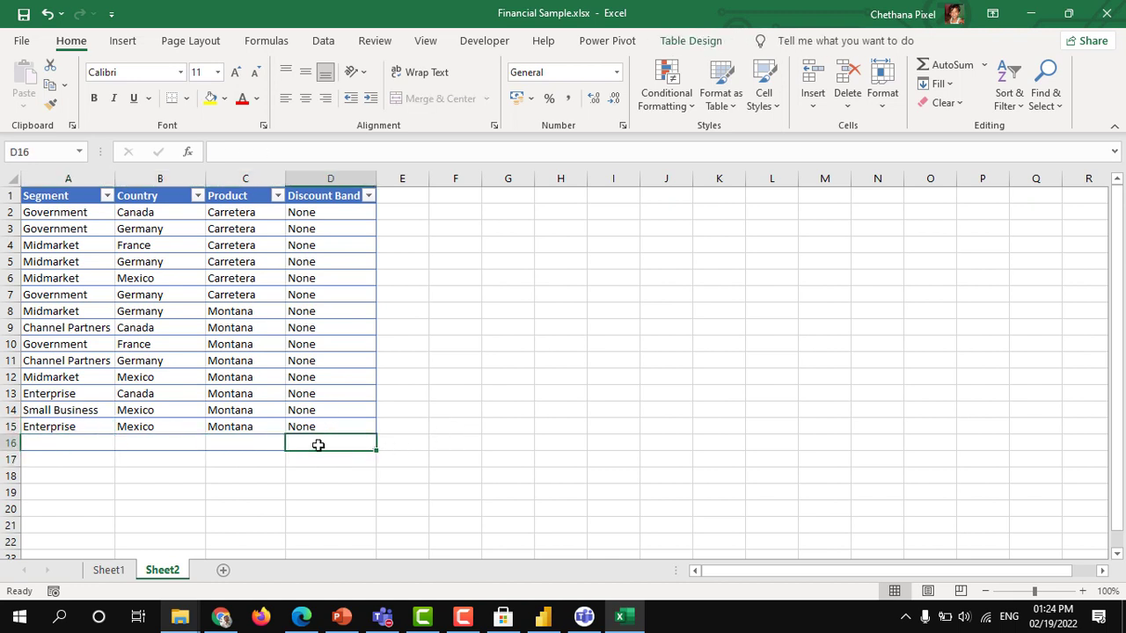
pyautogui.press('Tab')
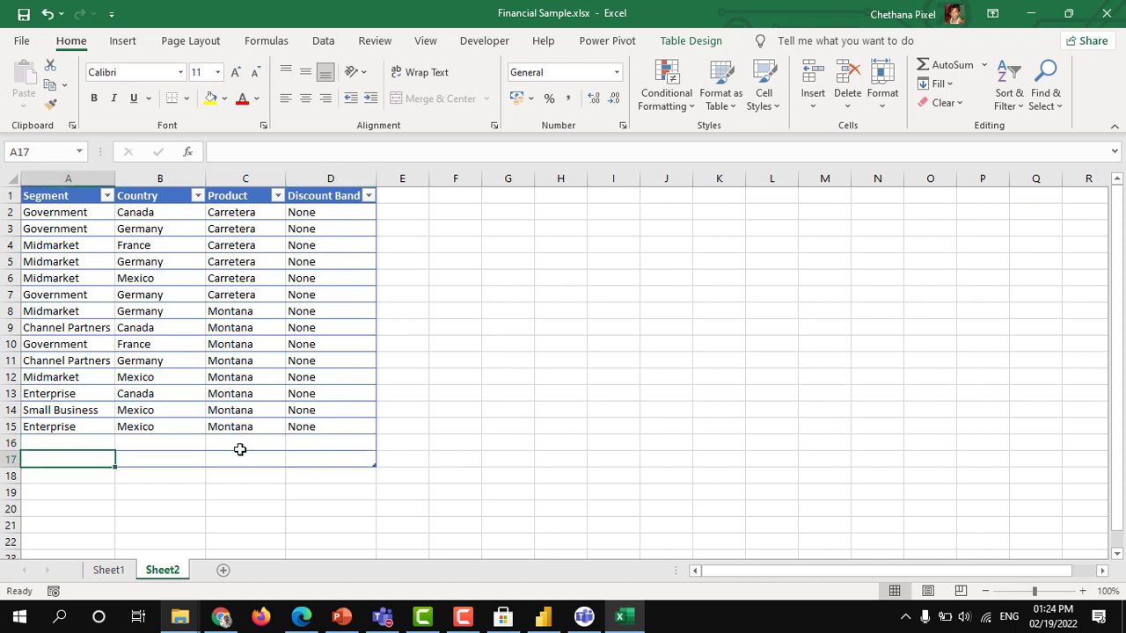
pyautogui.hotkey('ctrl', 'z')
pyautogui.hotkey('ctrl', 'z')
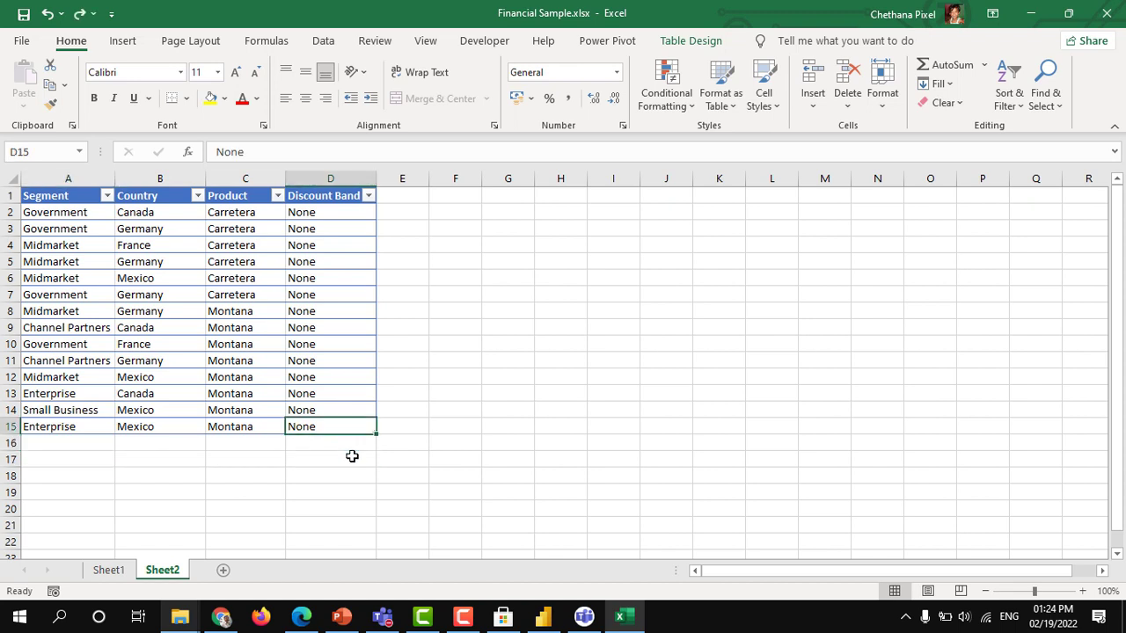
pyautogui.click(49, 446)
pyautogui.moveTo(156, 443); pyautogui.dragTo(299, 447)
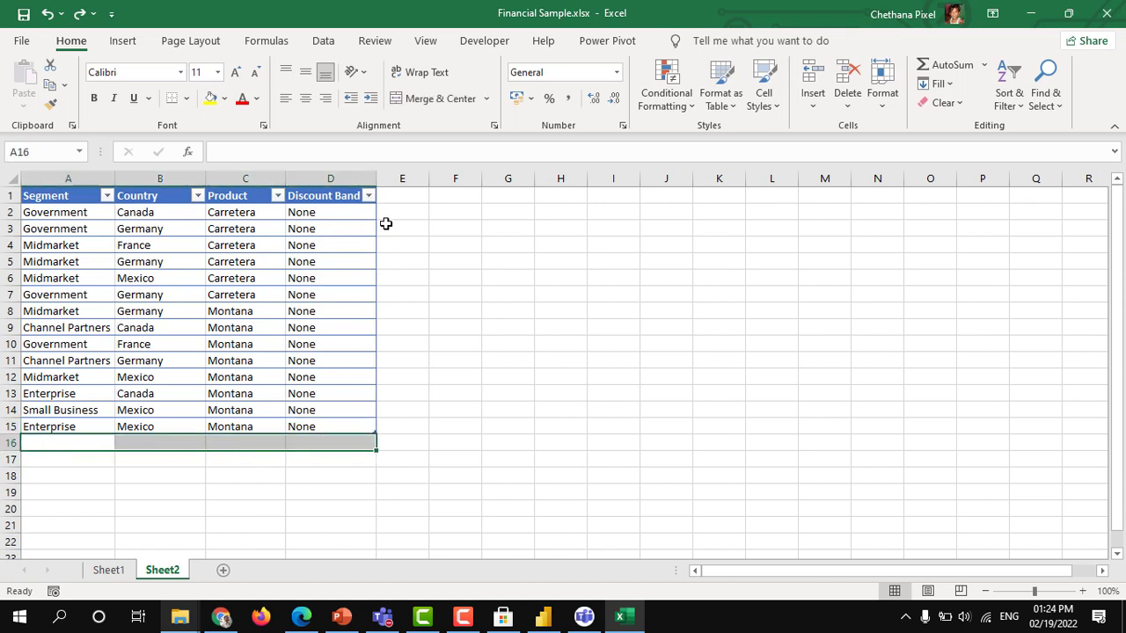
# Add a Year header in E1 extending the table, and select the Year column E1:E15
pyautogui.click(388, 195)
pyautogui.write('Year')
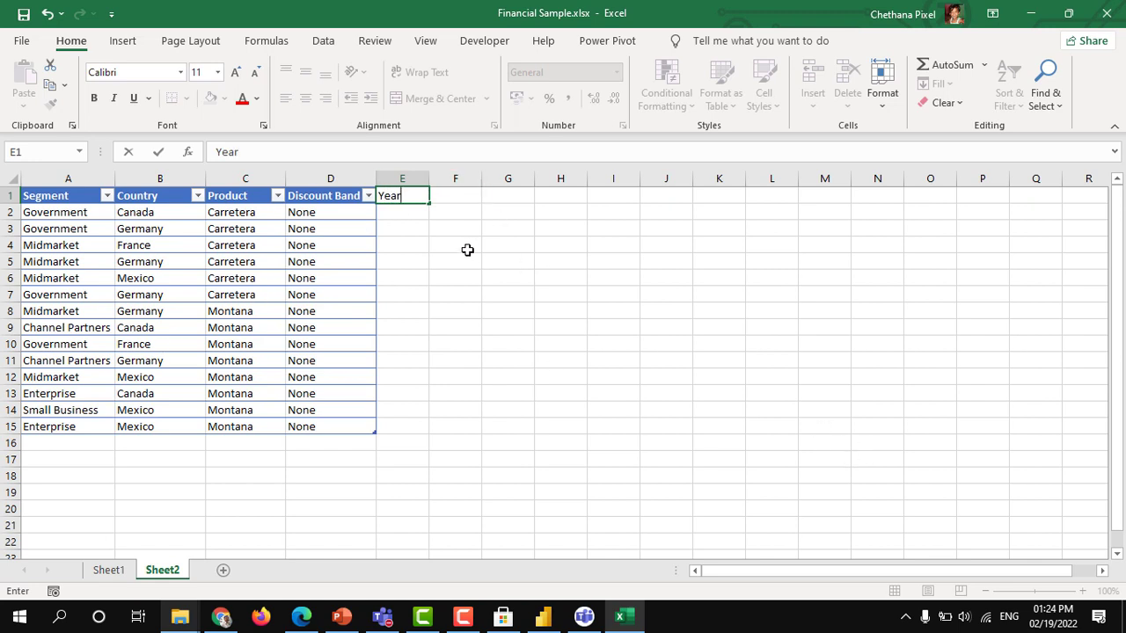
pyautogui.click(441, 213)
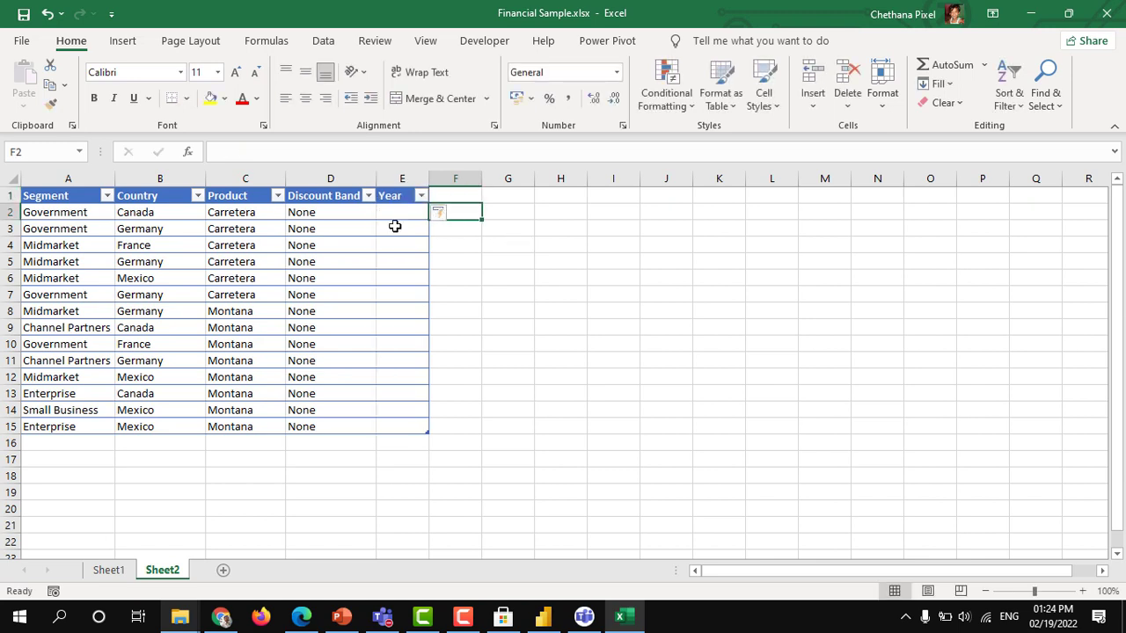
pyautogui.moveTo(396, 198); pyautogui.dragTo(392, 426)
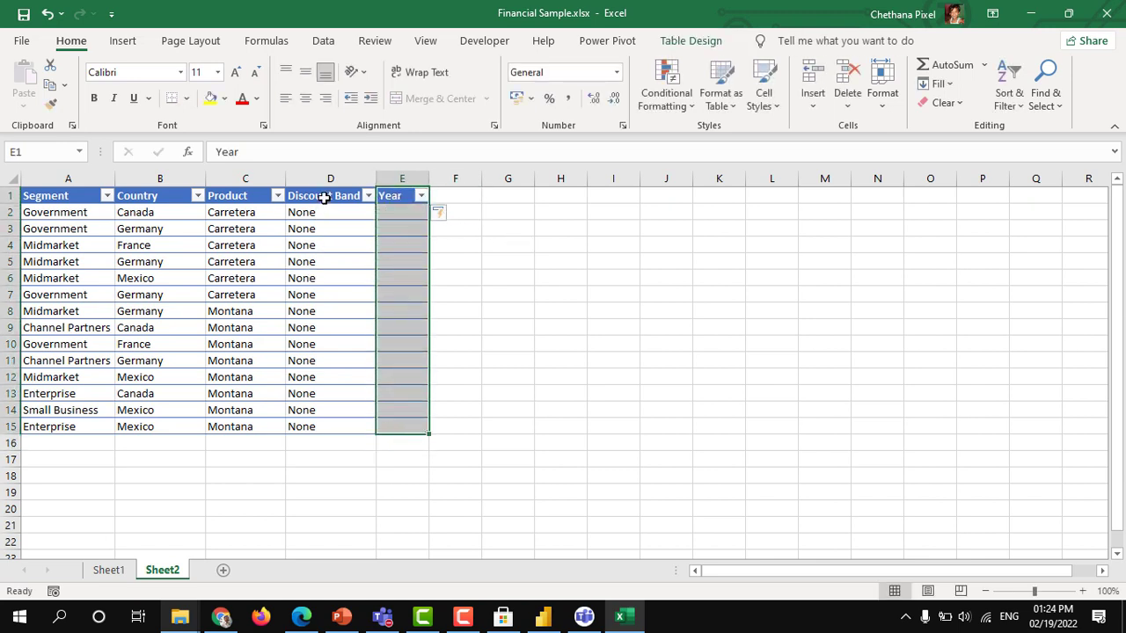
pyautogui.moveTo(323, 198); pyautogui.dragTo(38, 197)
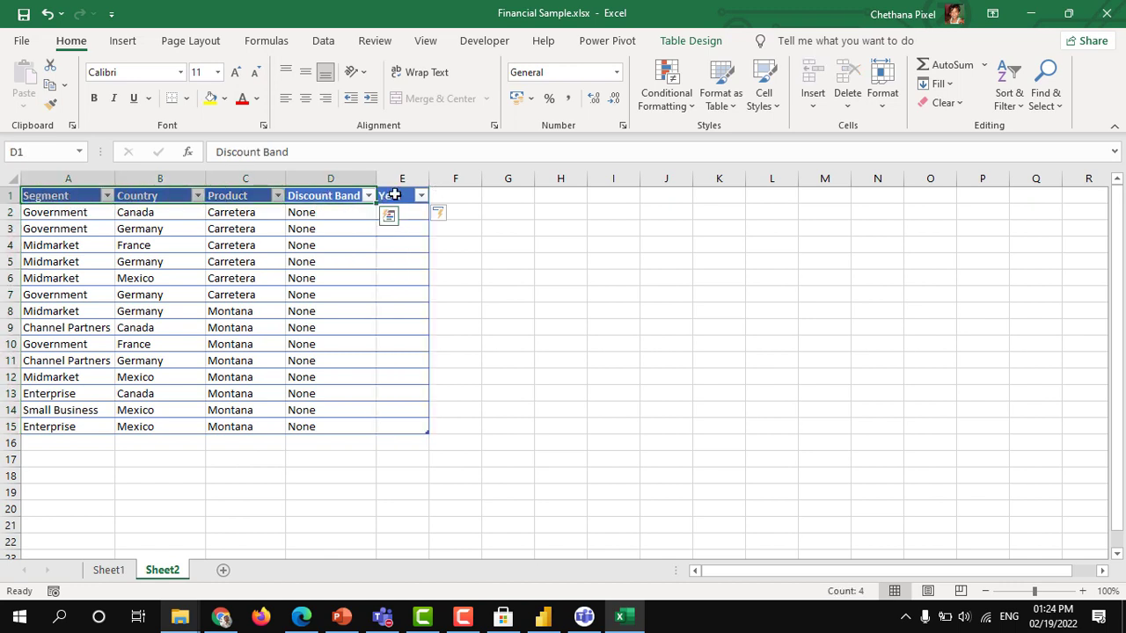
pyautogui.moveTo(395, 195); pyautogui.dragTo(400, 429)
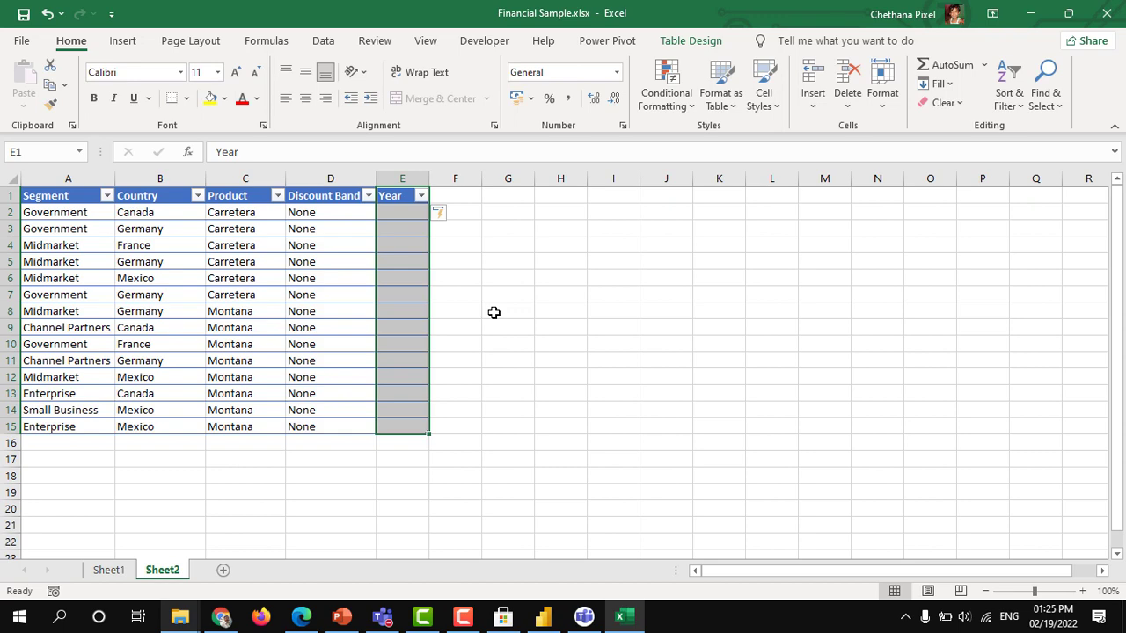
# Permanently delete Sheet2 using Alt+E, L
pyautogui.hotkey('alt', 'e')
pyautogui.press('l')
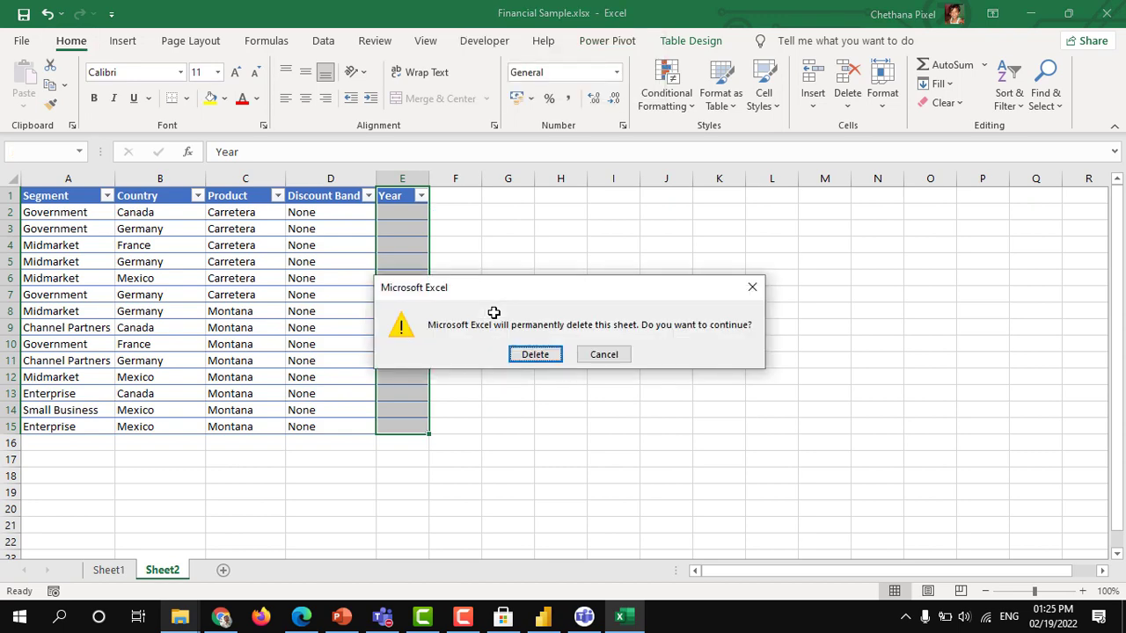
pyautogui.press('Return')
# On Sheet1, confirm the financials data ends at row 701, then switch to Power BI Desktop
pyautogui.click(319, 275)
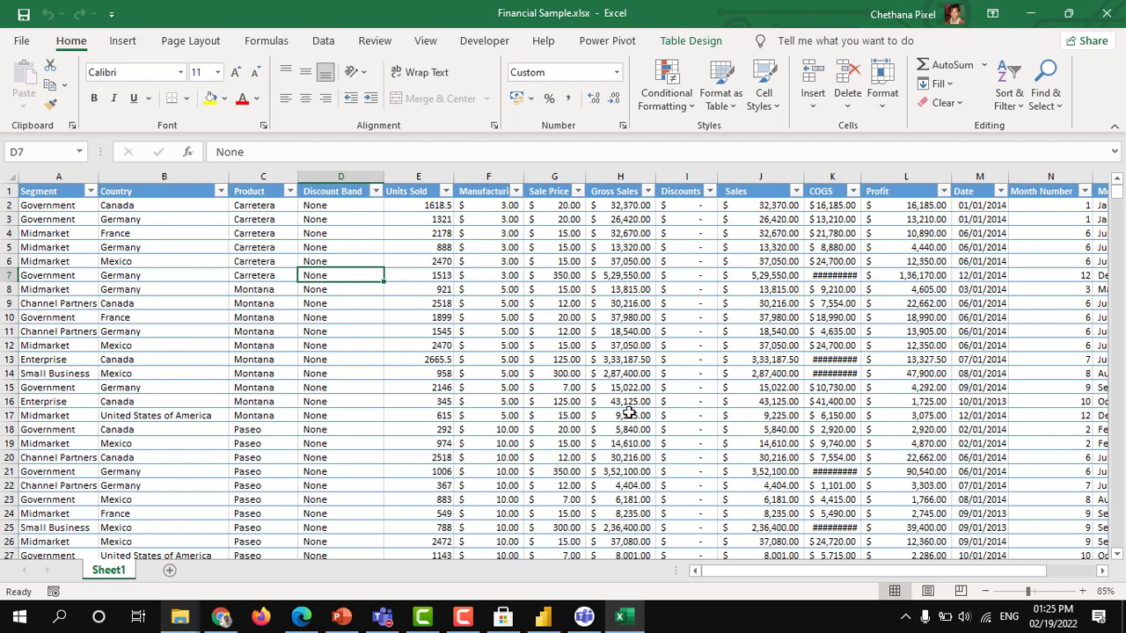
pyautogui.moveTo(821, 577); pyautogui.dragTo(989, 580)
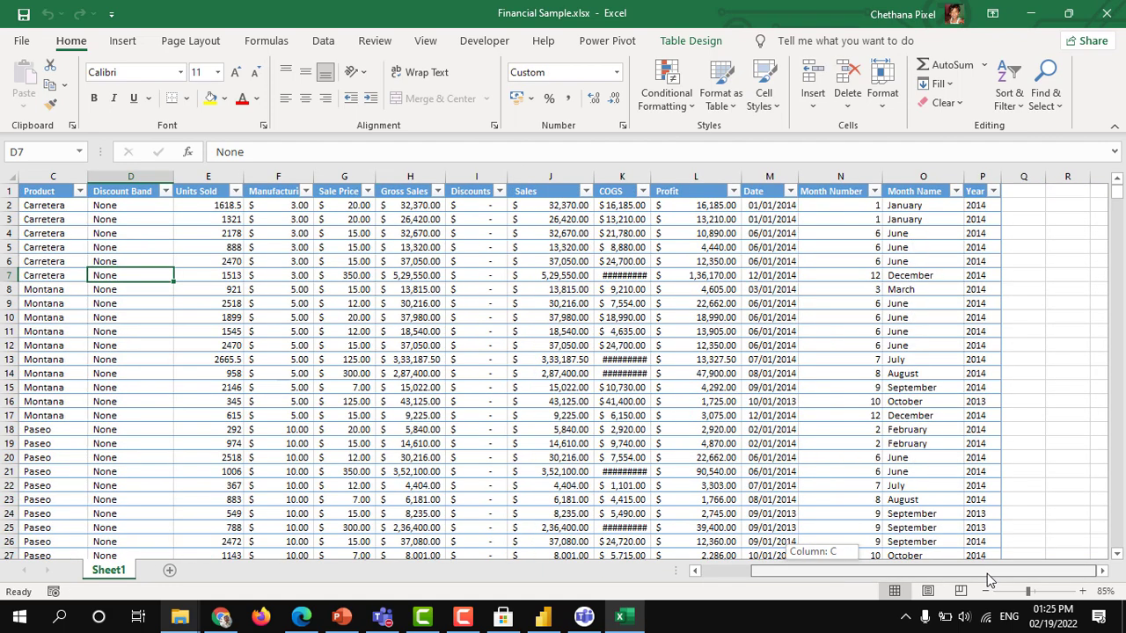
pyautogui.click(132, 372)
pyautogui.hotkey('ctrl', 'Down')
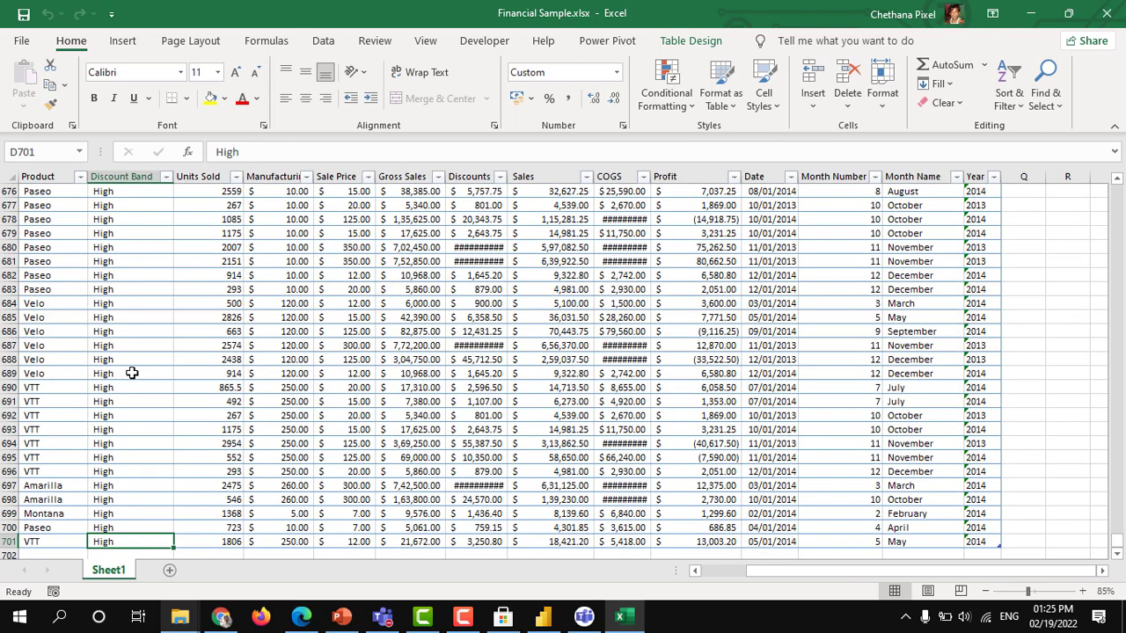
pyautogui.scroll(-1, 83, 544)
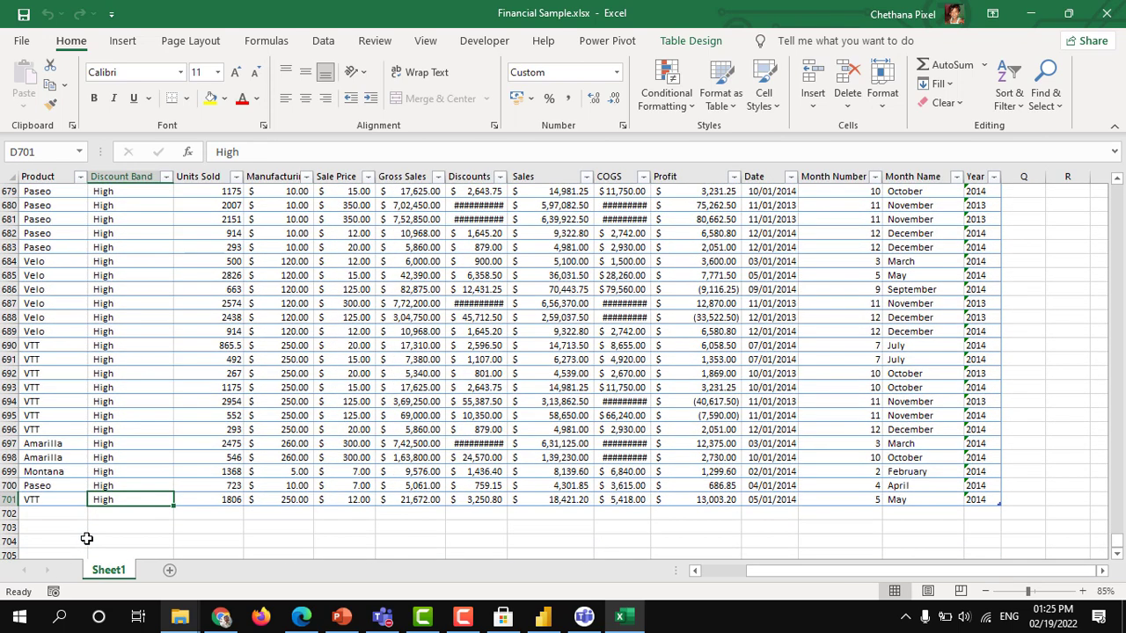
pyautogui.scroll(-3, 86, 535)
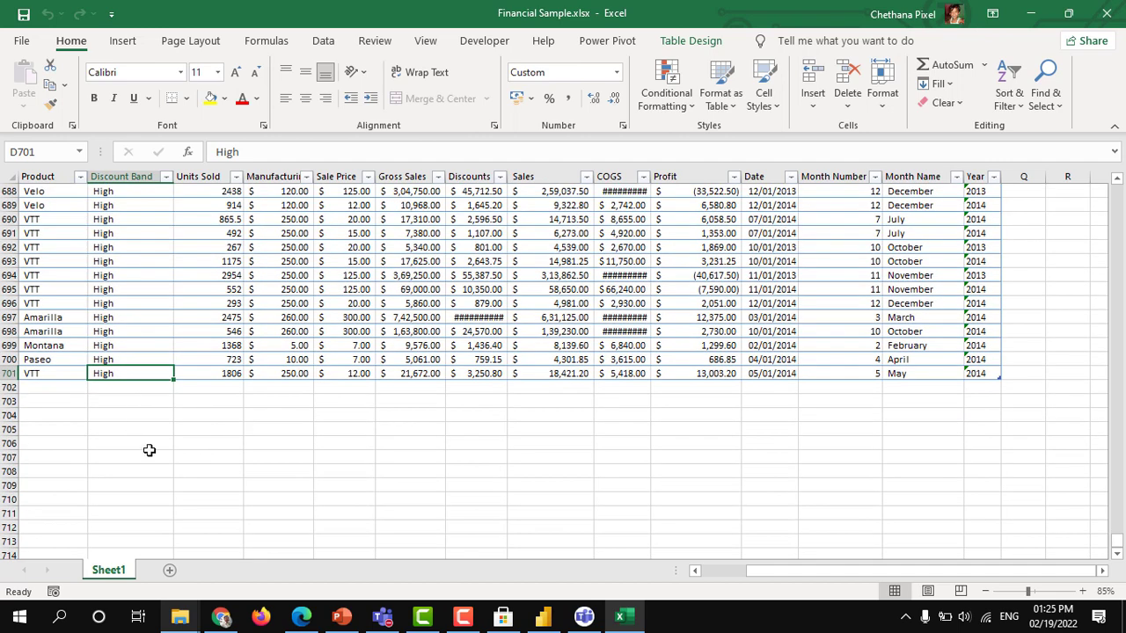
pyautogui.click(541, 620)
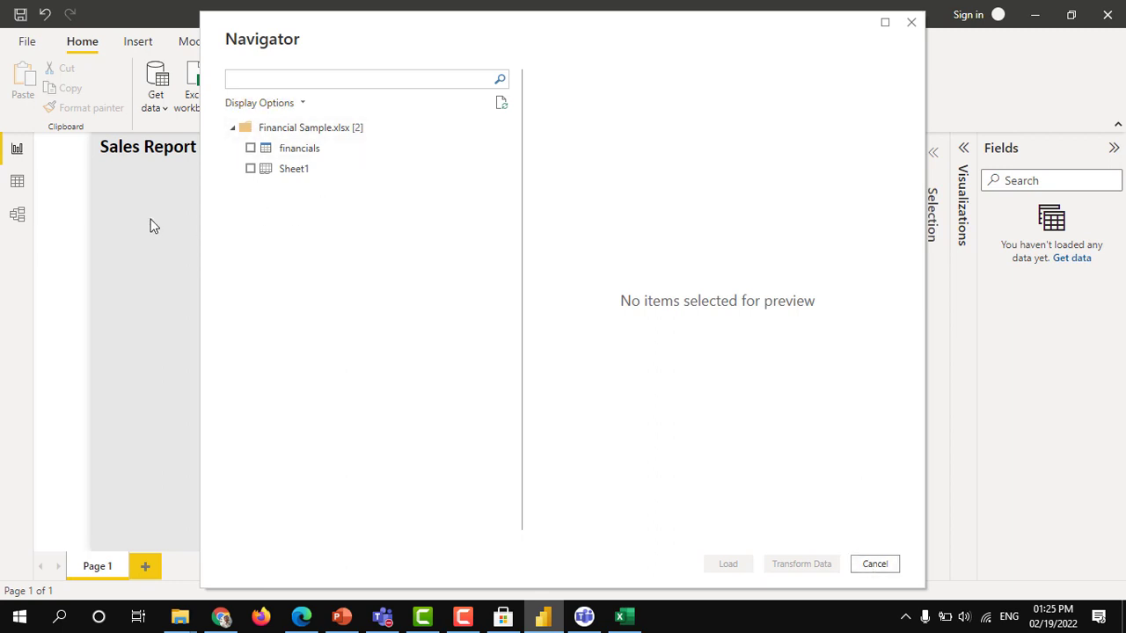
# Tick financials and Sheet1 in the Navigator to preview them, then untick both
pyautogui.click(251, 150)
pyautogui.click(250, 170)
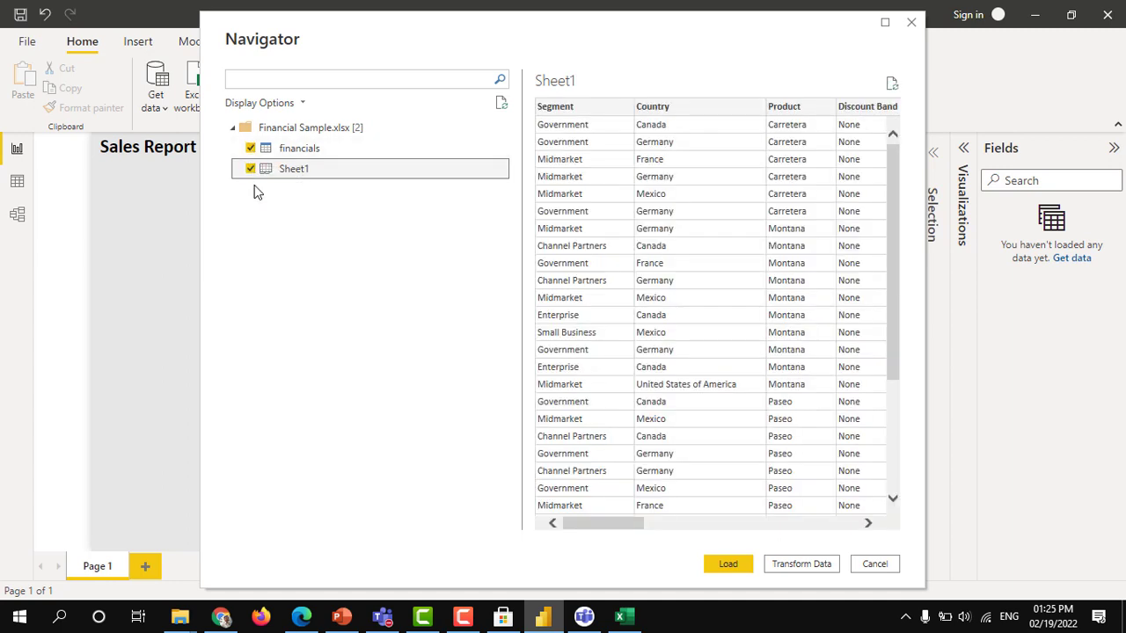
pyautogui.click(251, 149)
pyautogui.click(250, 170)
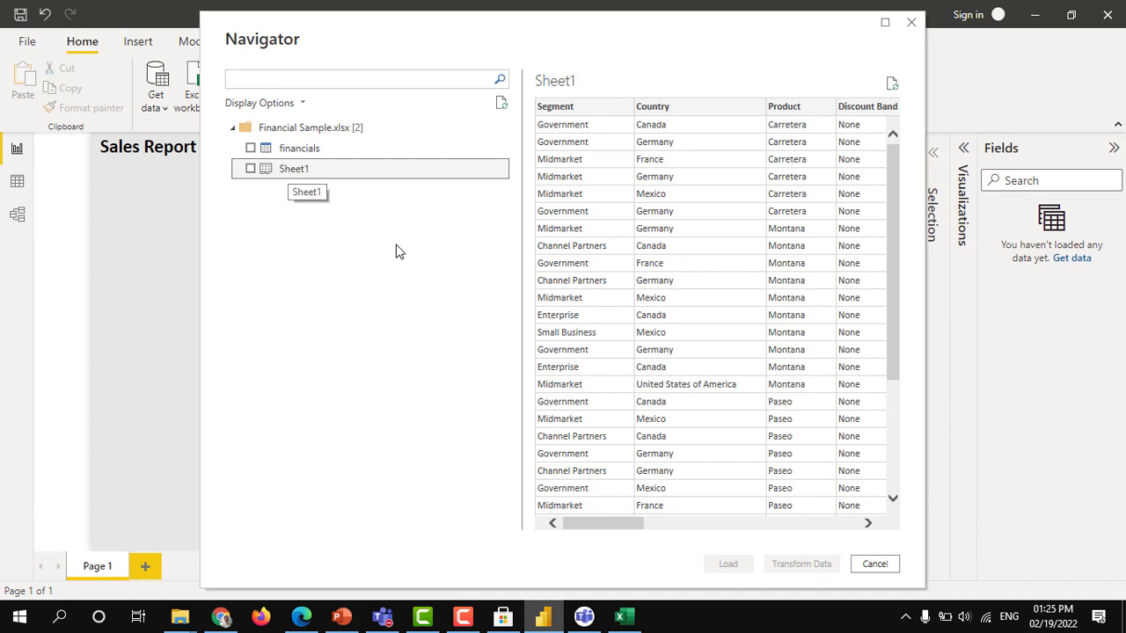
# Back in Excel, select and copy the header plus first nine rows, A1:E10
pyautogui.hotkey('alt', 'Tab')
pyautogui.click(51, 175)
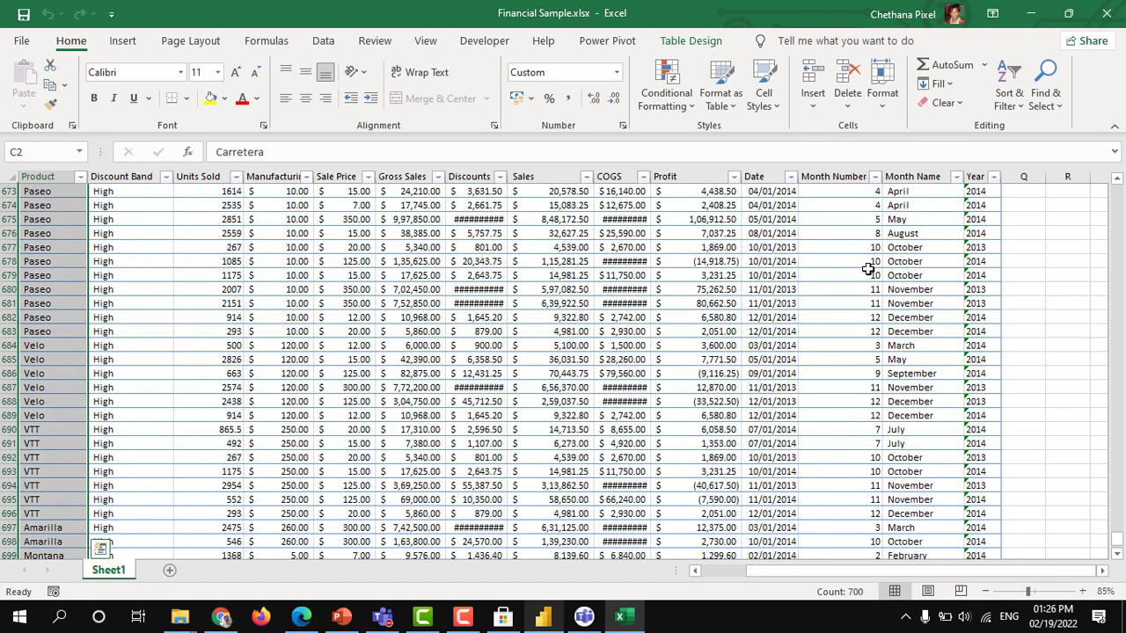
pyautogui.hotkey('ctrl', 'Up')
pyautogui.press('Left')
pyautogui.press('Left')
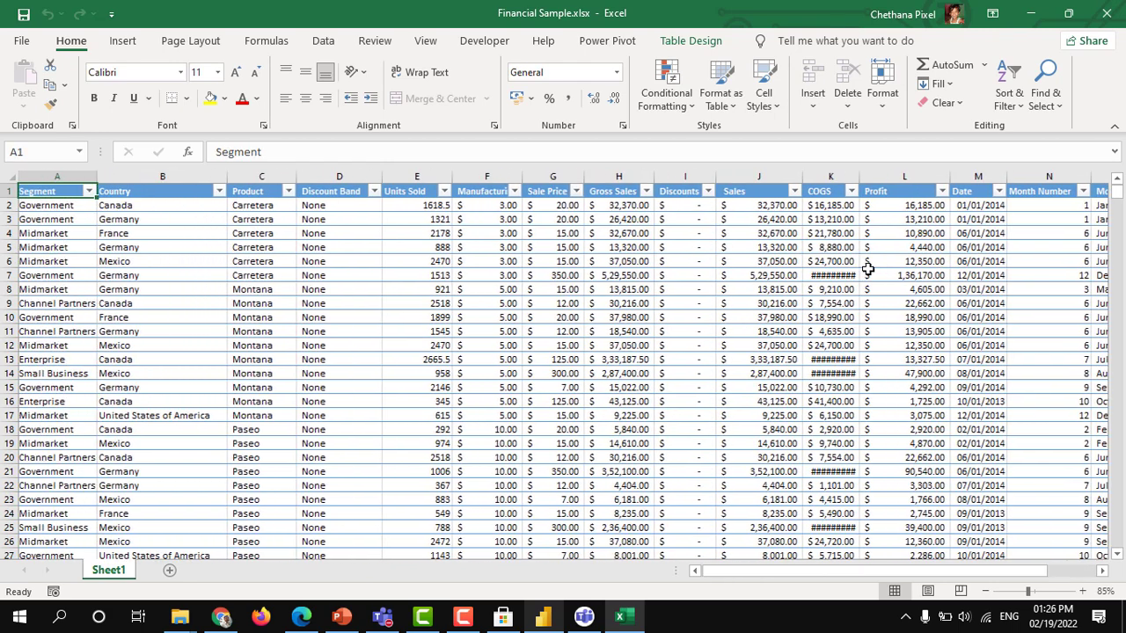
pyautogui.press('Right')
pyautogui.hotkey('shift', 'Right')
pyautogui.press('Left')
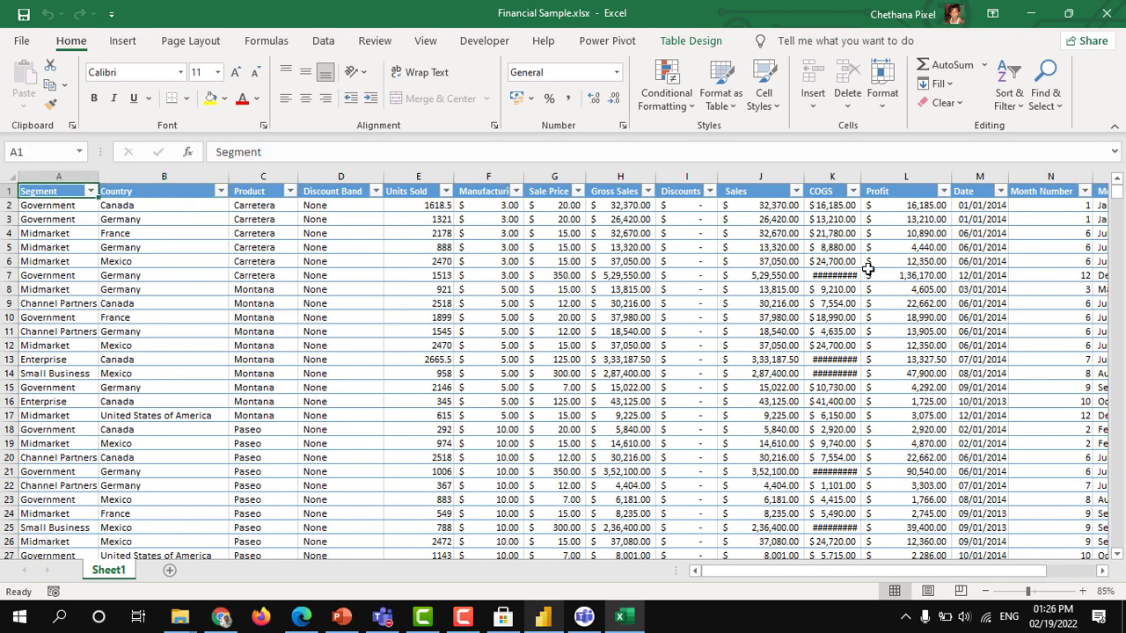
pyautogui.hotkey('shift', 'Right')
pyautogui.hotkey('shift', 'Right')
pyautogui.hotkey('shift', 'Right')
pyautogui.hotkey('ctrl', 'q')
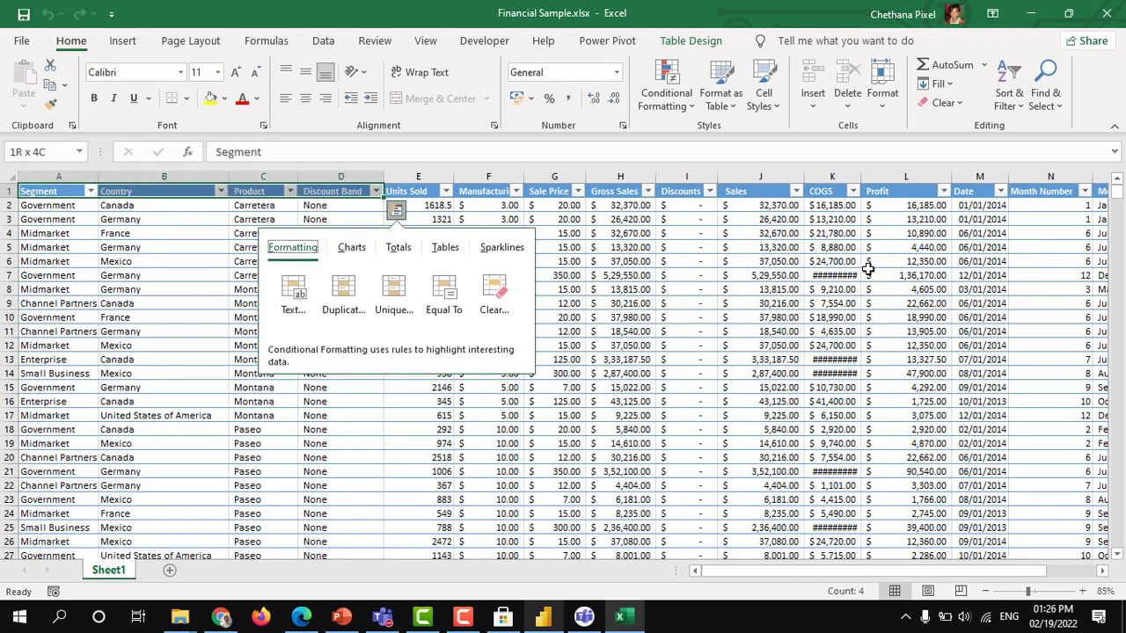
pyautogui.press('Escape')
pyautogui.press('Down')
pyautogui.press('Down')
pyautogui.press('Down')
pyautogui.press('Up')
pyautogui.press('Up')
pyautogui.press('Up')
pyautogui.hotkey('shift', 'Right')
pyautogui.hotkey('shift', 'Right')
pyautogui.hotkey('shift', 'Right')
pyautogui.hotkey('shift', 'Right')
pyautogui.hotkey('shift', 'Down')
pyautogui.hotkey('shift', 'Down')
pyautogui.hotkey('shift', 'Down')
pyautogui.hotkey('shift', 'Down')
pyautogui.hotkey('shift', 'Down')
pyautogui.hotkey('shift', 'Down')
pyautogui.hotkey('shift', 'Down')
pyautogui.hotkey('shift', 'Down')
pyautogui.hotkey('shift', 'Down')
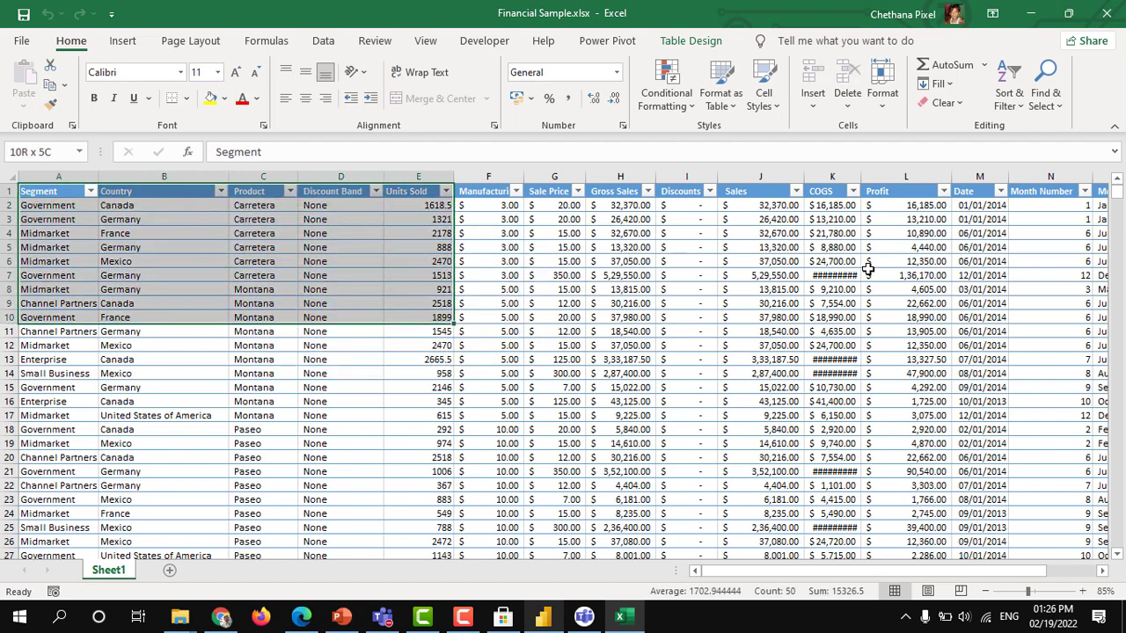
pyautogui.hotkey('ctrl', 'c')
# Paste the block at T1, make it table Table3 with headers, and return to Power BI
pyautogui.hotkey('ctrl', 'Right')
pyautogui.press('Right')
pyautogui.press('Right')
pyautogui.press('Right')
pyautogui.press('Right')
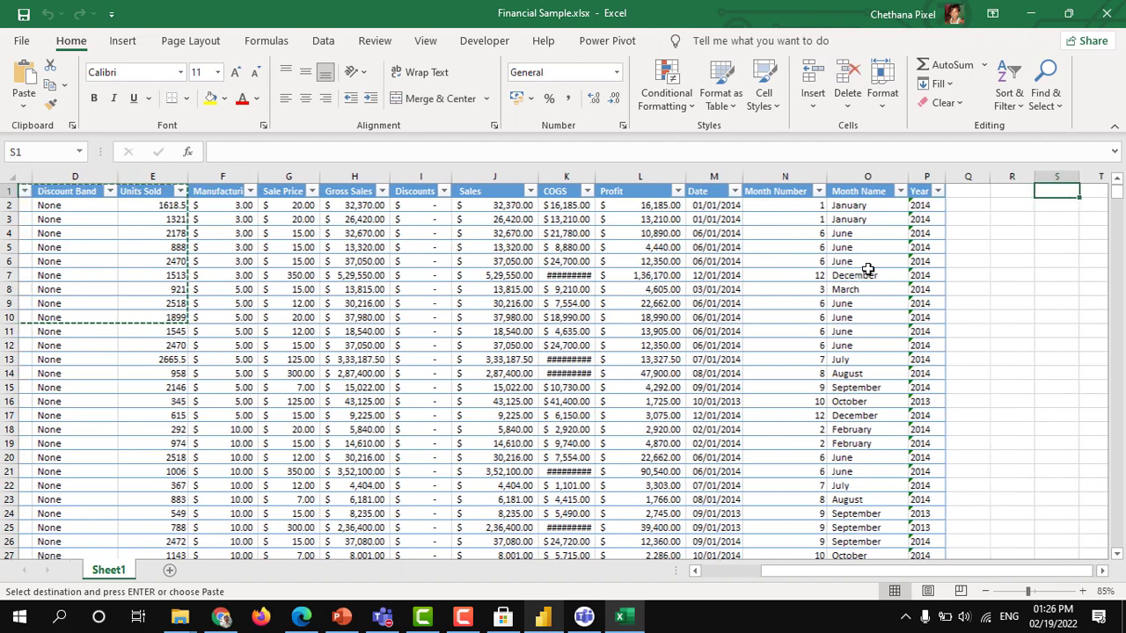
pyautogui.press('Return')
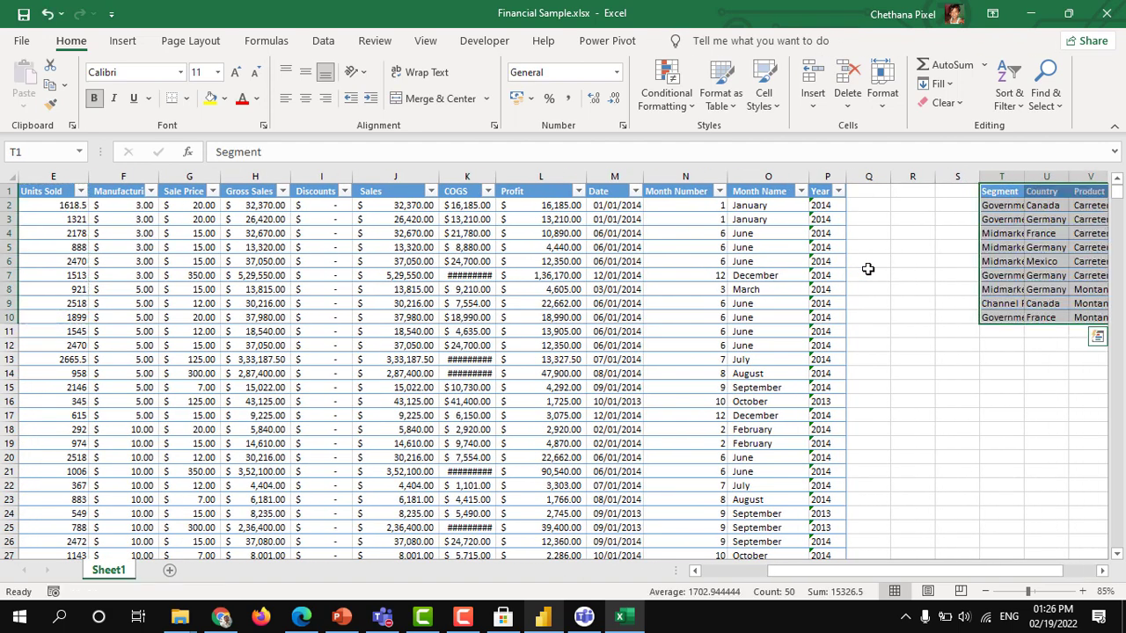
pyautogui.hotkey('ctrl', 't')
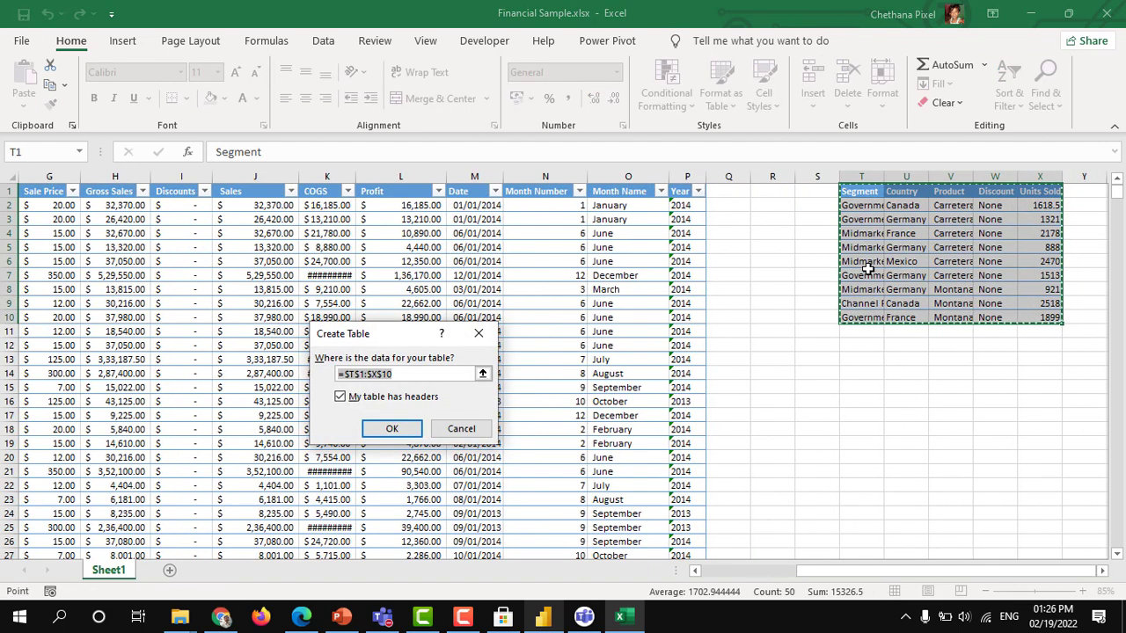
pyautogui.press('Return')
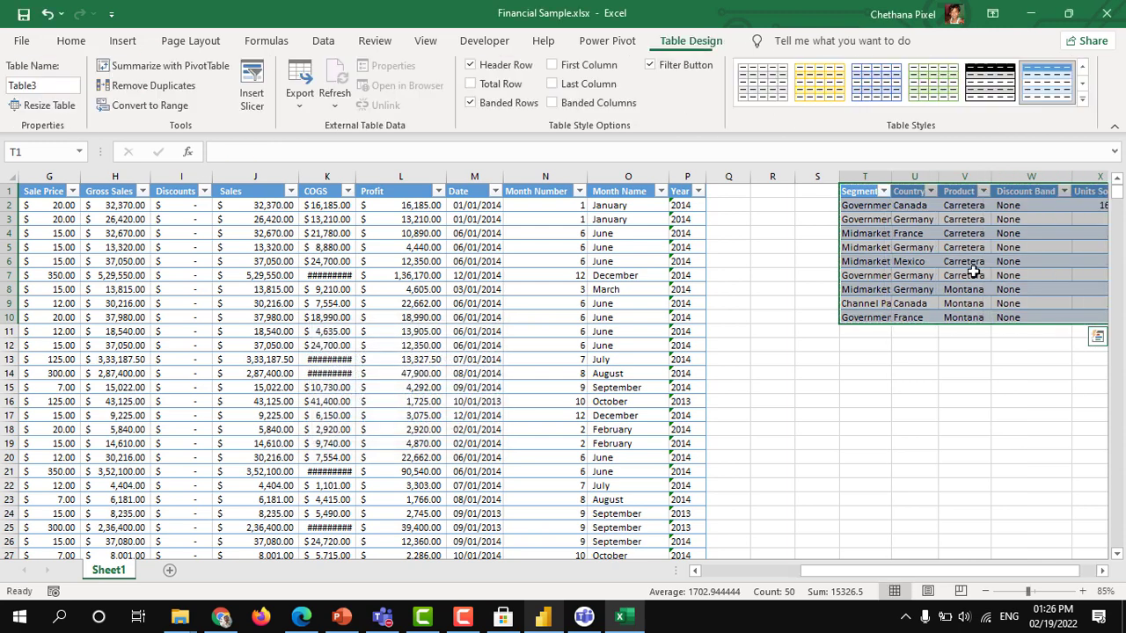
pyautogui.click(580, 290)
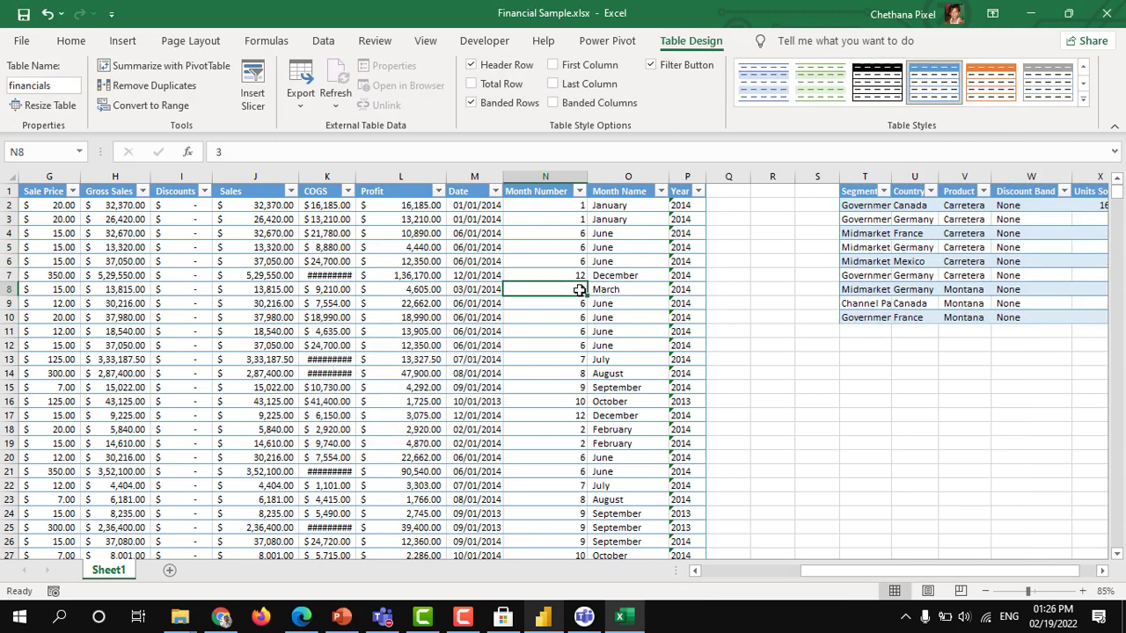
pyautogui.click(939, 271)
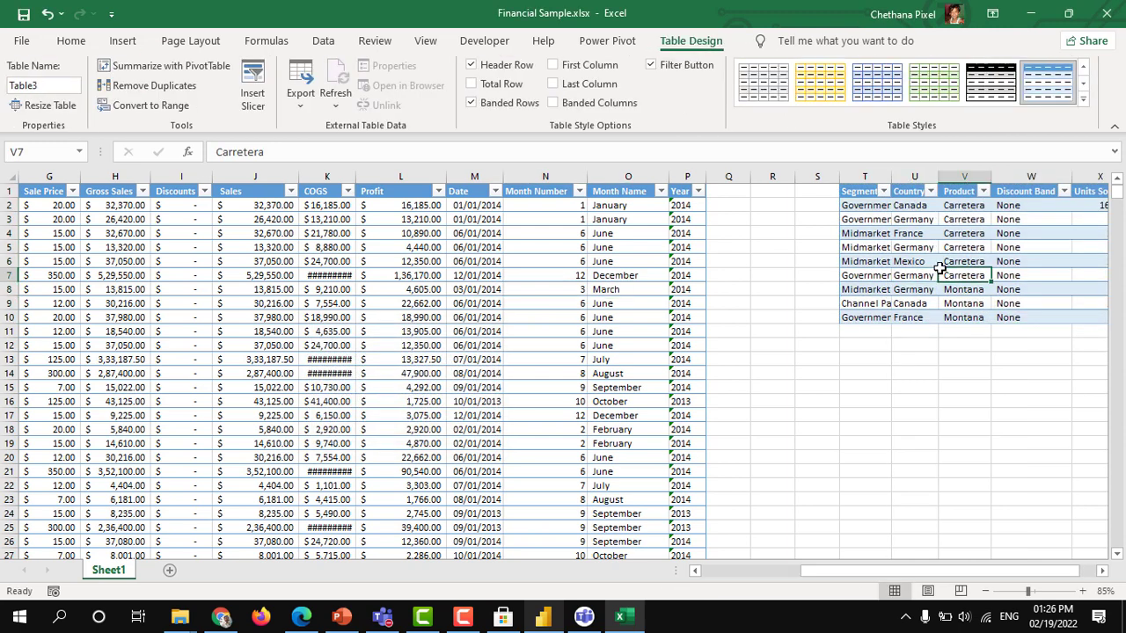
pyautogui.click(928, 434)
pyautogui.hotkey('alt', 'Tab')
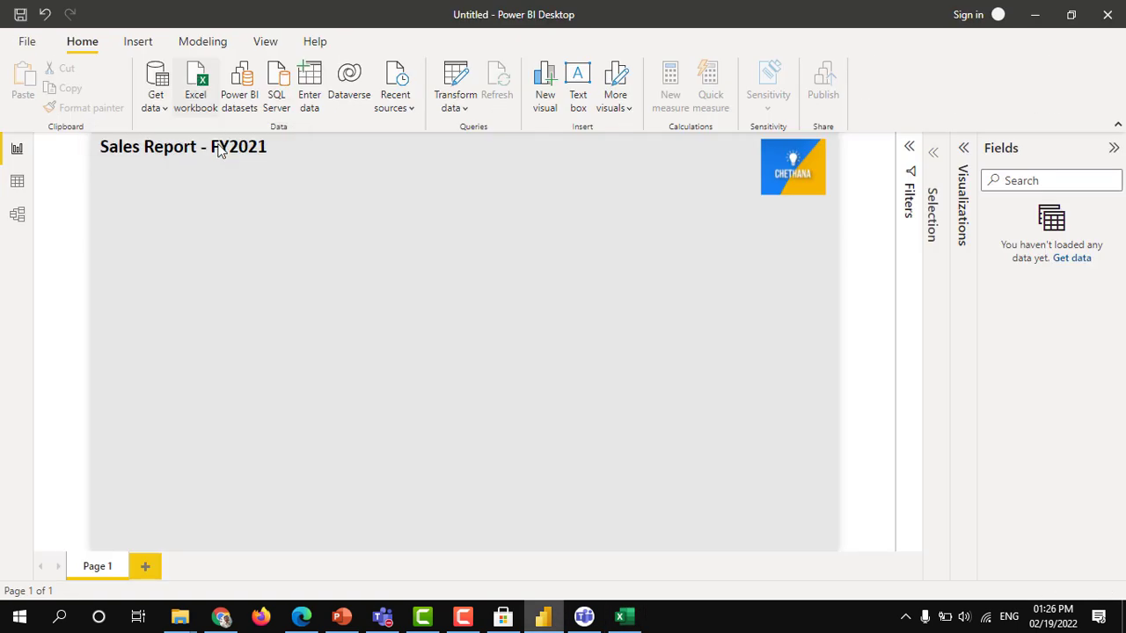
# Connect to Financial Sample.xlsx as an Excel source, tick Sheet1, then cancel the Navigator
pyautogui.click(196, 88)
pyautogui.doubleClick(530, 221)
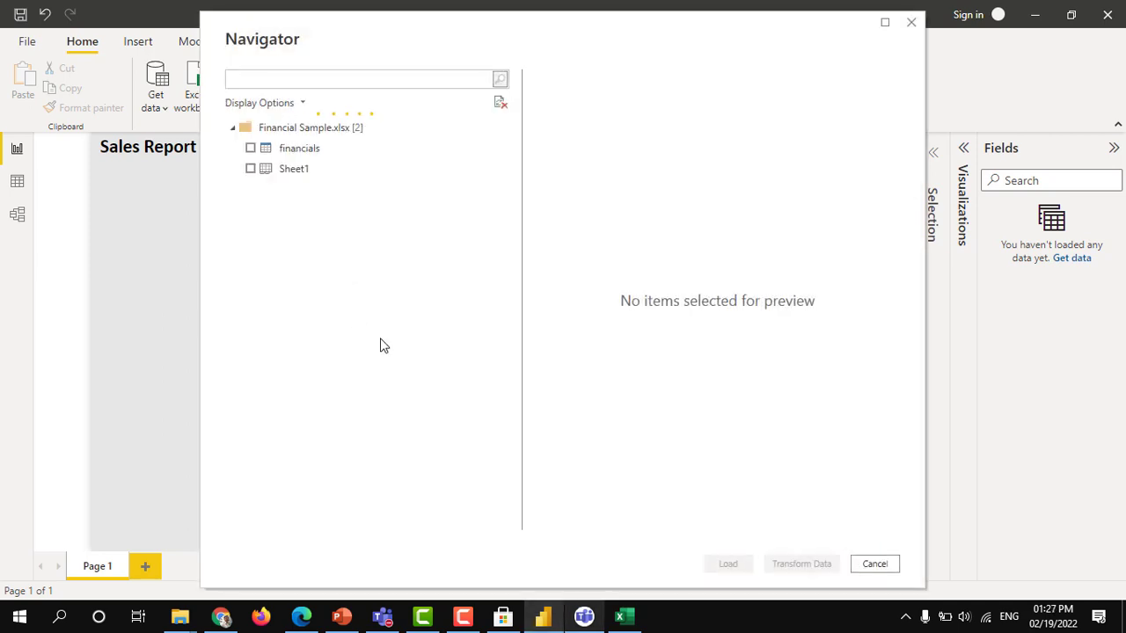
pyautogui.click(251, 169)
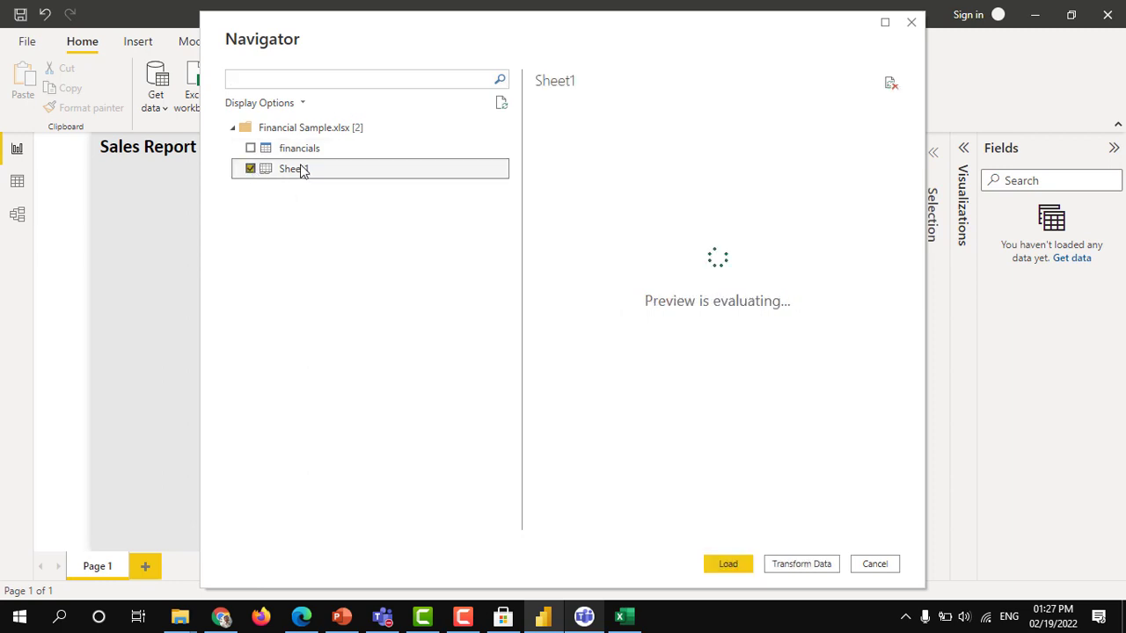
pyautogui.click(874, 564)
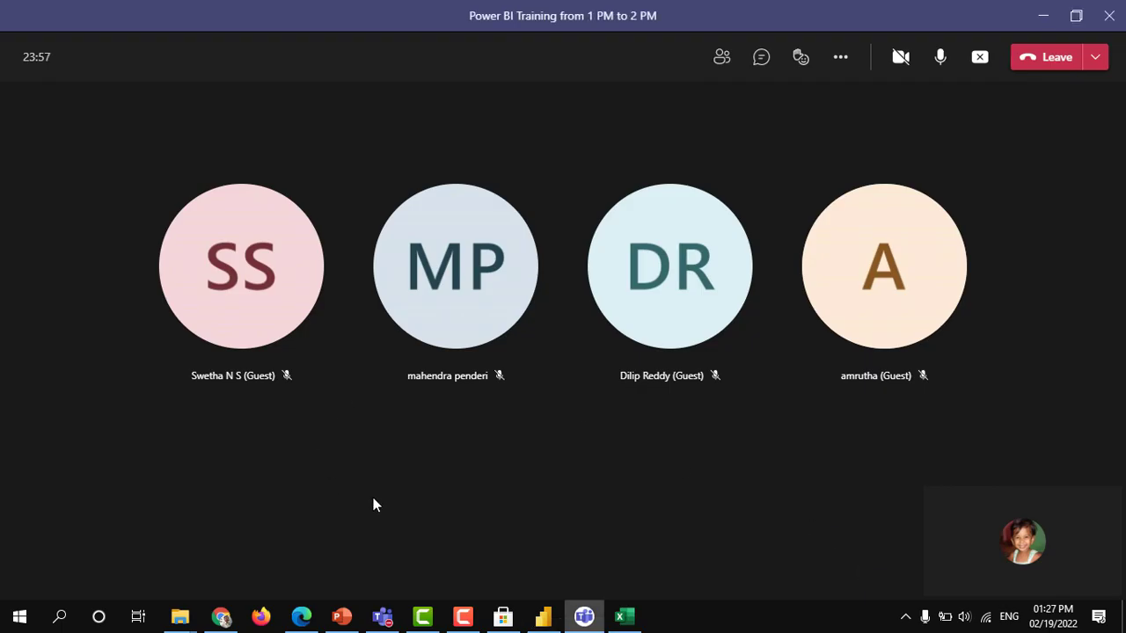
# In Excel, turn off the filter buttons on the Segment/Country table in columns T–X
pyautogui.click(584, 615)
pyautogui.click(621, 615)
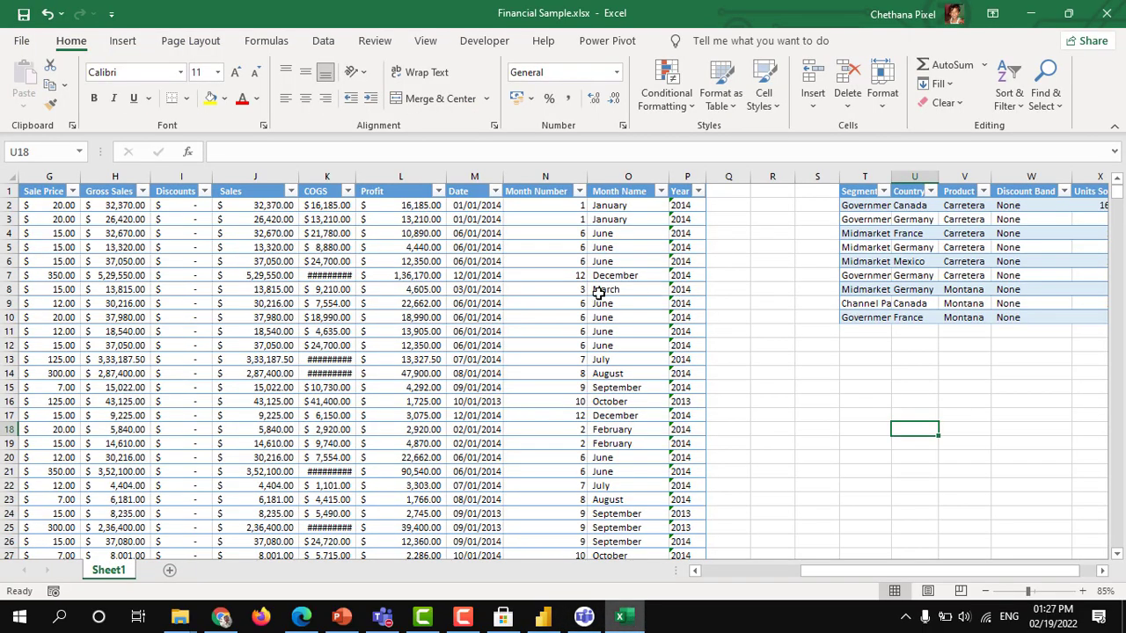
pyautogui.click(598, 291)
pyautogui.hotkey('alt', 'e')
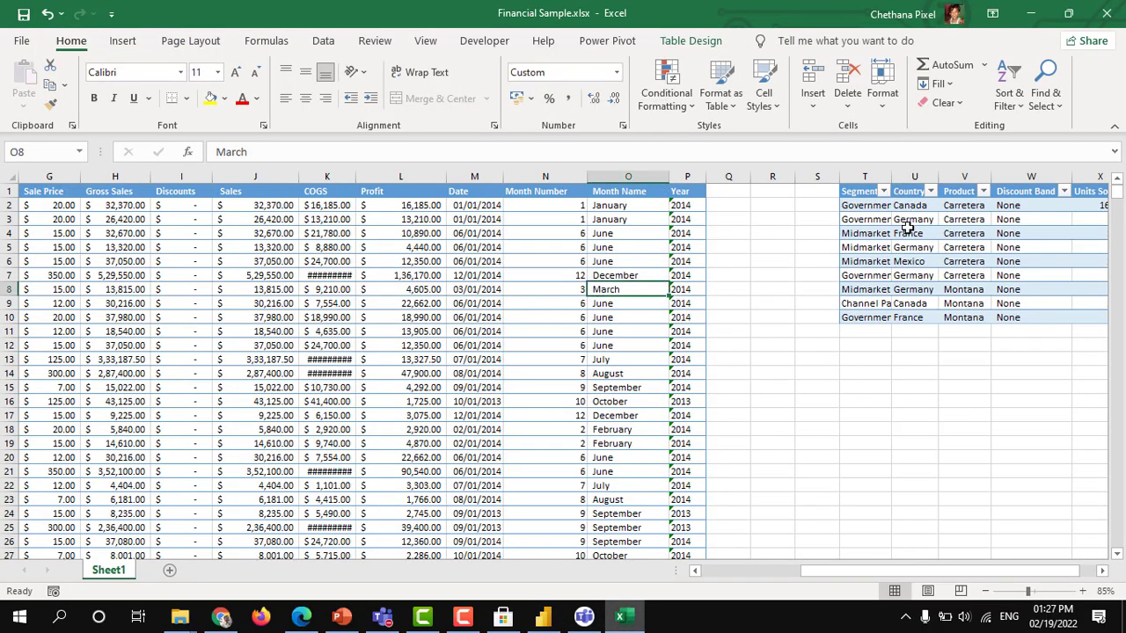
pyautogui.click(907, 231)
pyautogui.hotkey('alt', 'd')
pyautogui.press('f')
pyautogui.press('f')
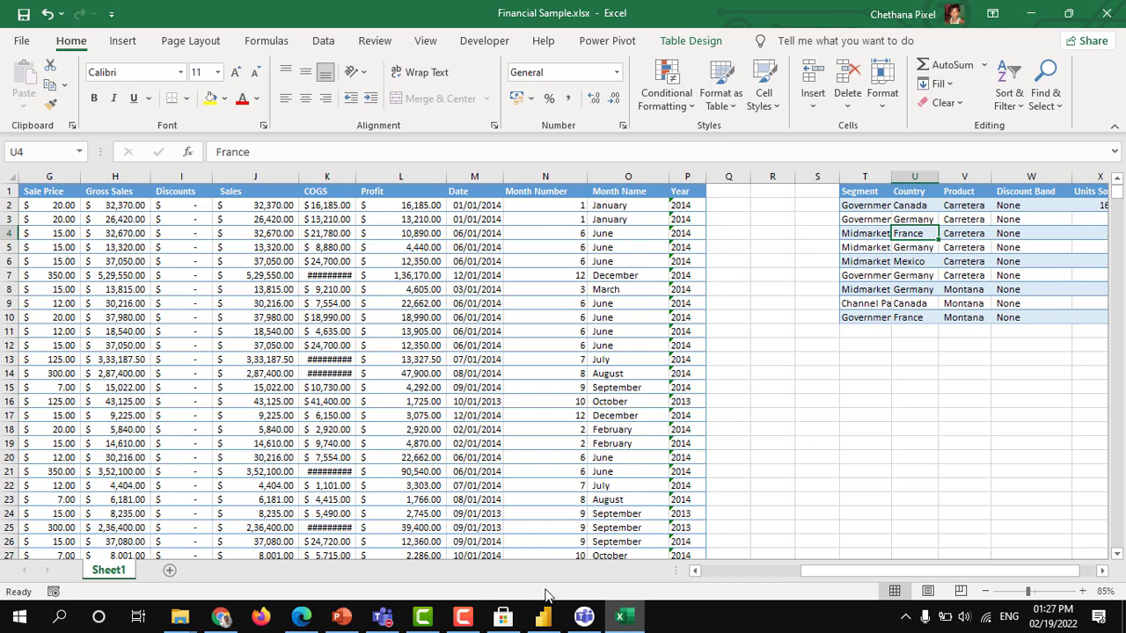
# Reconnect to Financial Sample.xlsx in Power BI and preview Table3 in the Navigator
pyautogui.click(544, 617)
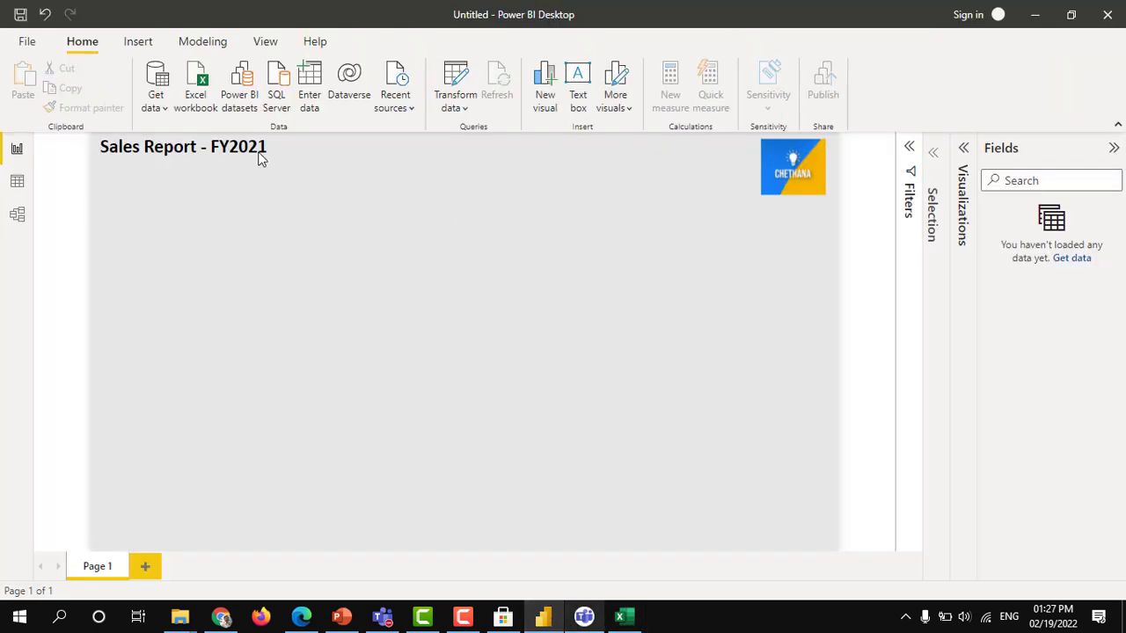
pyautogui.click(198, 78)
pyautogui.doubleClick(532, 223)
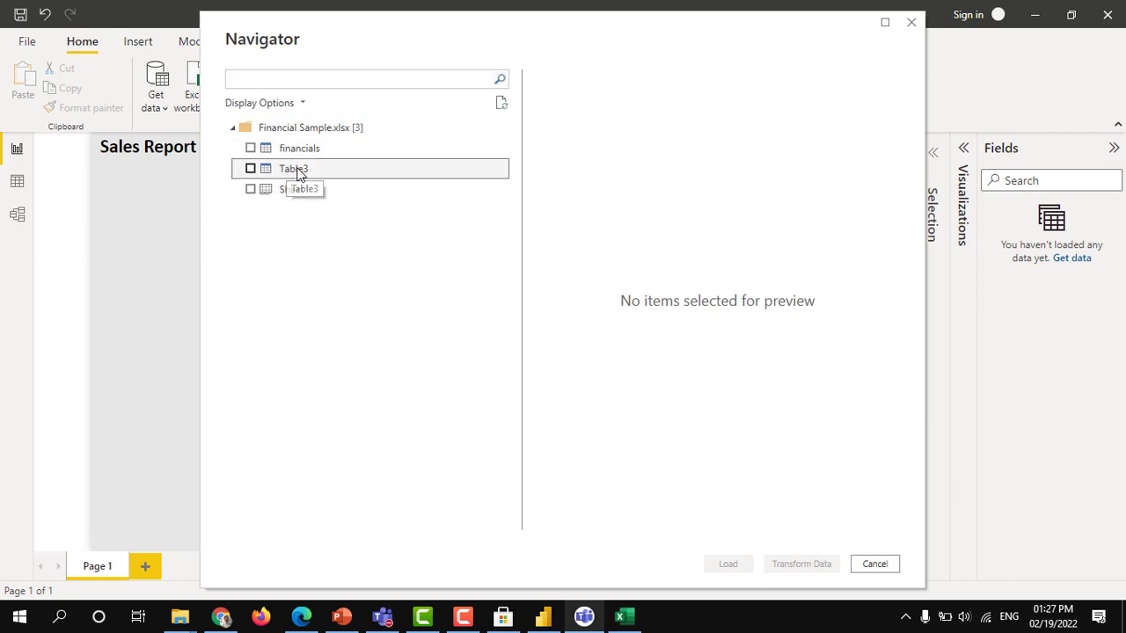
pyautogui.click(298, 173)
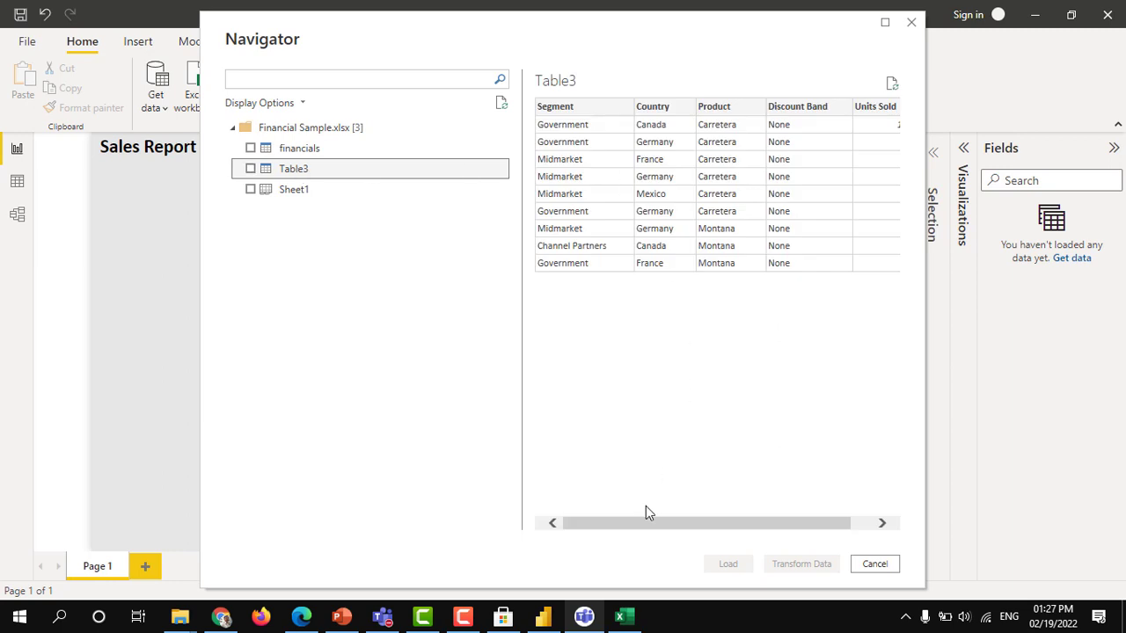
pyautogui.moveTo(641, 520); pyautogui.dragTo(785, 523)
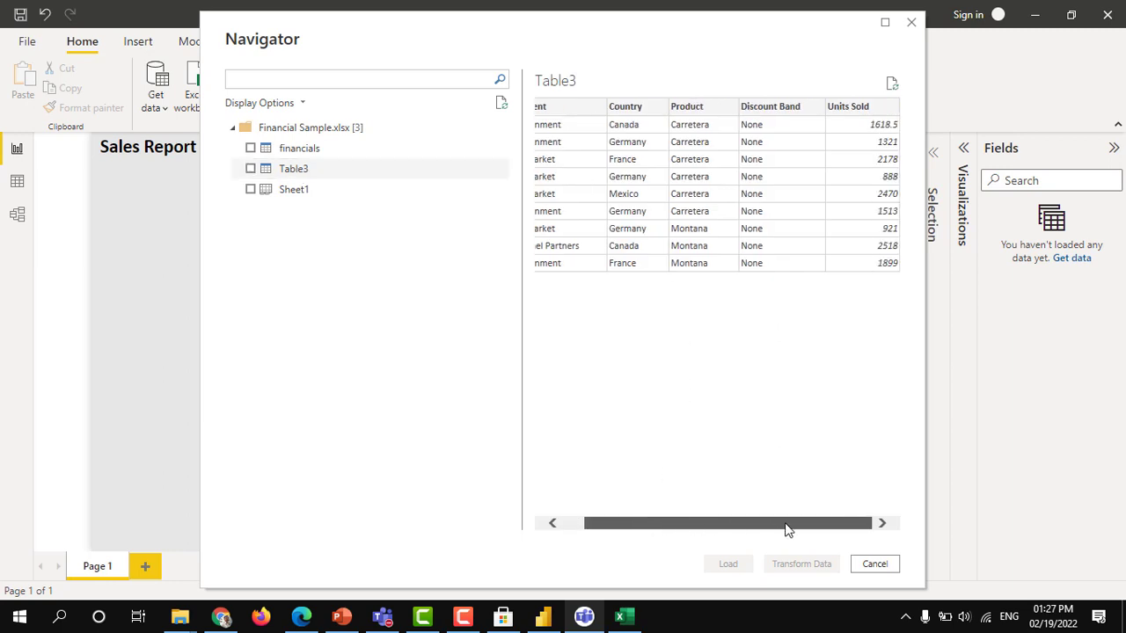
pyautogui.moveTo(604, 524); pyautogui.dragTo(583, 533)
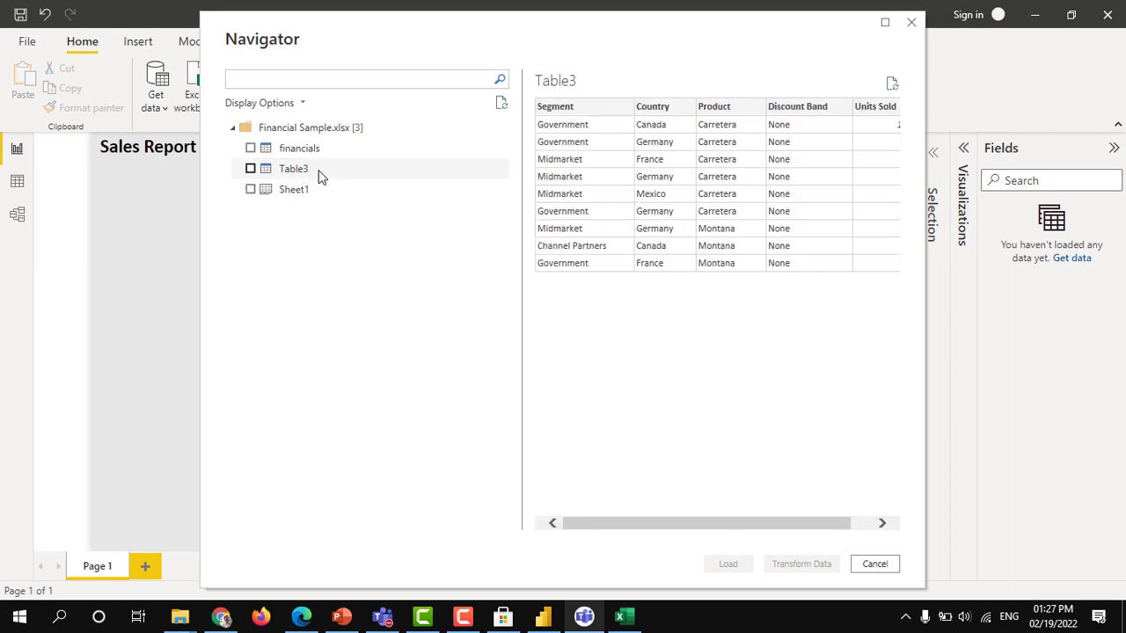
# Preview the financials table and enlarge the Navigator to show more of its columns
pyautogui.click(299, 150)
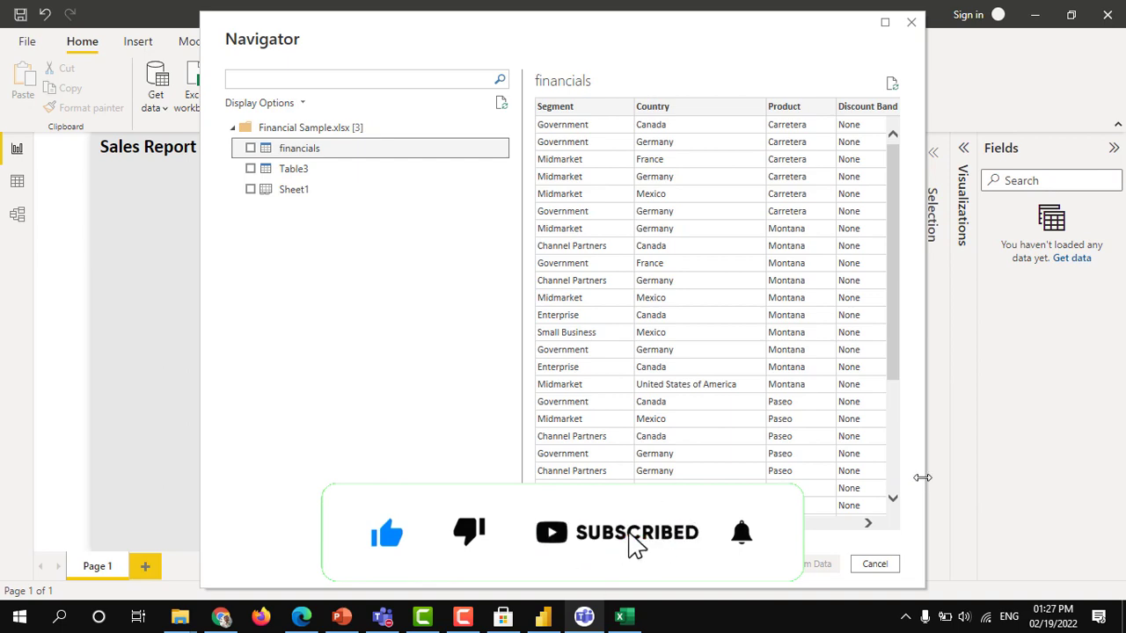
pyautogui.moveTo(922, 472); pyautogui.dragTo(1094, 466)
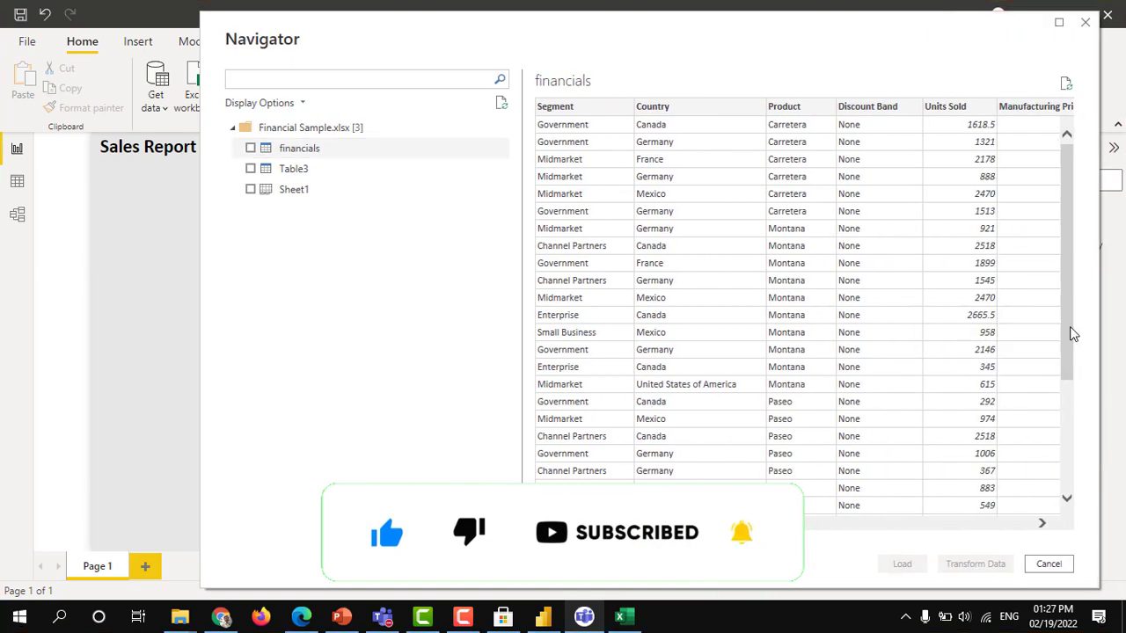
pyautogui.moveTo(1072, 329); pyautogui.dragTo(1074, 254)
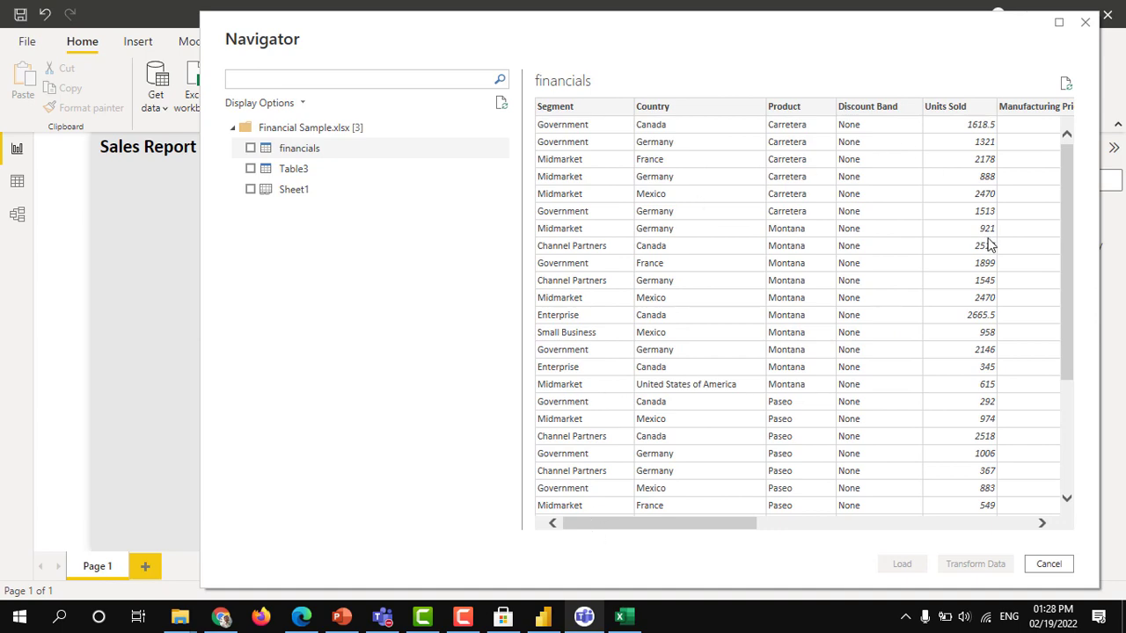
pyautogui.moveTo(688, 526); pyautogui.dragTo(1037, 521)
pyautogui.moveTo(836, 520); pyautogui.dragTo(448, 518)
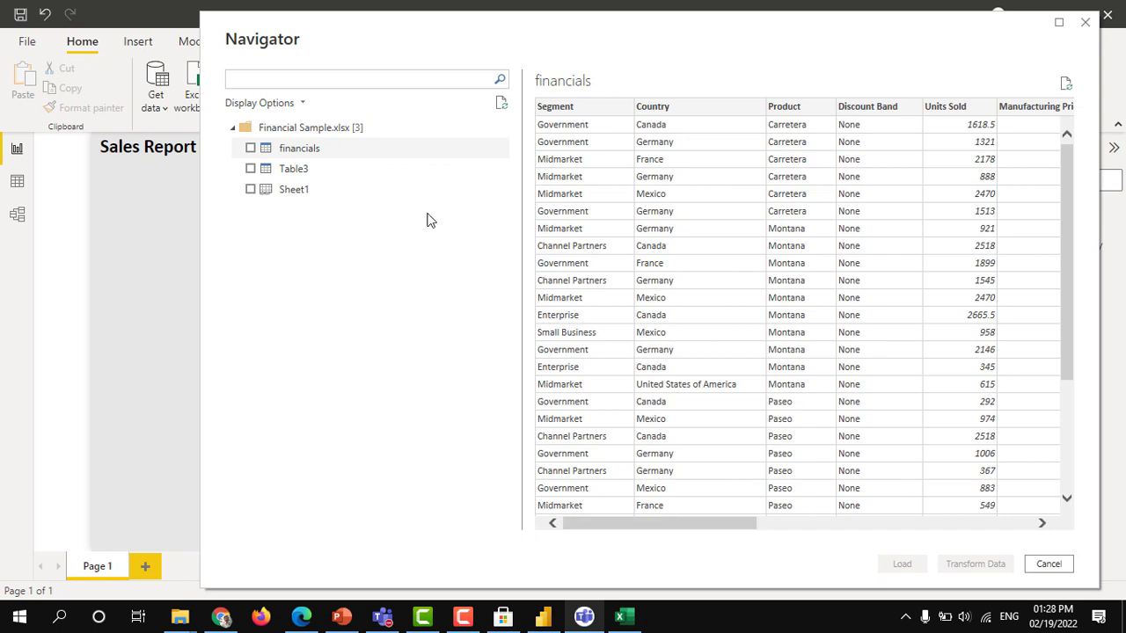
# Compare the Sheet1 and financials previews, scrolling across Sheet1's columns
pyautogui.click(302, 189)
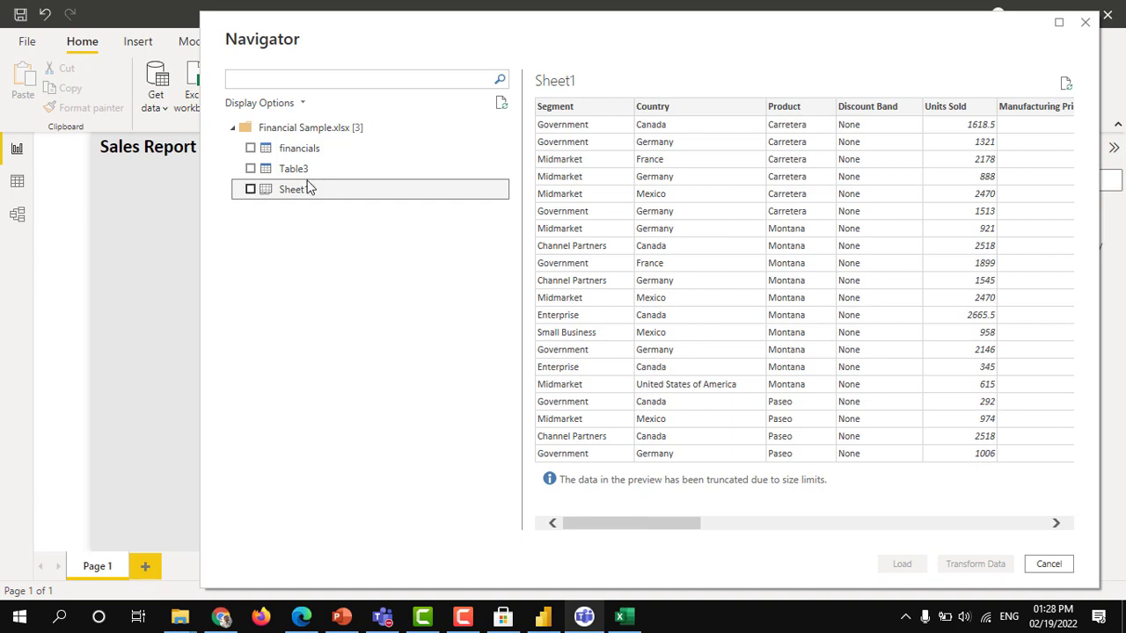
pyautogui.click(310, 149)
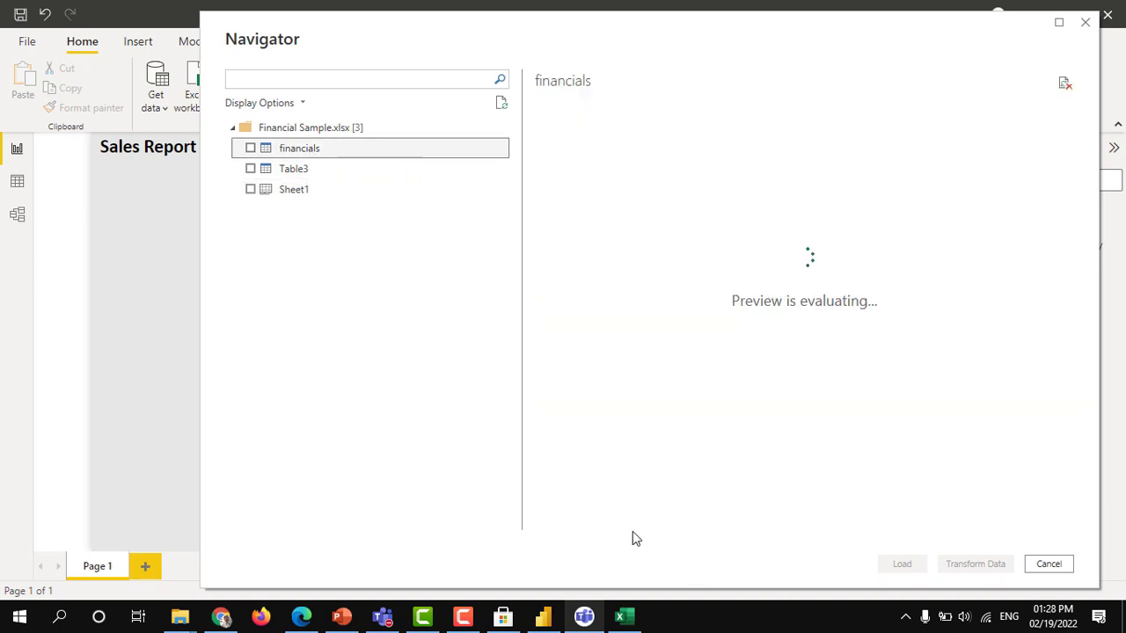
pyautogui.moveTo(624, 523); pyautogui.dragTo(1063, 524)
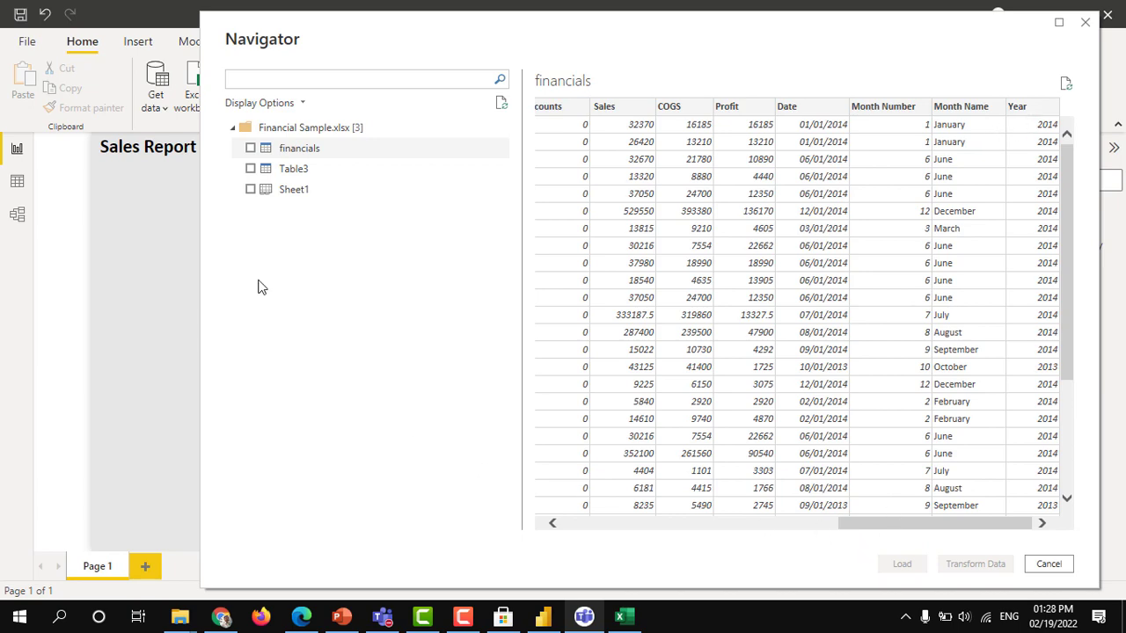
pyautogui.click(322, 192)
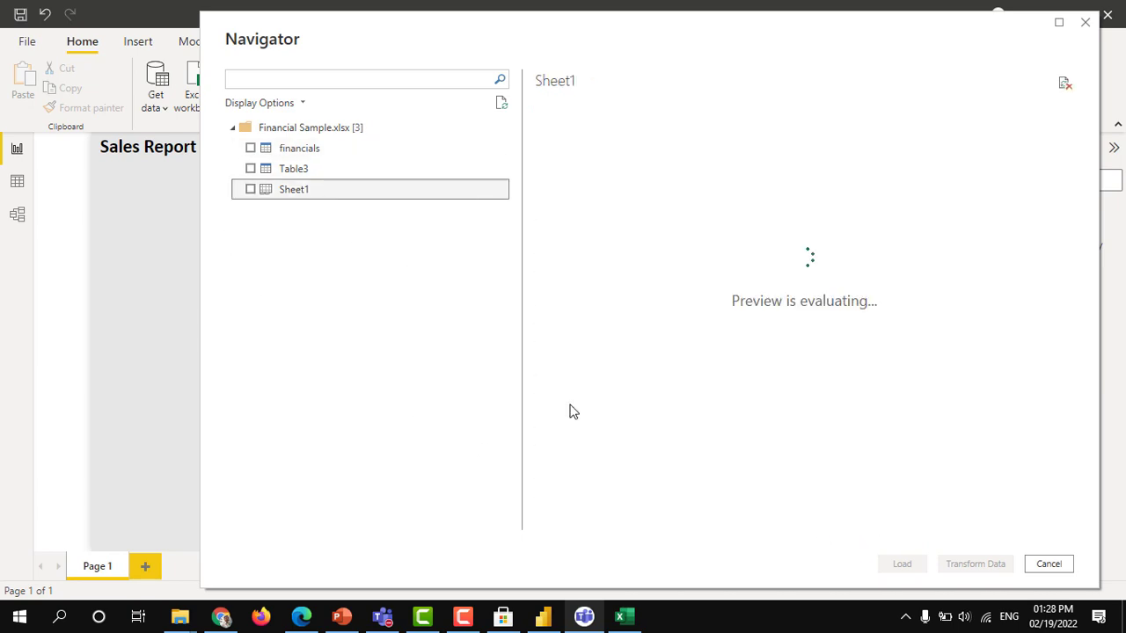
pyautogui.moveTo(651, 526); pyautogui.dragTo(909, 528)
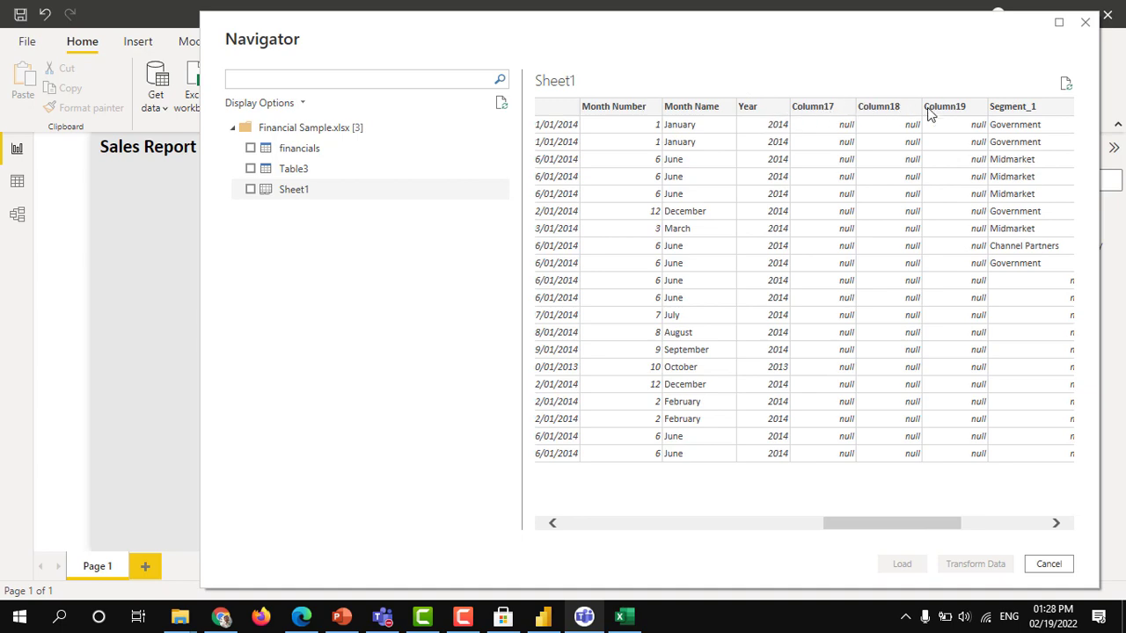
# Check the empty columns Q–S in Excel, then scroll the Sheet1 preview again
pyautogui.hotkey('alt', 'Tab')
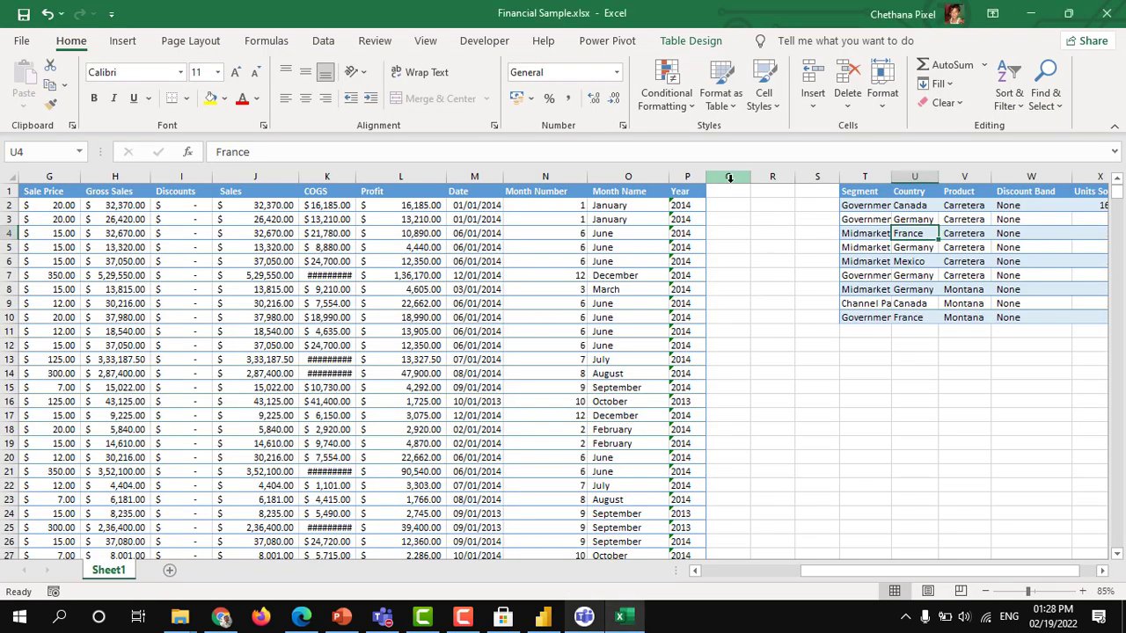
pyautogui.moveTo(731, 176); pyautogui.dragTo(822, 182)
pyautogui.hotkey('alt', 'Tab')
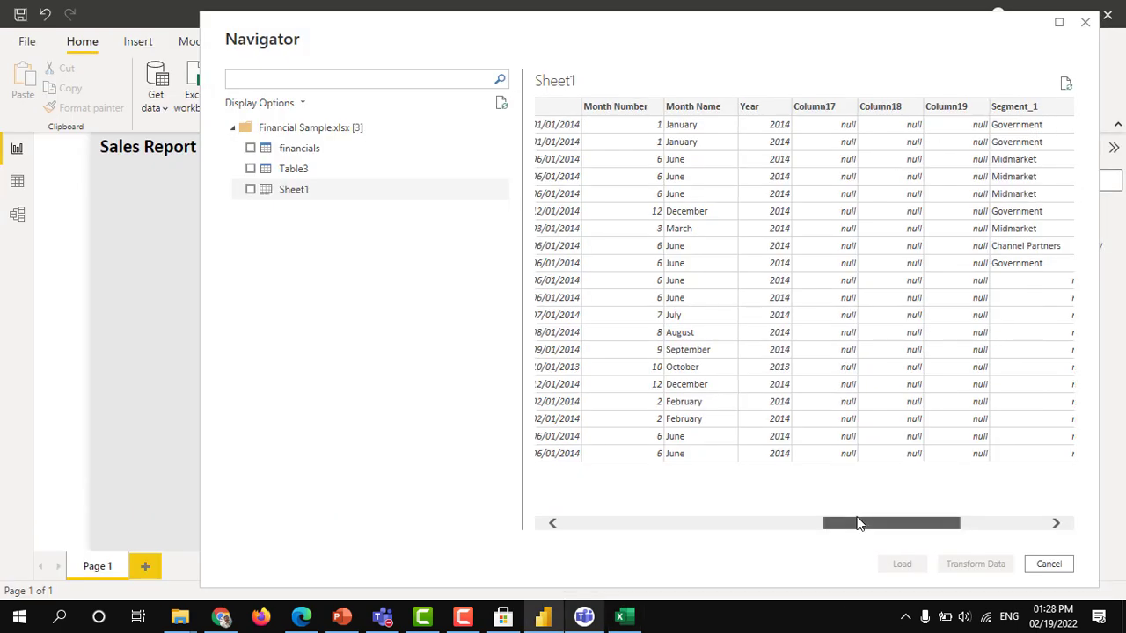
pyautogui.moveTo(857, 522); pyautogui.dragTo(1021, 518)
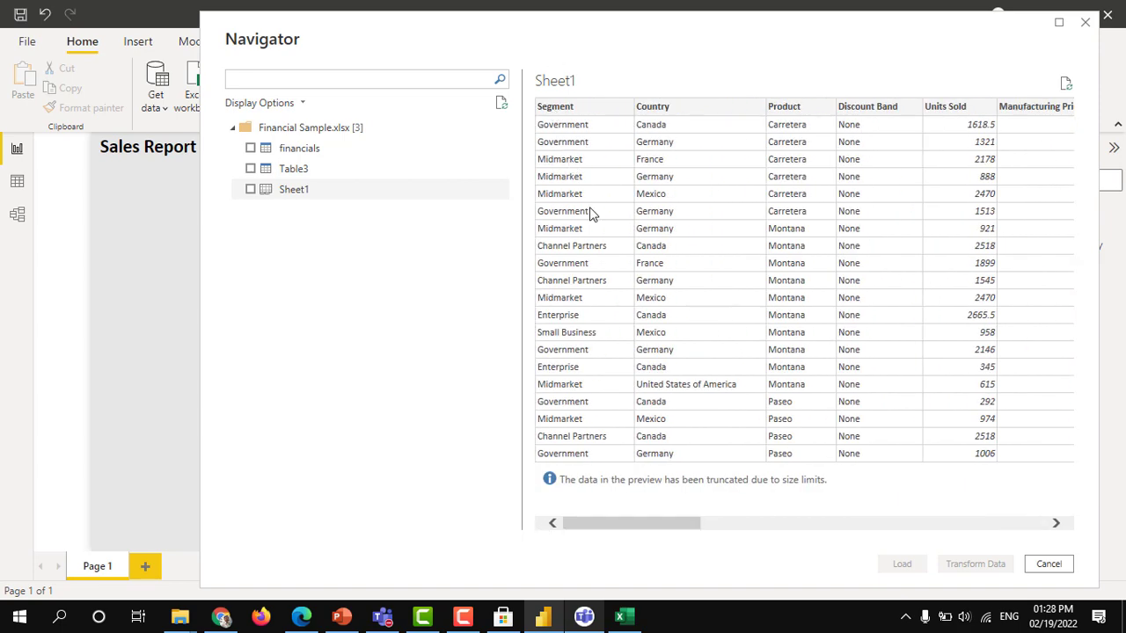
pyautogui.moveTo(639, 522); pyautogui.dragTo(1045, 525)
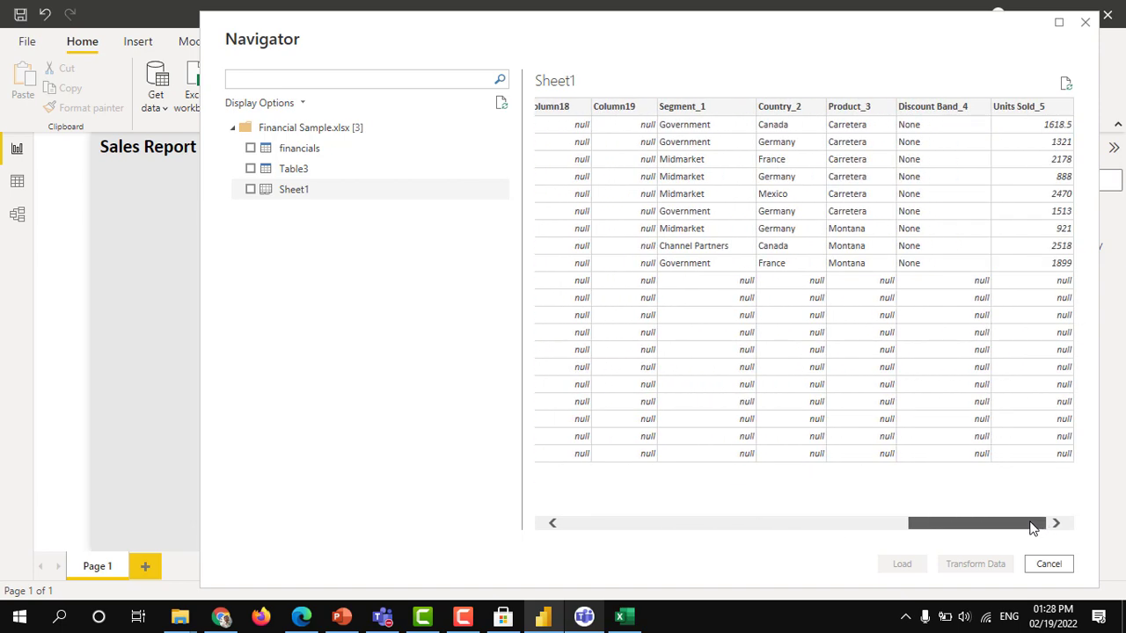
pyautogui.moveTo(1032, 526); pyautogui.dragTo(622, 528)
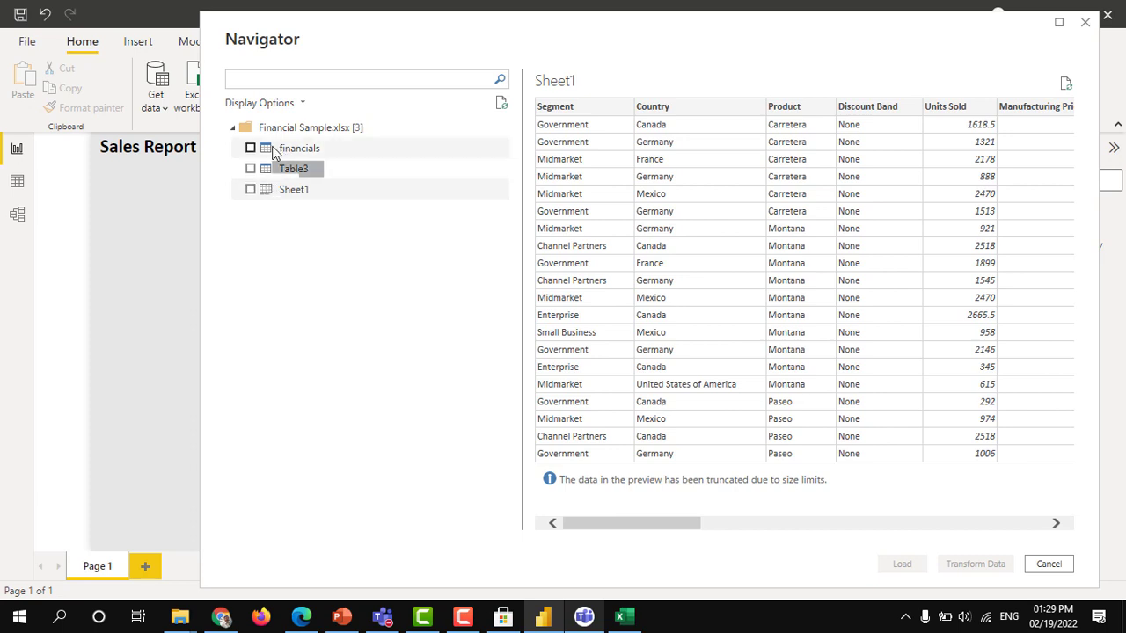
# Tick the financials table for import and review its Segment-to-Year preview
pyautogui.click(251, 149)
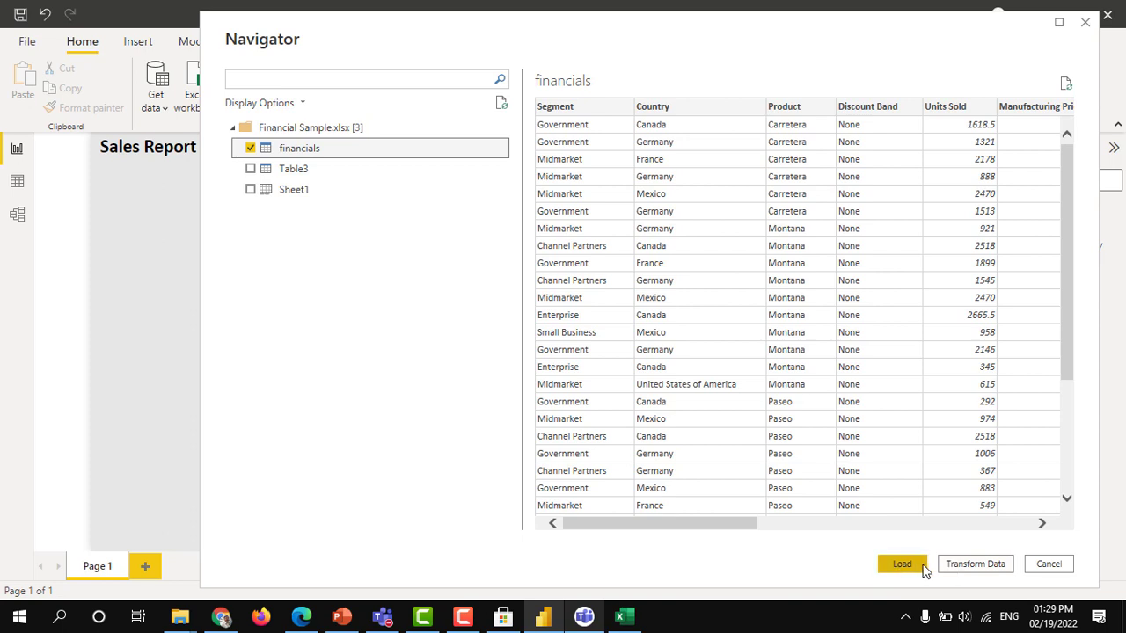
pyautogui.moveTo(628, 526); pyautogui.dragTo(706, 557)
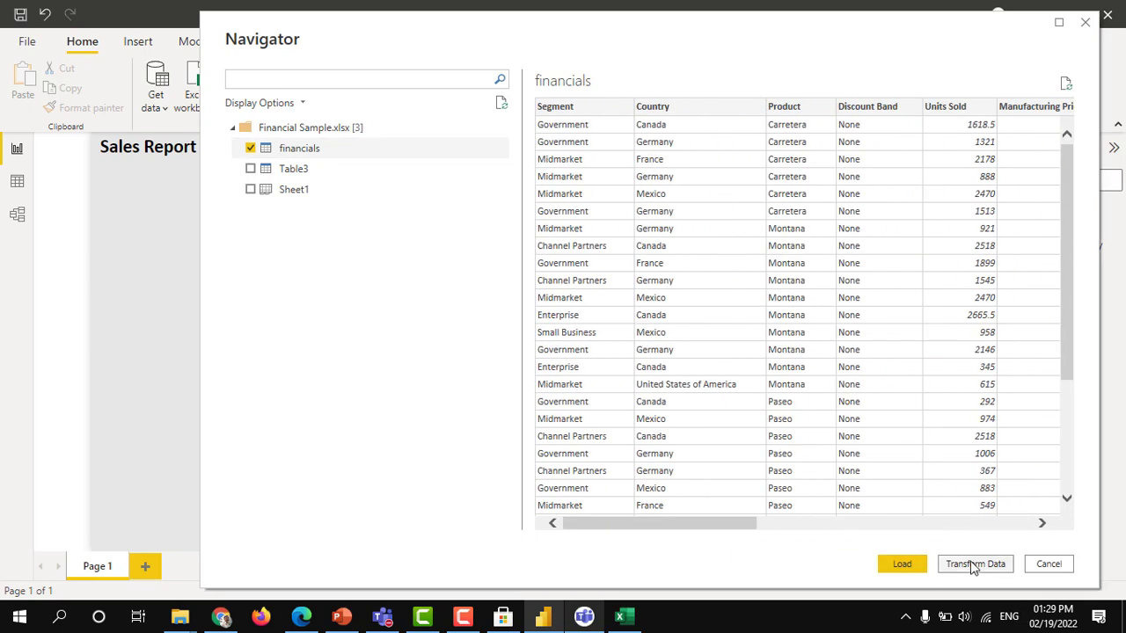
# Switch briefly to the Excel workbook and back to Power BI Desktop
pyautogui.hotkey('alt', 'Tab')
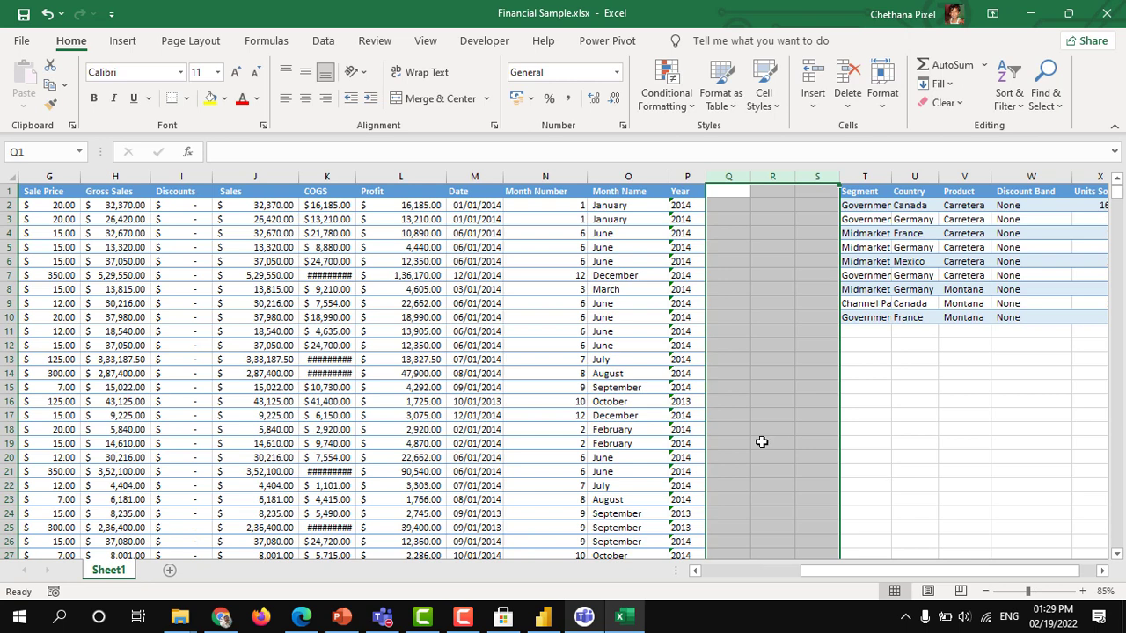
pyautogui.hotkey('alt', 'Tab')
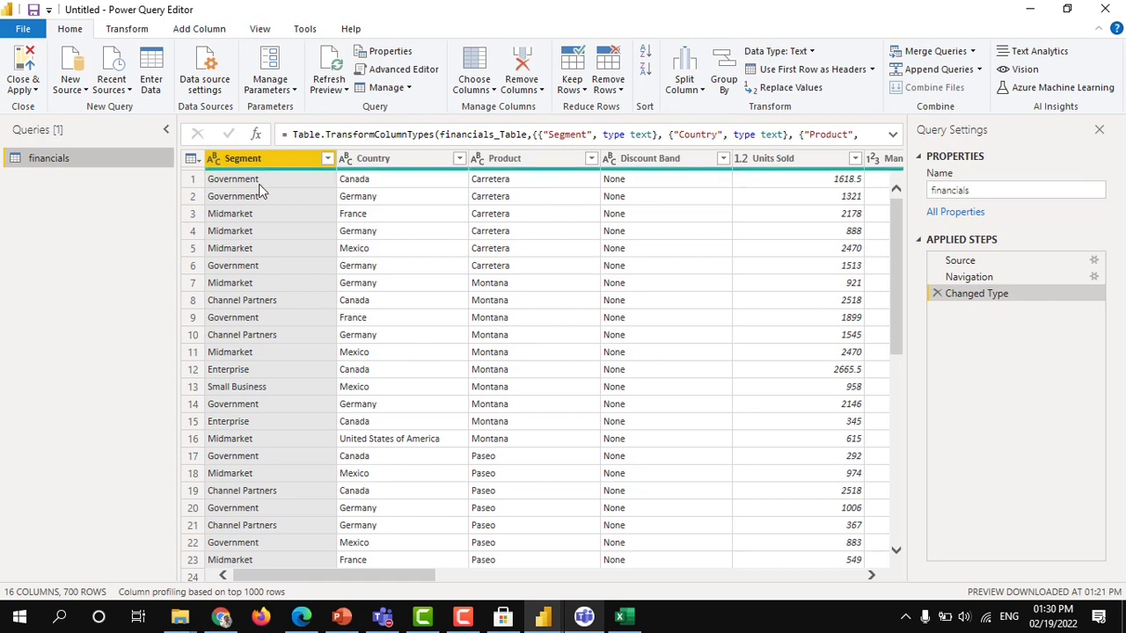
pyautogui.click(215, 162)
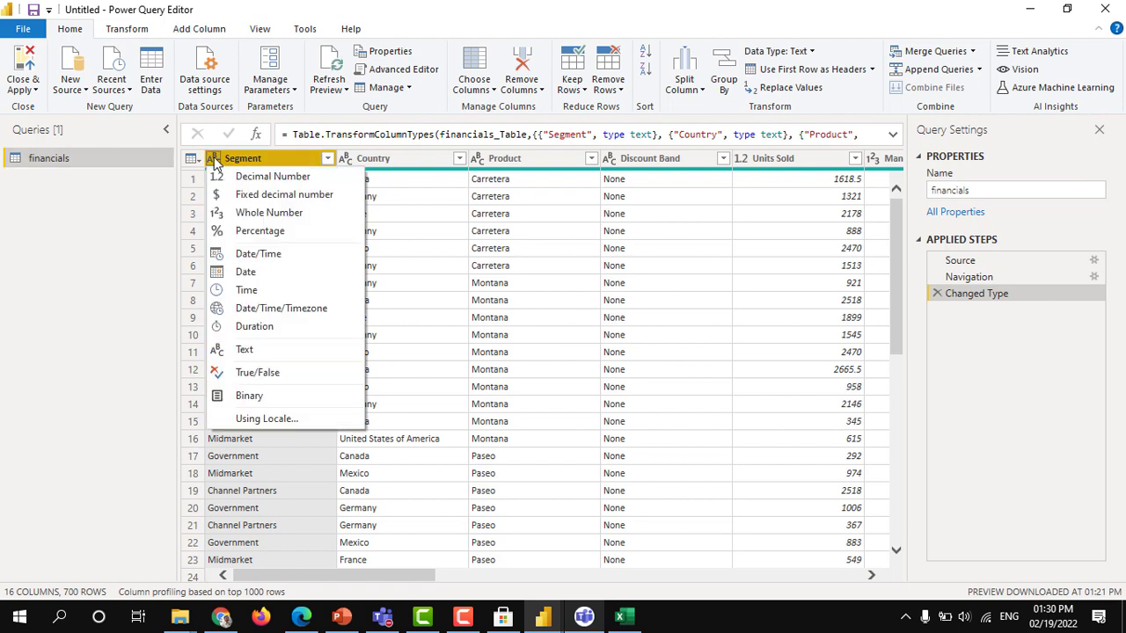
pyautogui.click(347, 163)
pyautogui.moveTo(347, 163); pyautogui.dragTo(392, 180)
pyautogui.click(392, 180)
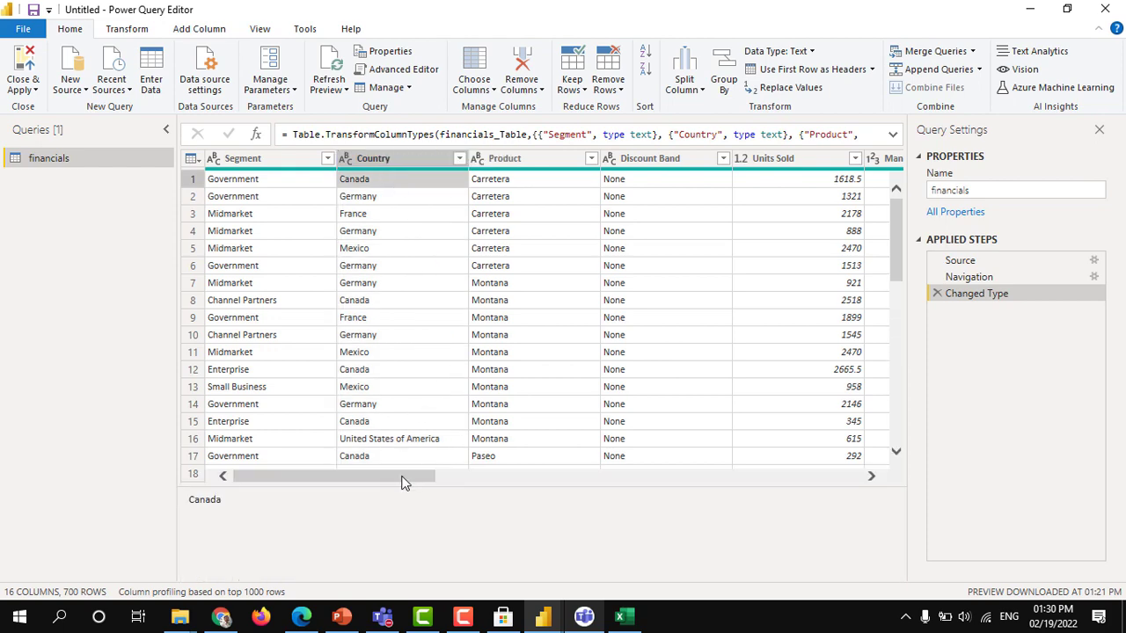
pyautogui.moveTo(403, 486); pyautogui.dragTo(866, 500)
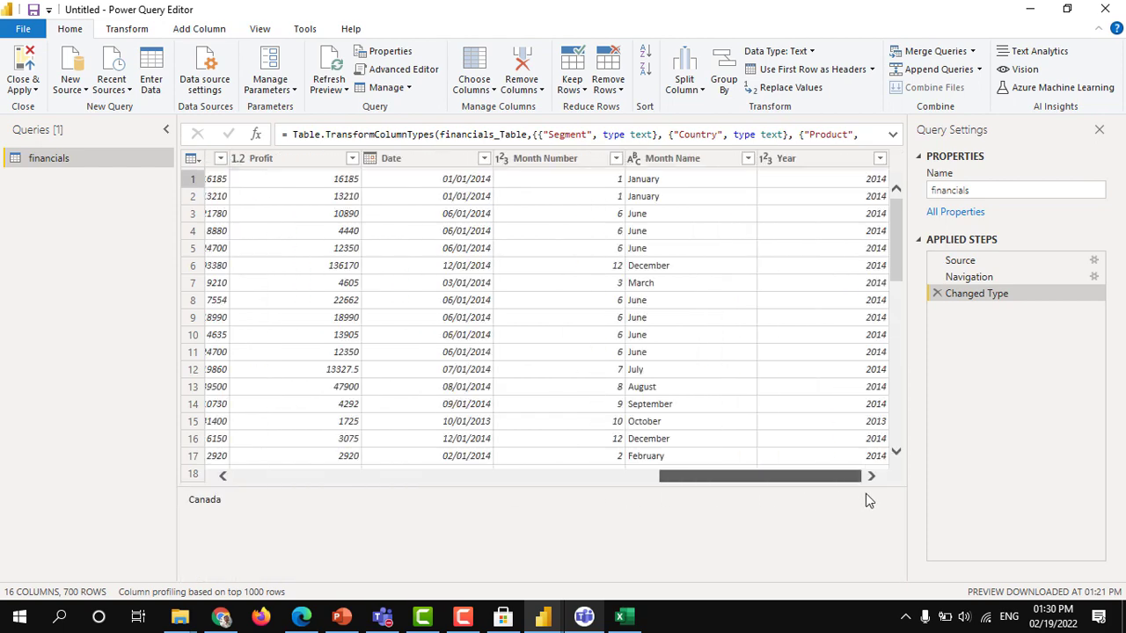
pyautogui.click(717, 476)
pyautogui.moveTo(717, 481); pyautogui.dragTo(252, 481)
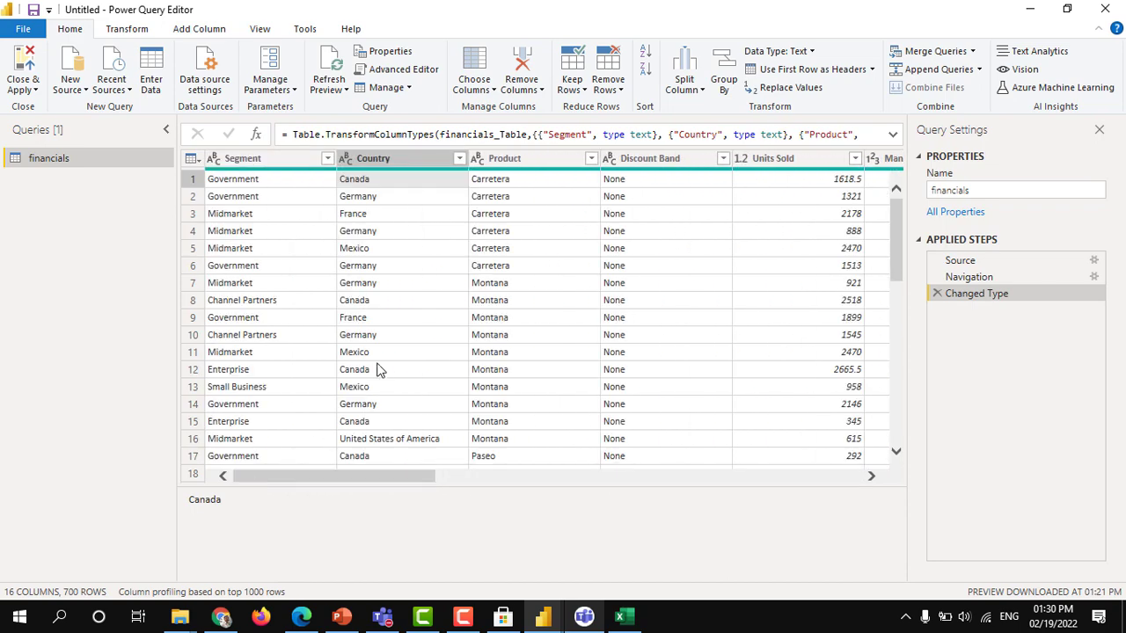
pyautogui.scroll(-5, 379, 367)
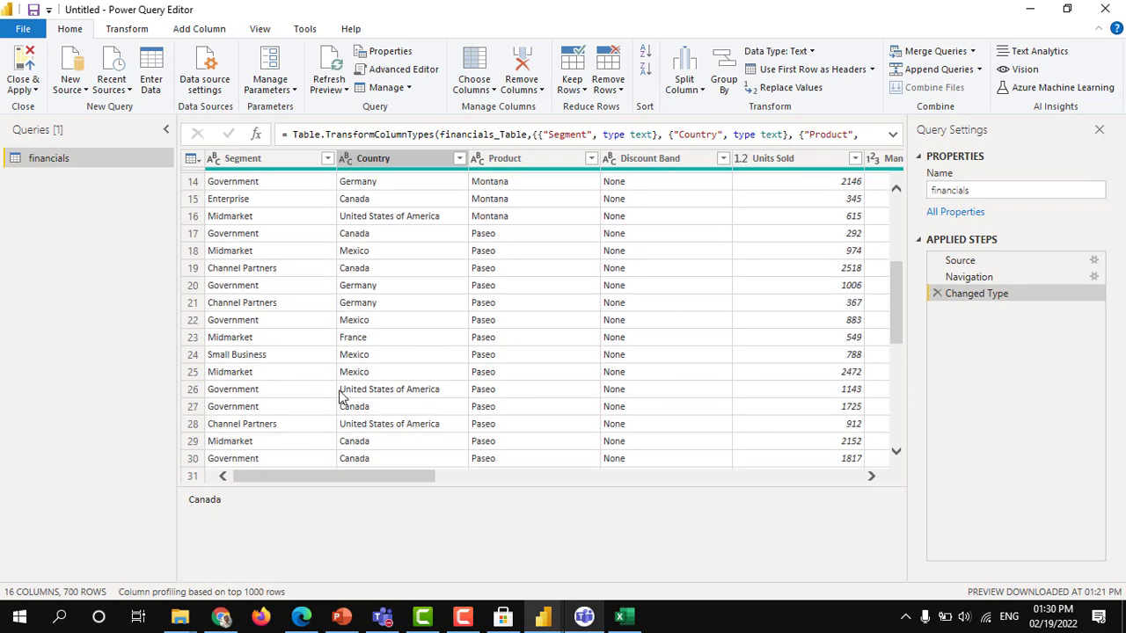
pyautogui.scroll(-3, 341, 397)
pyautogui.scroll(3, 341, 397)
pyautogui.moveTo(343, 482); pyautogui.dragTo(283, 480)
pyautogui.click(541, 91)
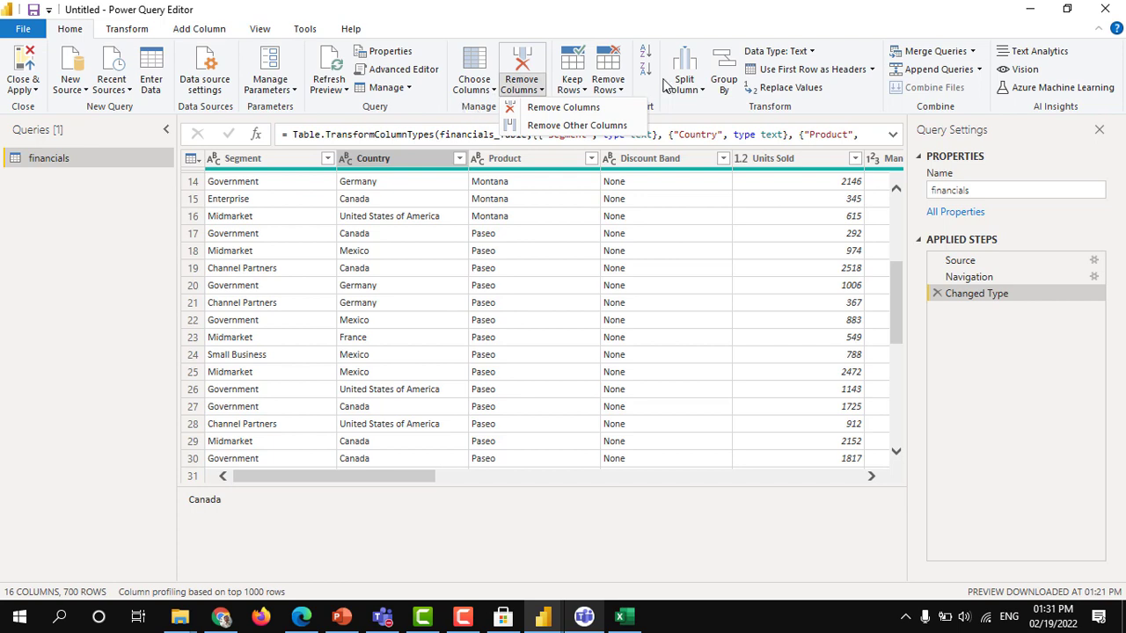
pyautogui.click(622, 92)
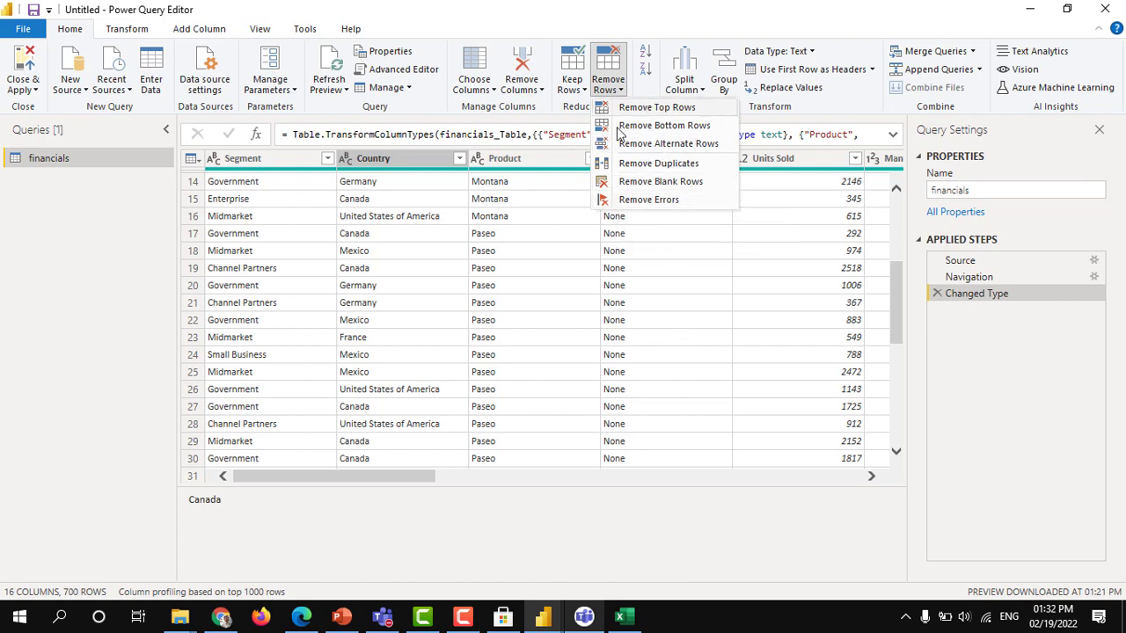
pyautogui.click(637, 304)
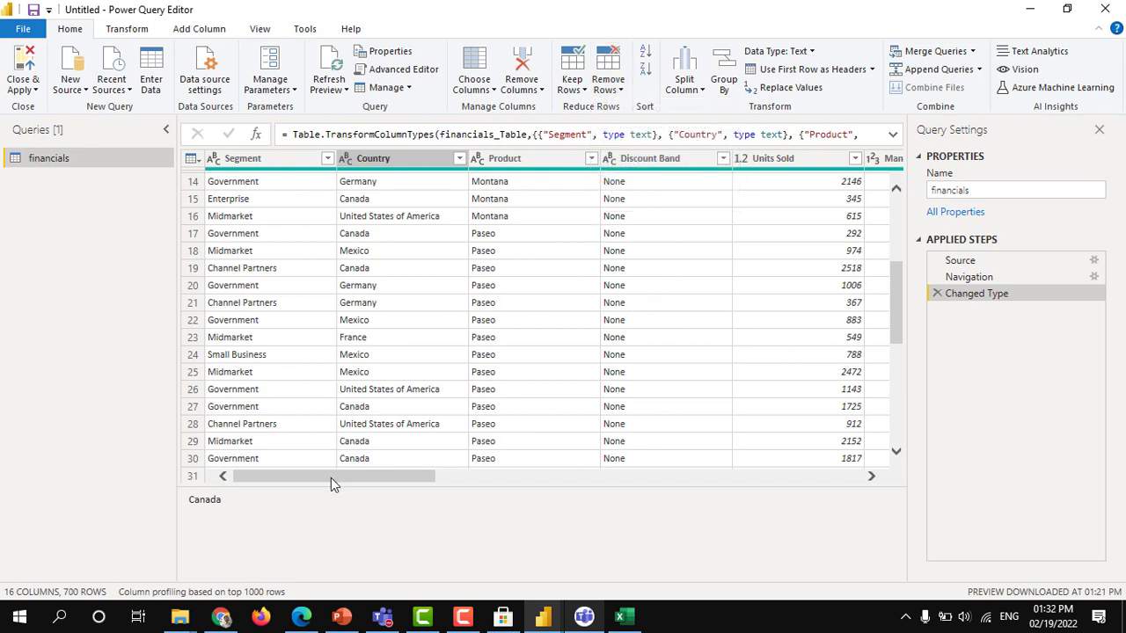
pyautogui.moveTo(333, 477)
pyautogui.mouseDown()
pyautogui.moveTo(391, 487)
pyautogui.moveTo(335, 488)
pyautogui.mouseUp()
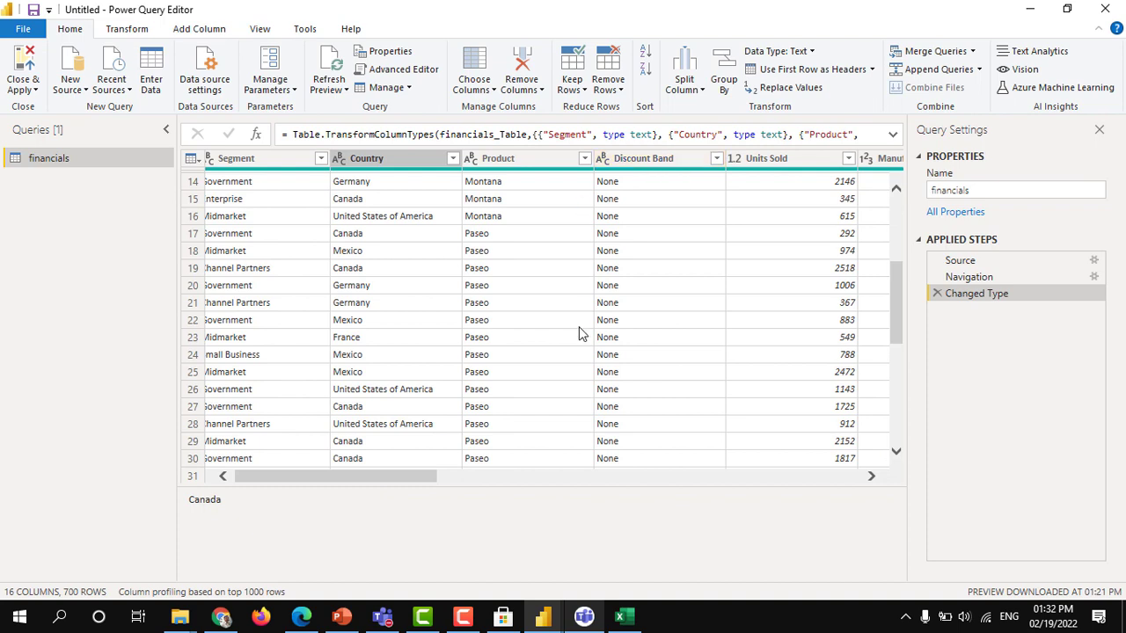
pyautogui.moveTo(403, 478); pyautogui.dragTo(737, 493)
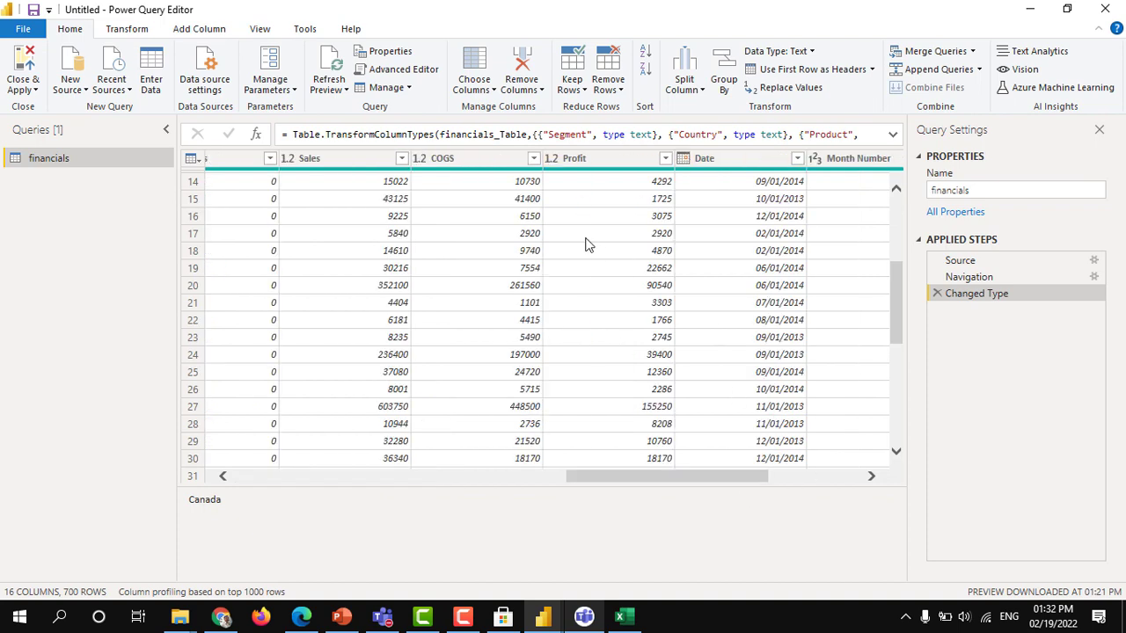
# Remove the COGS column from financials and review the remaining 15 columns
pyautogui.click(483, 166)
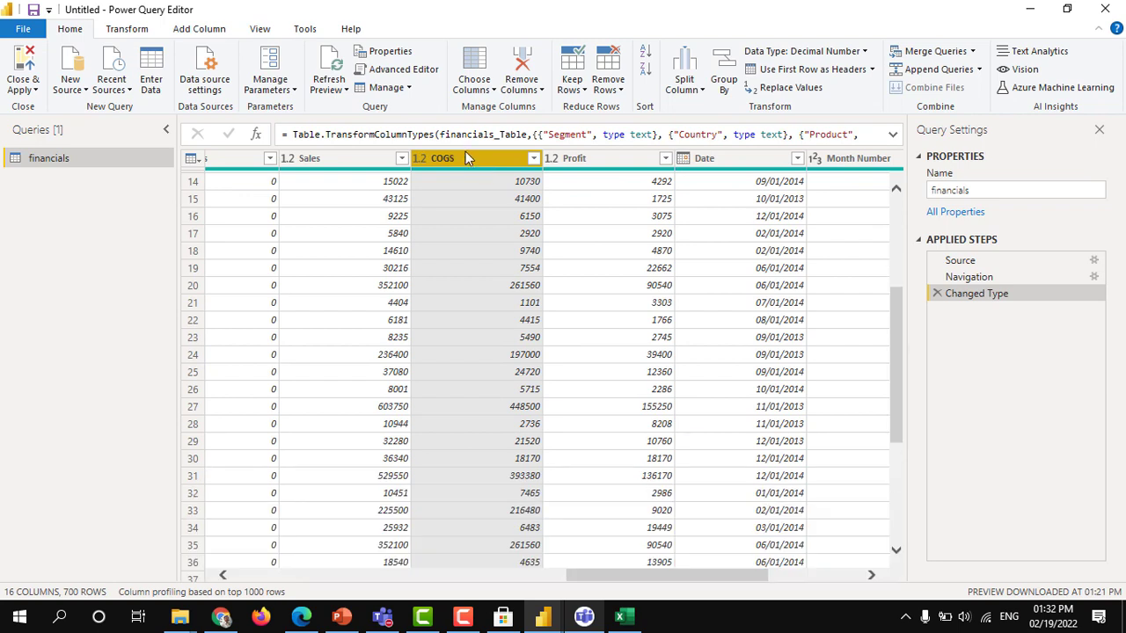
pyautogui.click(541, 91)
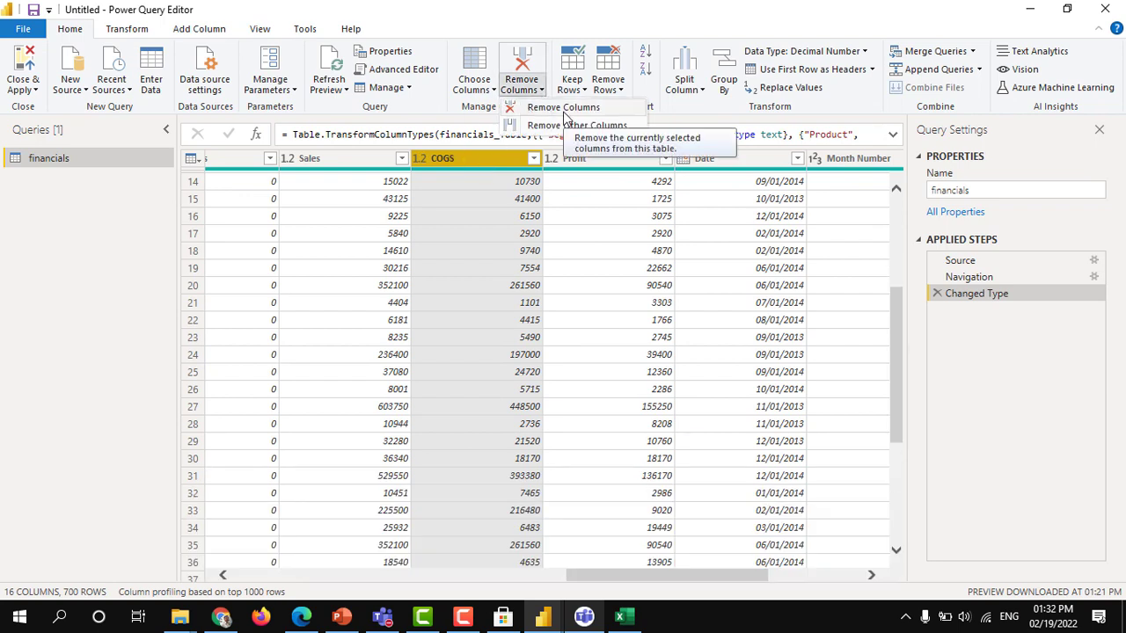
pyautogui.click(565, 109)
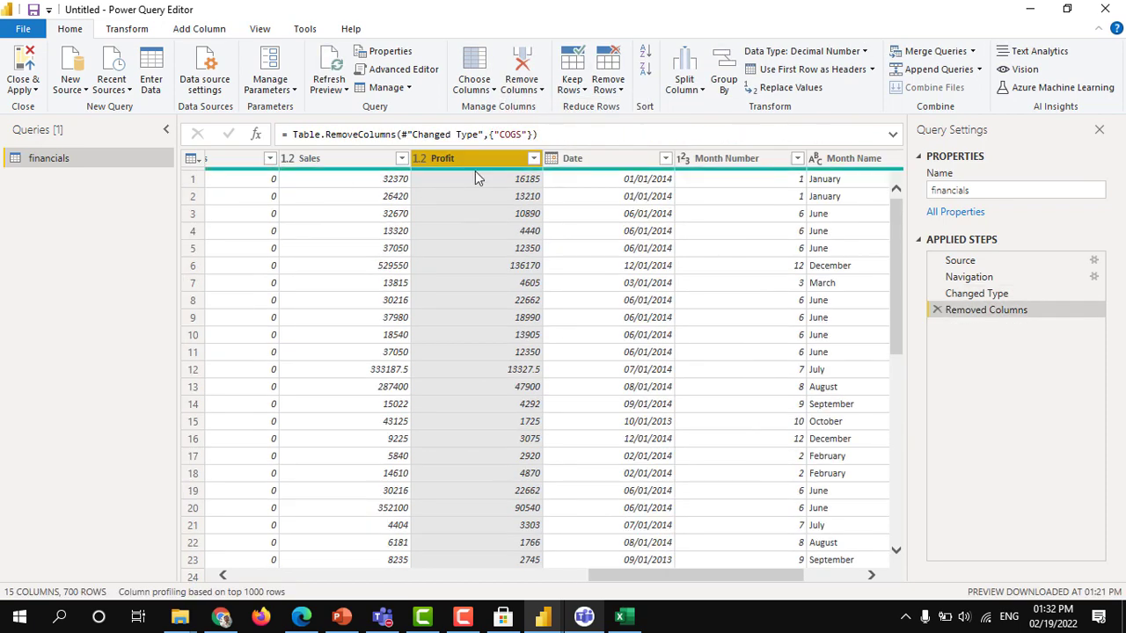
pyautogui.moveTo(694, 576); pyautogui.dragTo(595, 581)
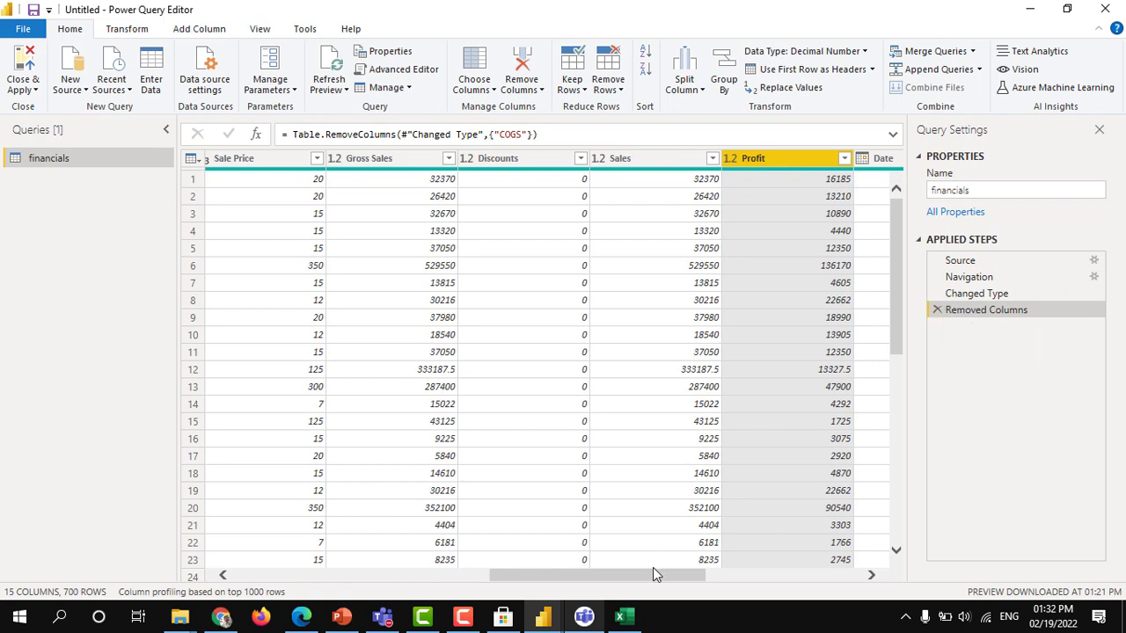
pyautogui.moveTo(653, 572); pyautogui.dragTo(390, 577)
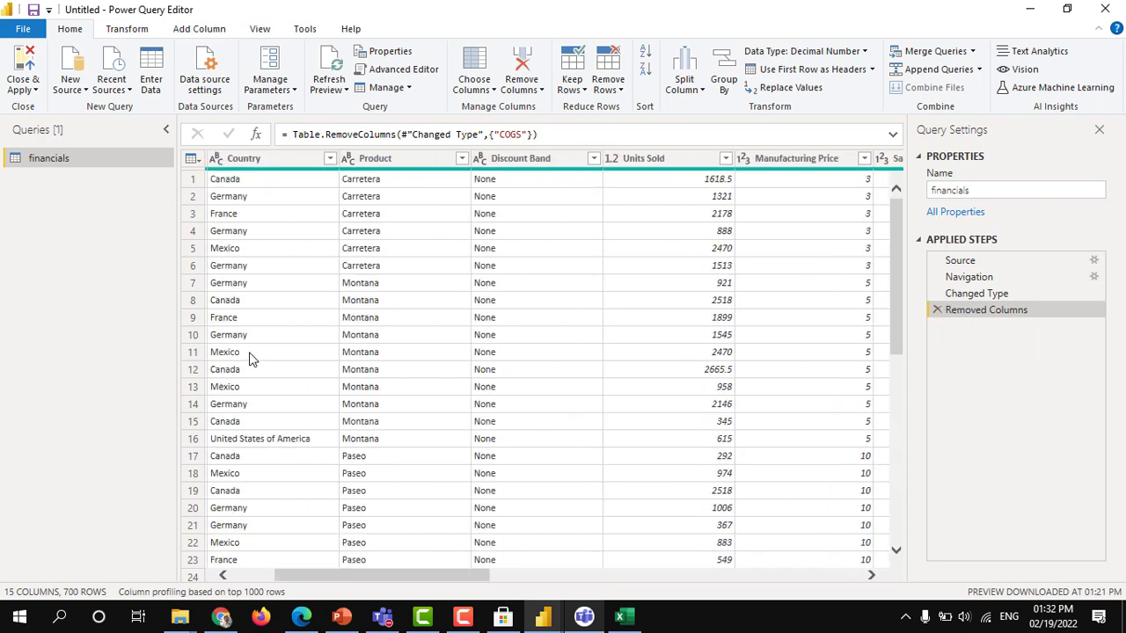
pyautogui.click(193, 319)
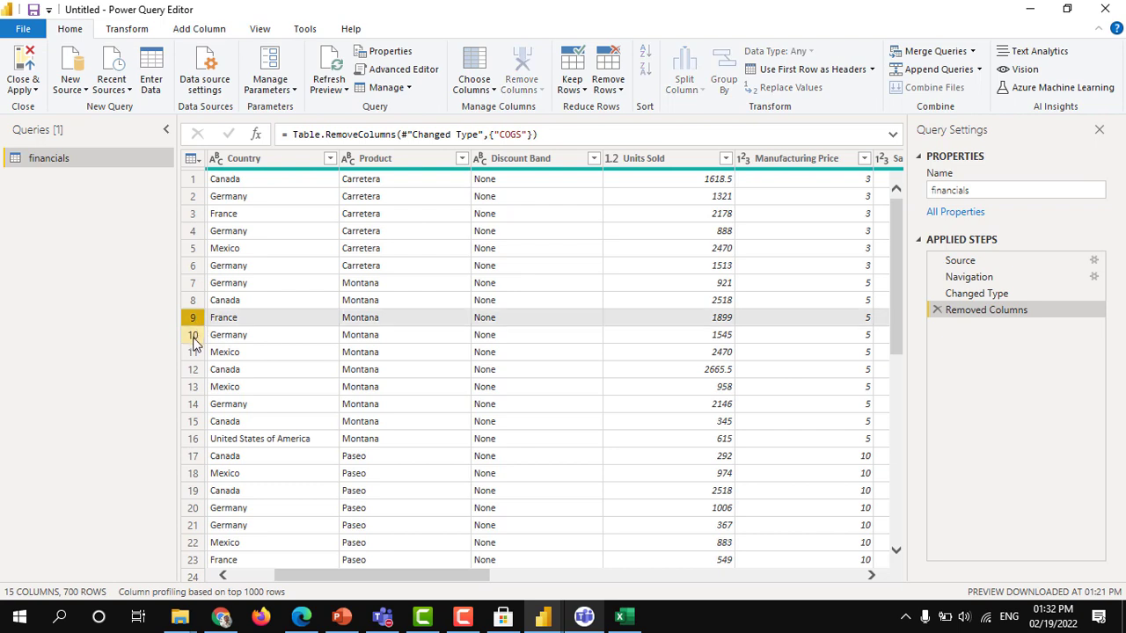
# Remove the bottom 10 rows of the financials table, leaving 690 rows
pyautogui.click(621, 91)
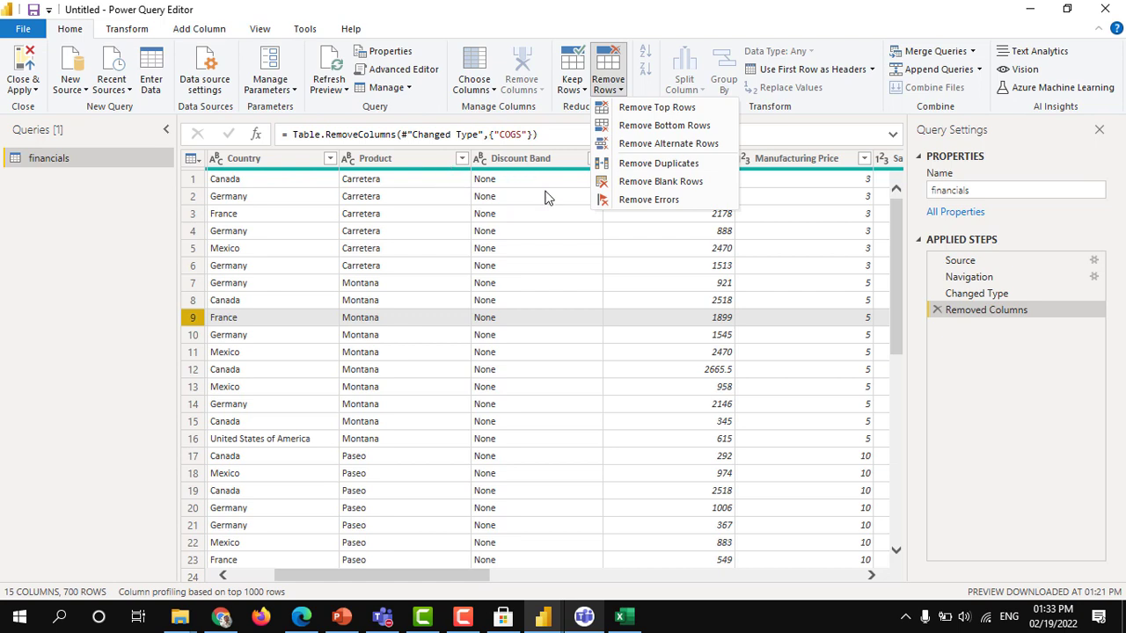
pyautogui.click(644, 129)
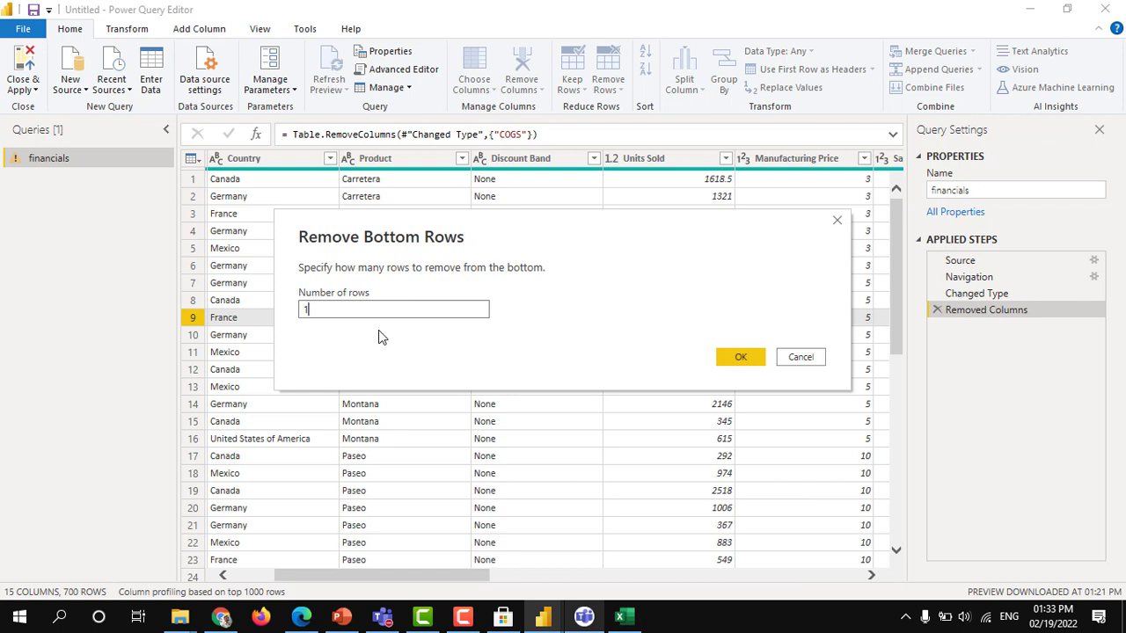
pyautogui.write('0')
pyautogui.click(741, 357)
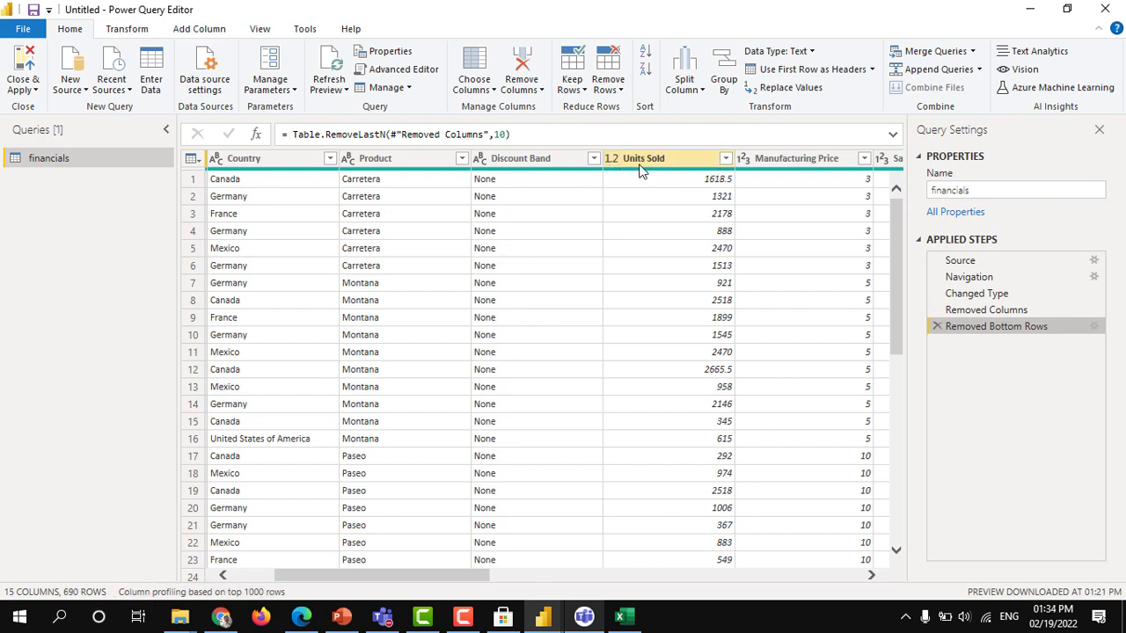
# Change the Units Sold column type from decimal to Whole Number
pyautogui.click(719, 180)
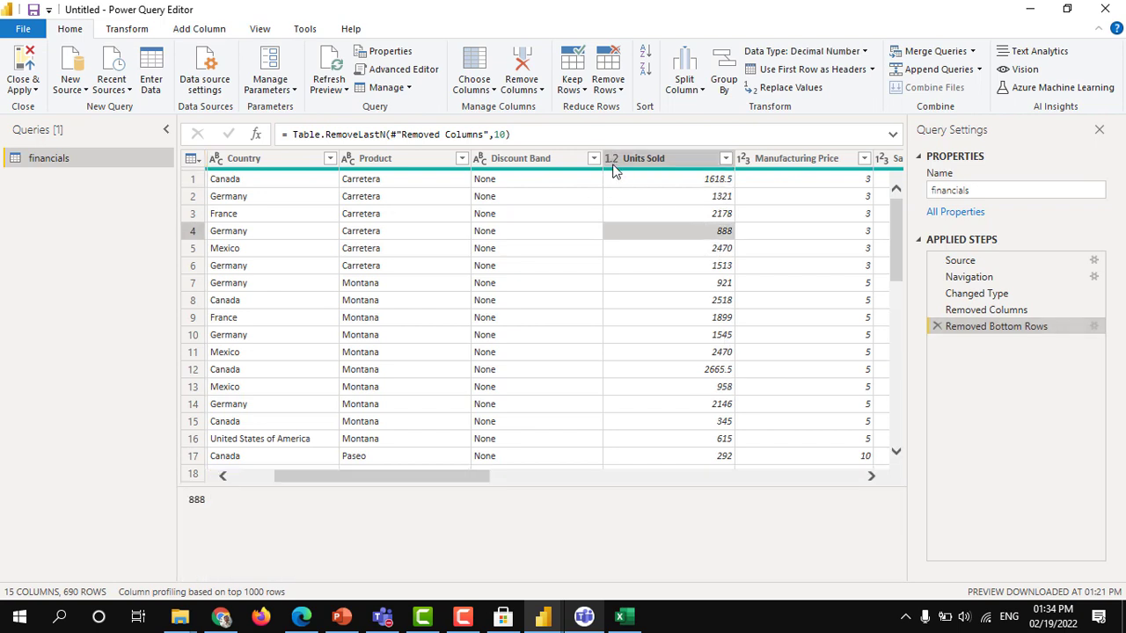
pyautogui.click(612, 160)
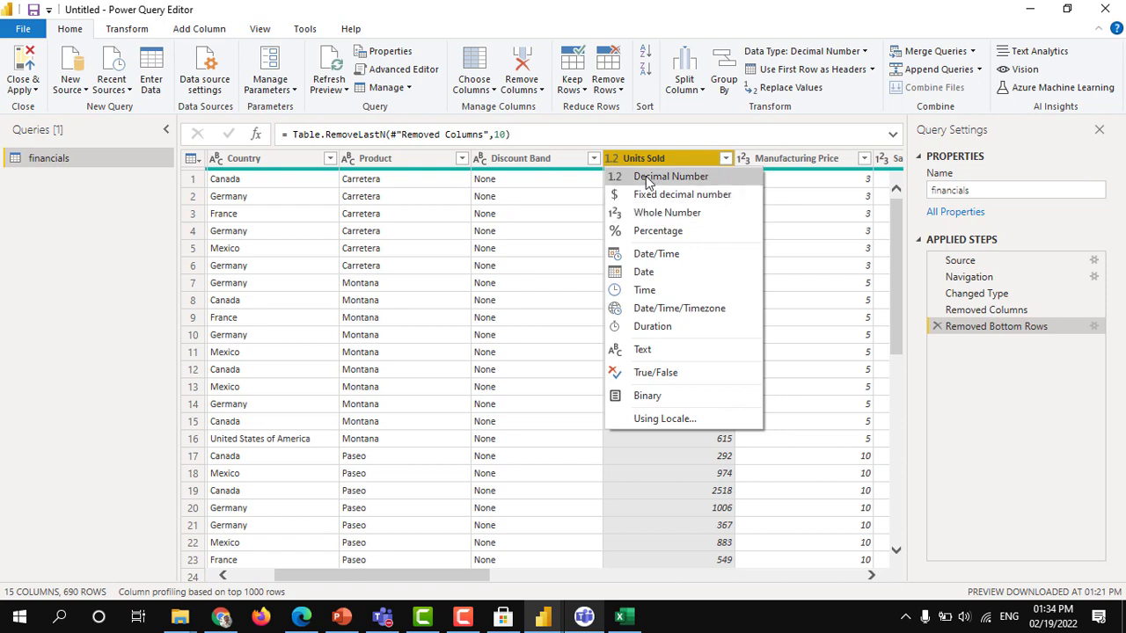
pyautogui.click(661, 214)
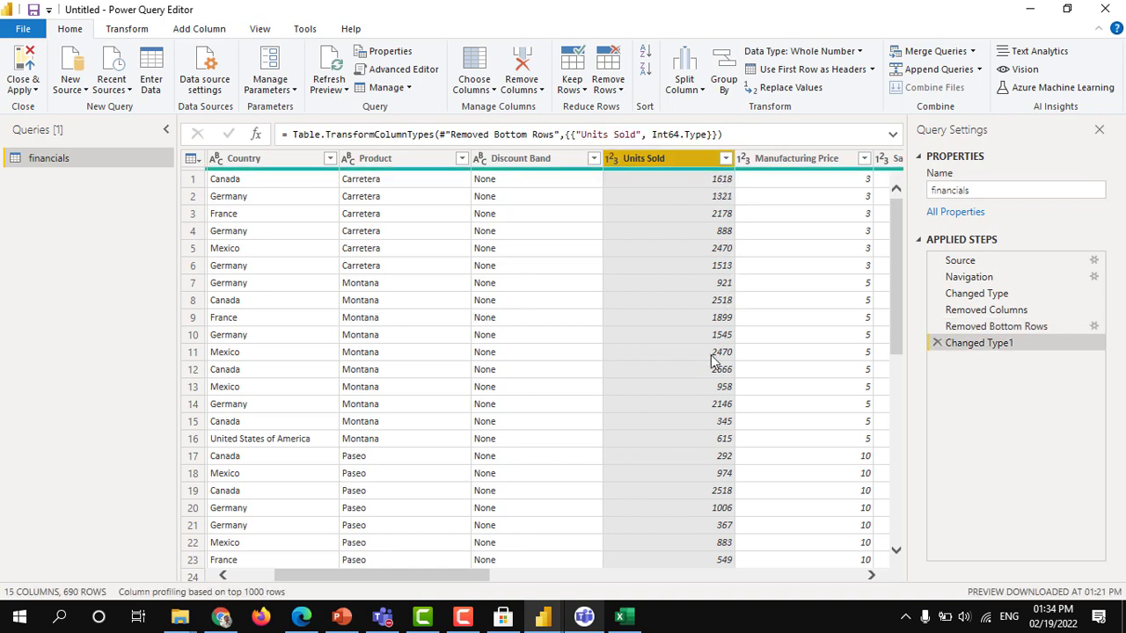
pyautogui.scroll(-5, 723, 369)
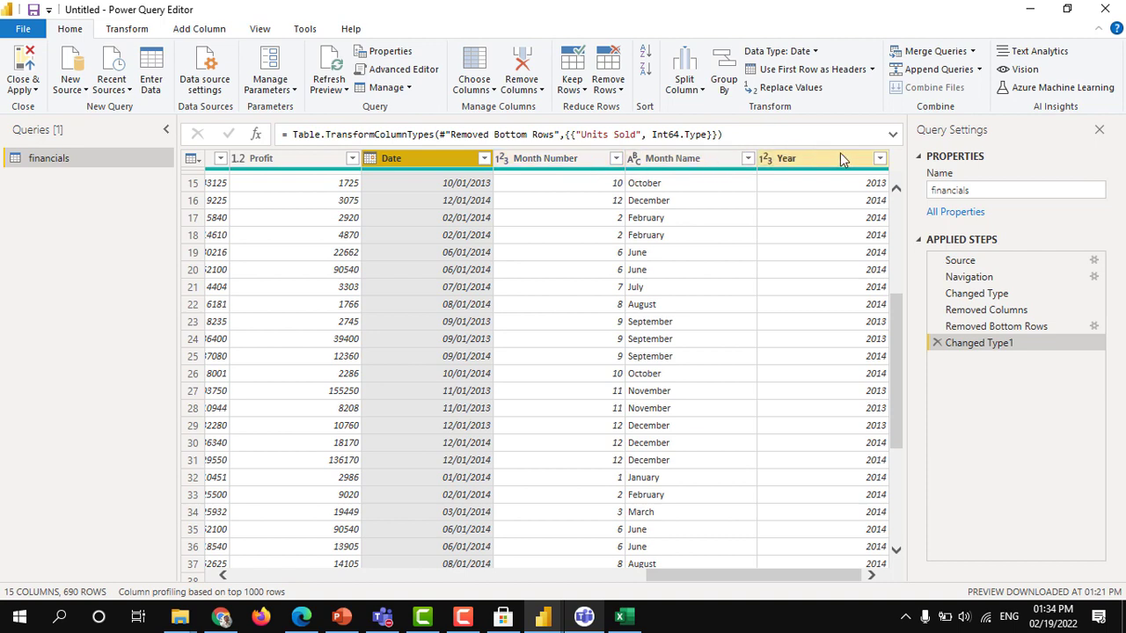
# Select Month Number, Month Name and Year together and remove all three columns
pyautogui.click(538, 159)
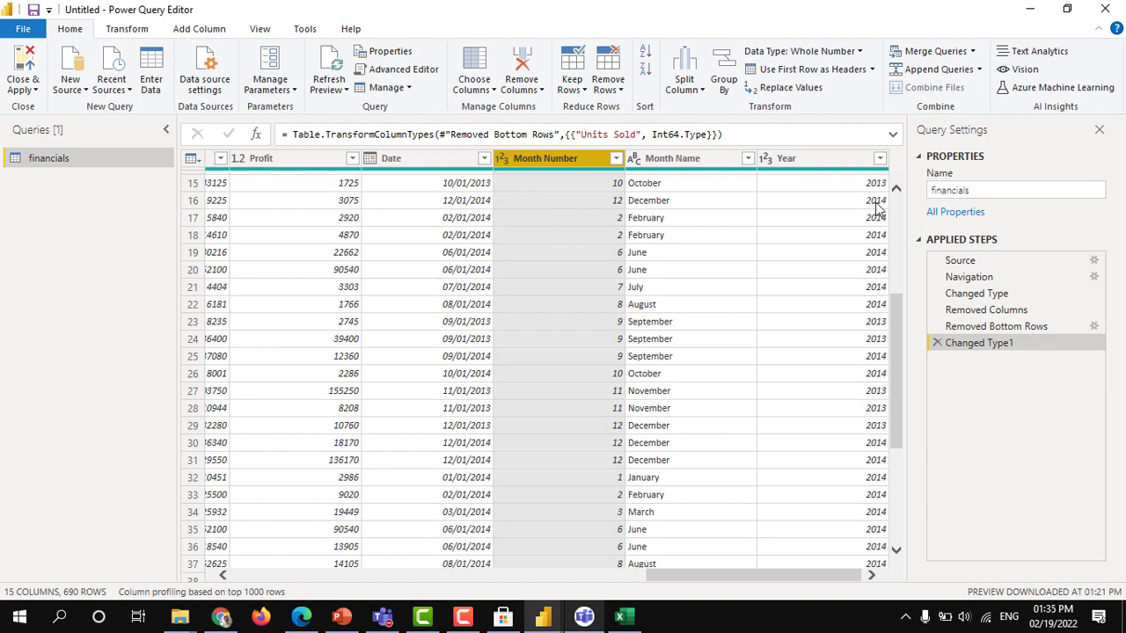
pyautogui.click(613, 203)
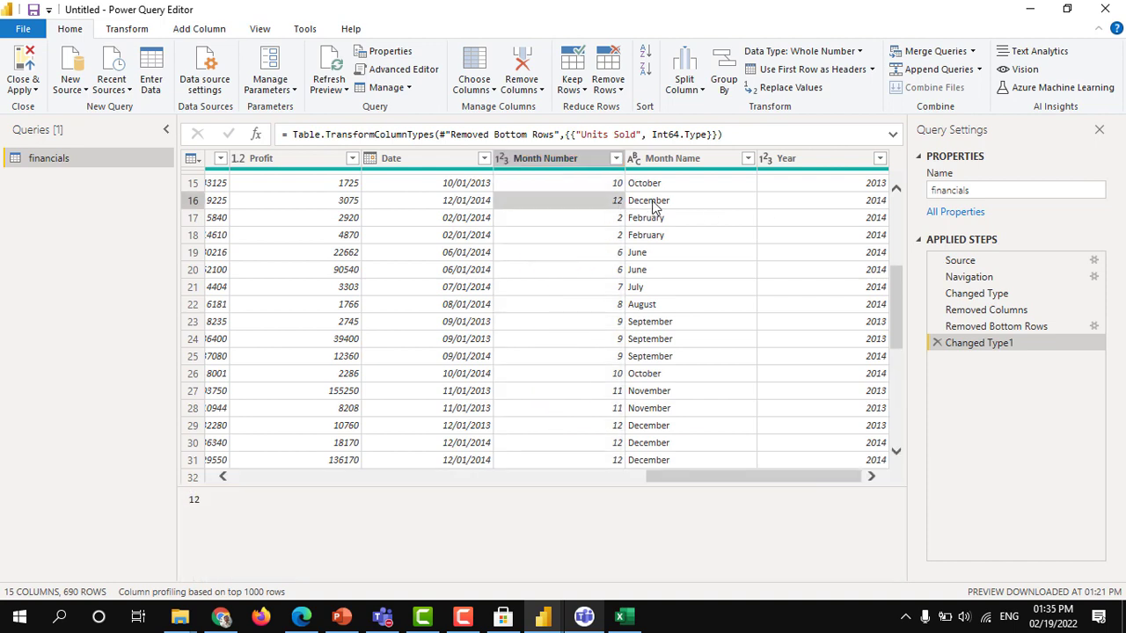
pyautogui.click(655, 202)
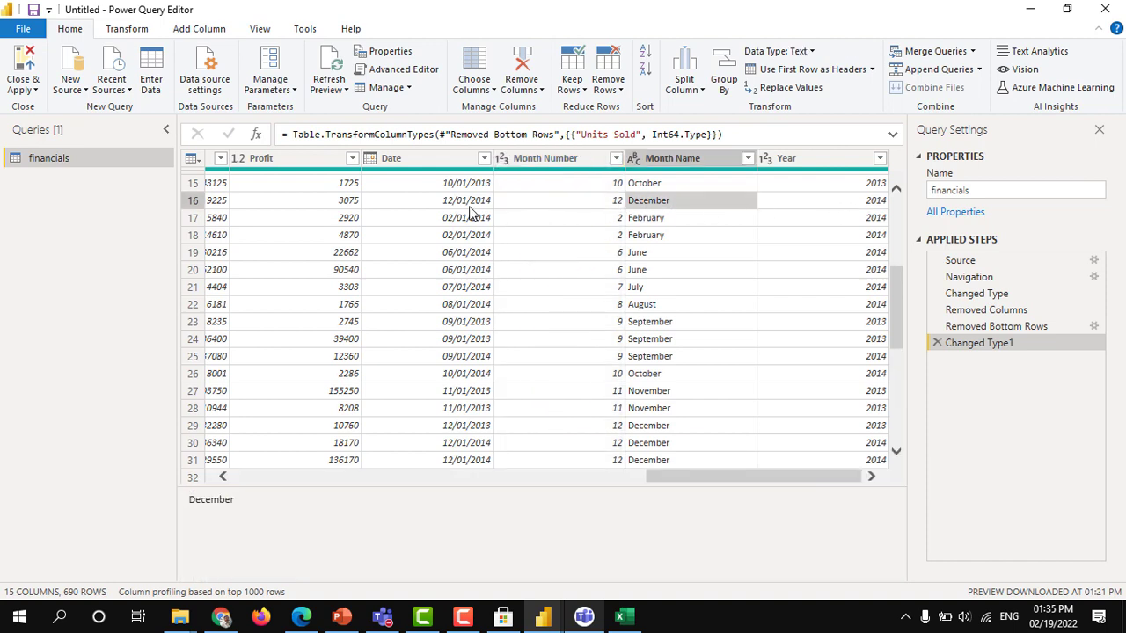
pyautogui.click(570, 160)
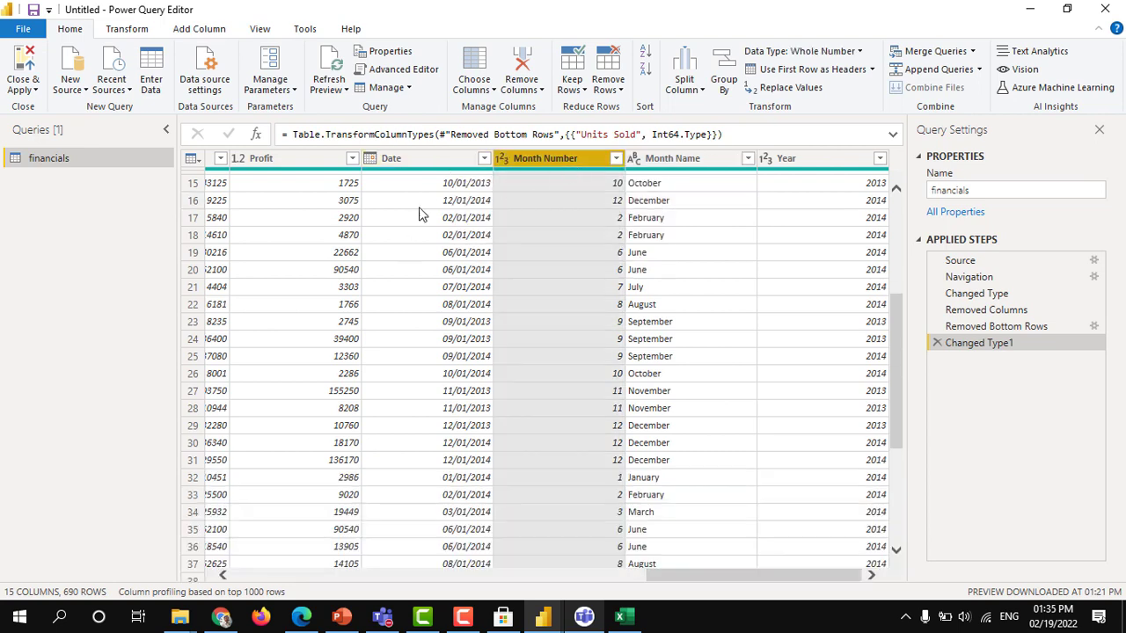
pyautogui.keyDown('shift'); pyautogui.click(799, 158); pyautogui.keyUp('shift')
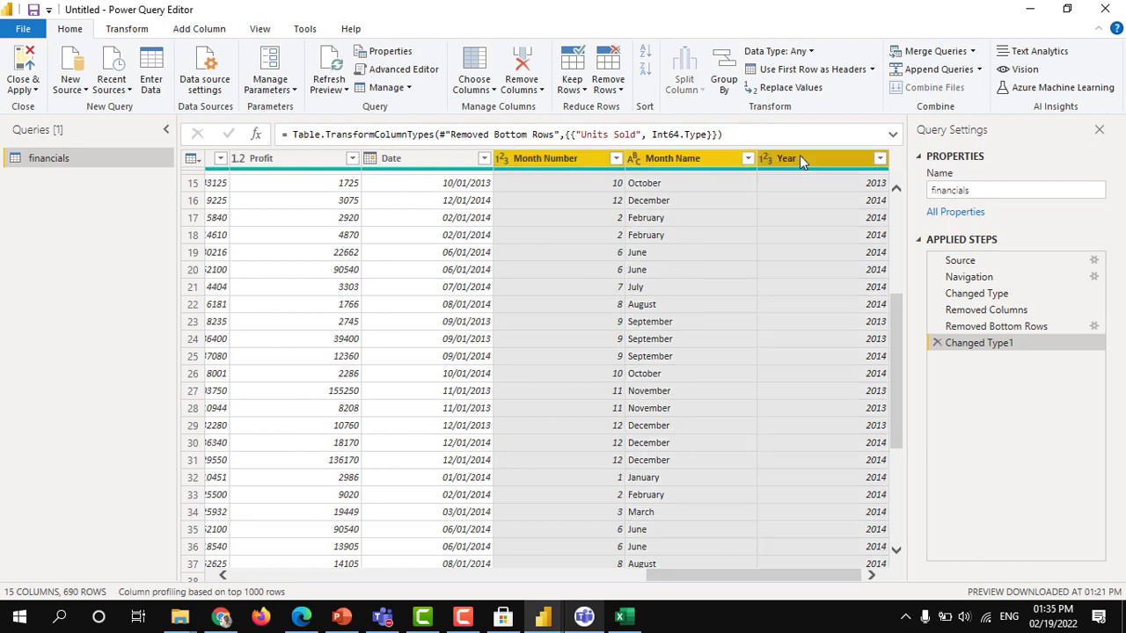
pyautogui.click(541, 92)
pyautogui.click(554, 109)
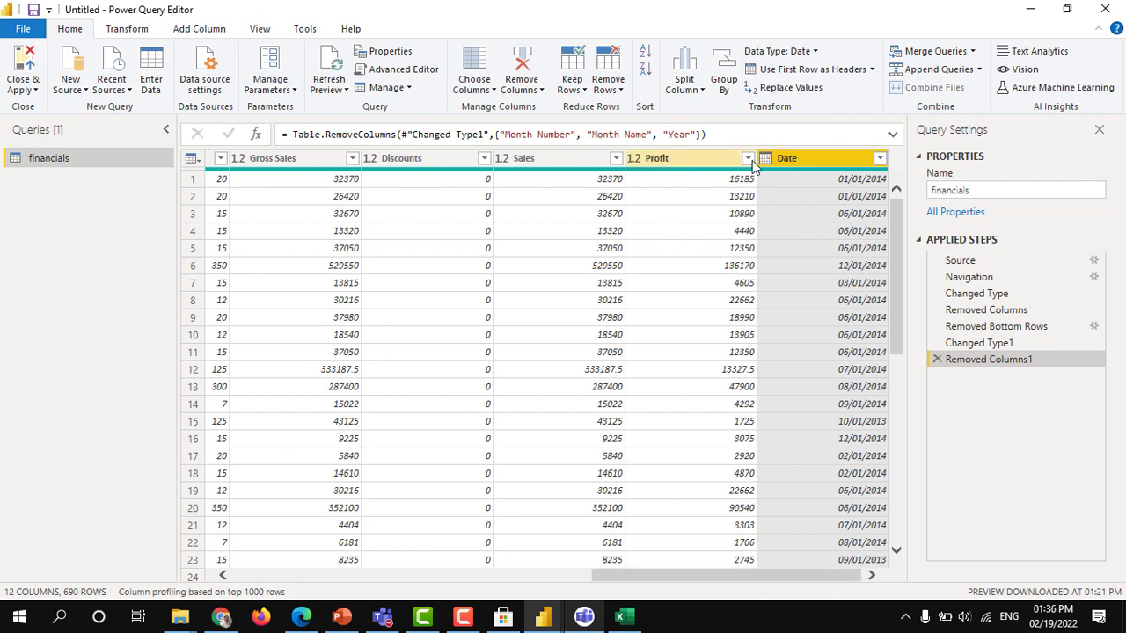
pyautogui.click(748, 158)
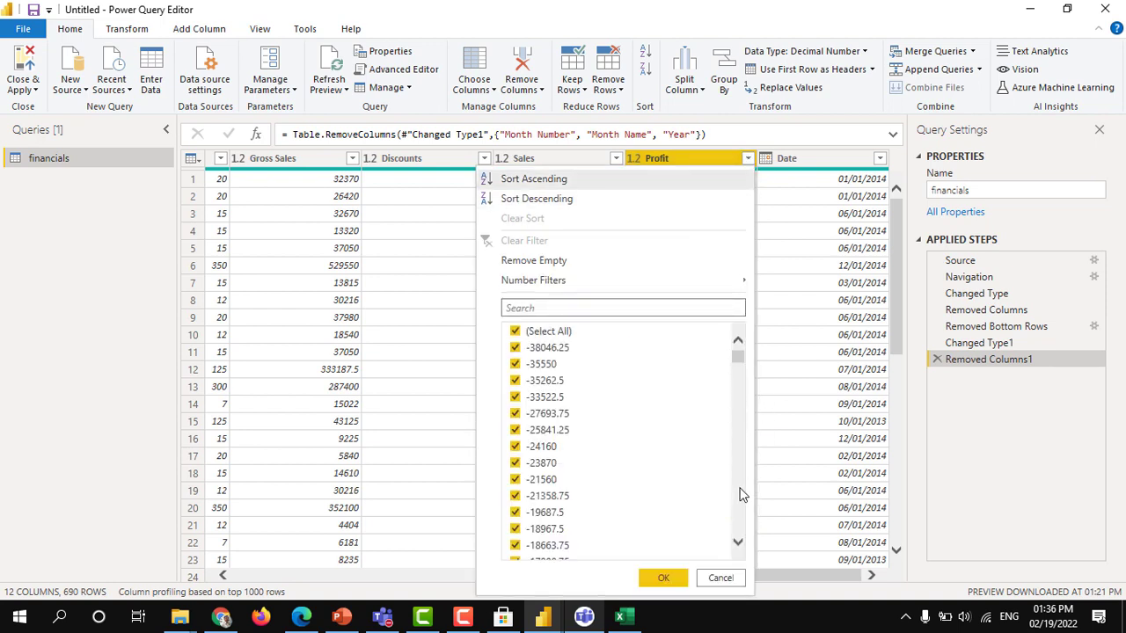
pyautogui.click(720, 578)
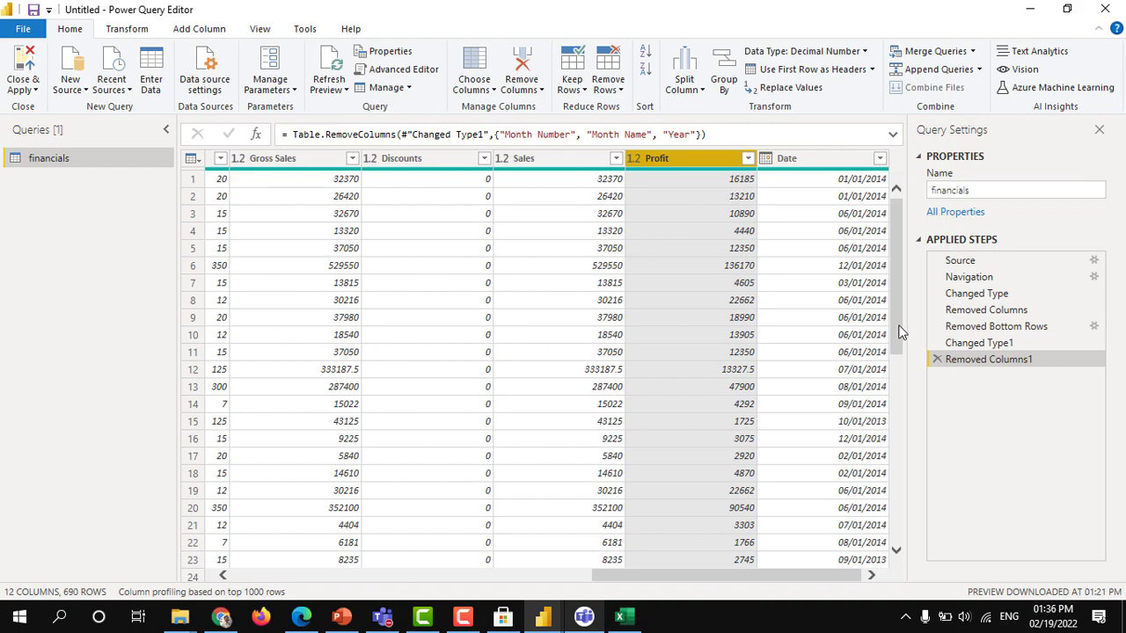
pyautogui.scroll(-9, 901, 396)
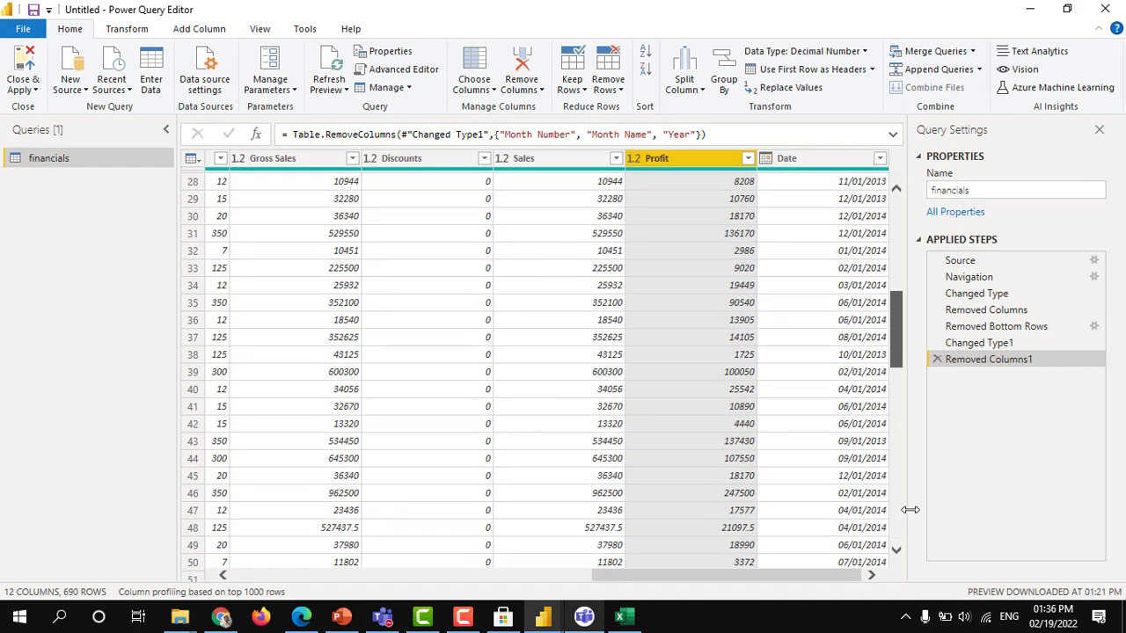
pyautogui.scroll(-8, 915, 501)
pyautogui.scroll(17, 910, 379)
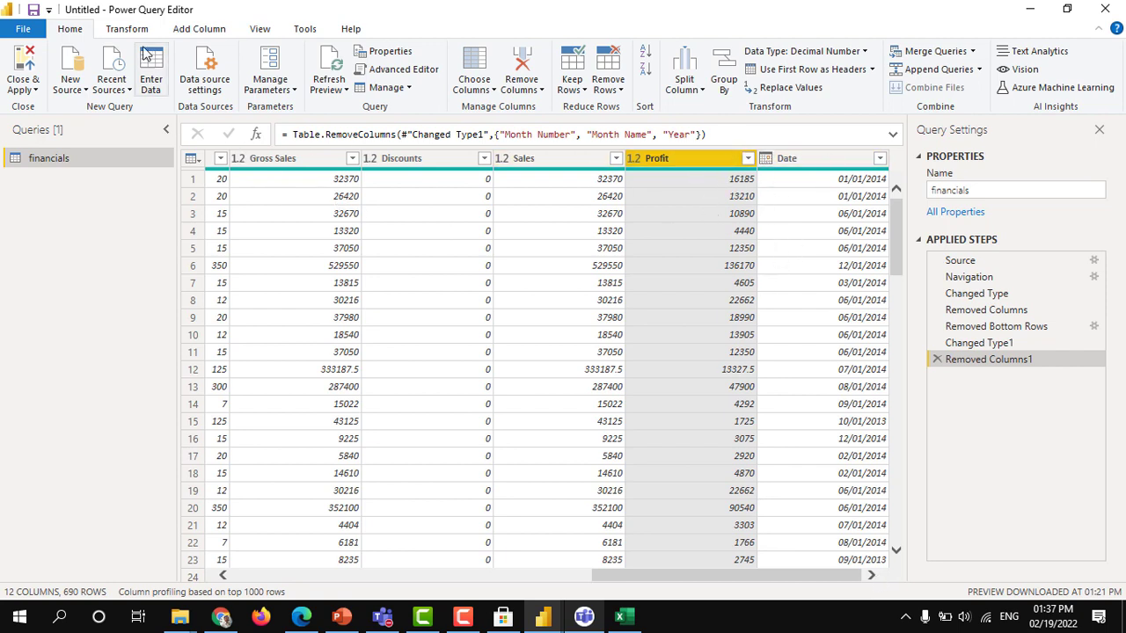
# Start a new custom column named Profit Buckets
pyautogui.click(207, 32)
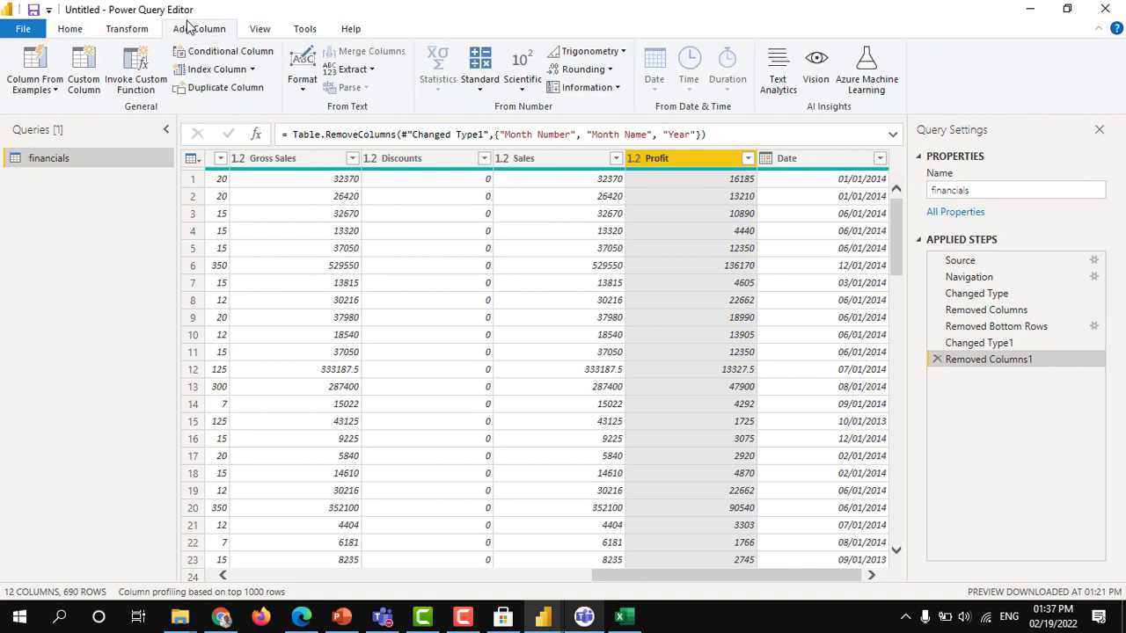
pyautogui.click(85, 78)
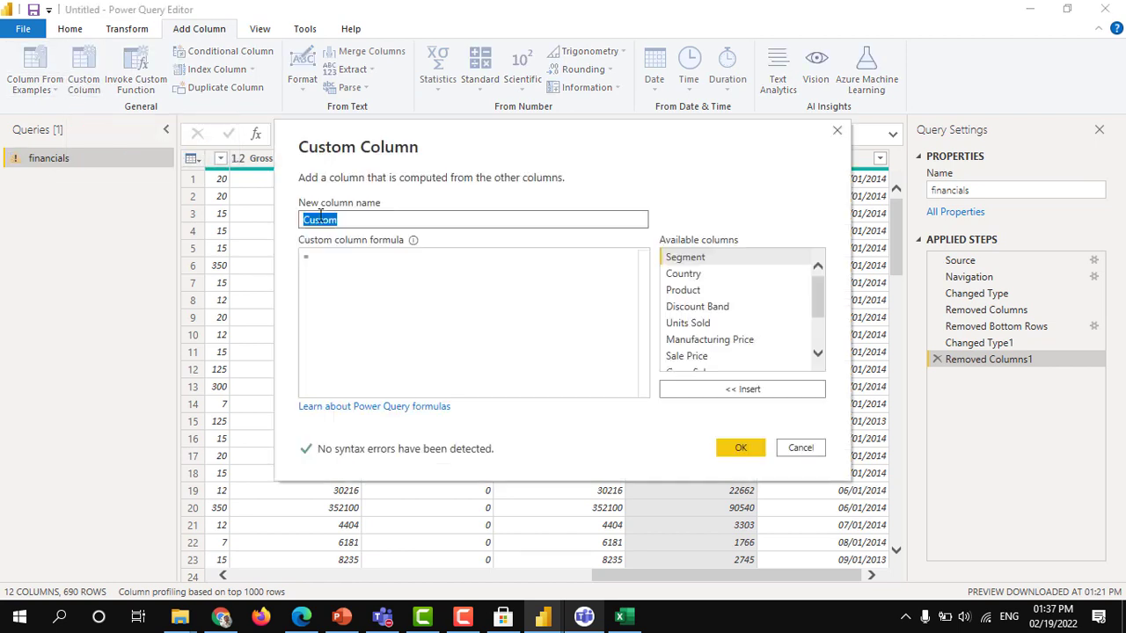
pyautogui.write('Profit Buckets')
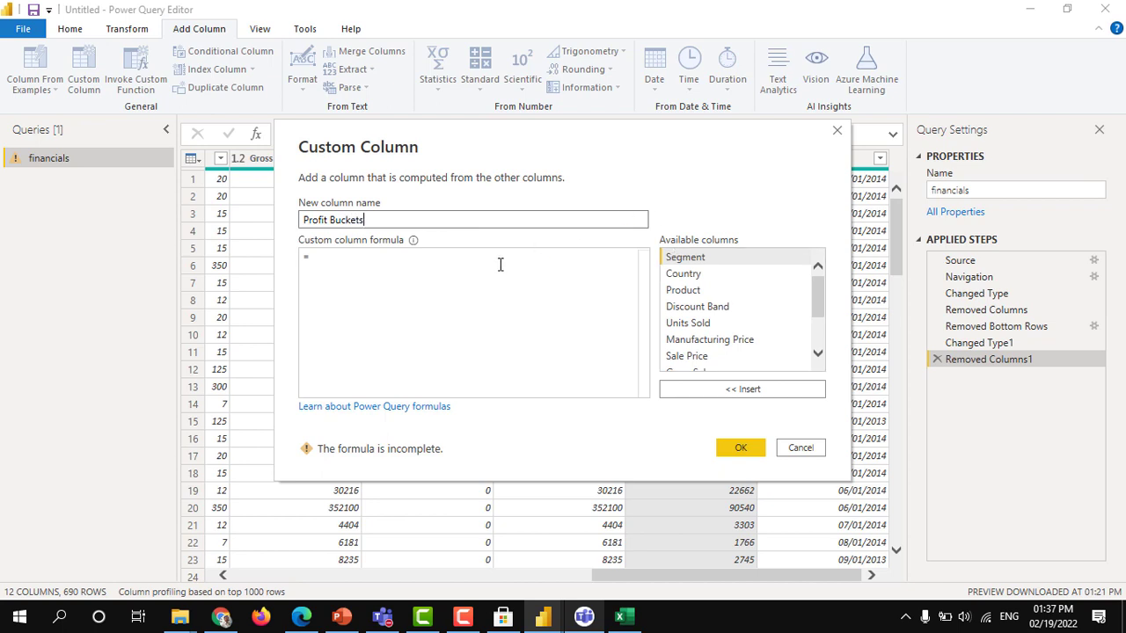
# Enter the formula if [Profit] <10000 then "Medium" else "High" and create the column
pyautogui.click(500, 261)
pyautogui.write('if')
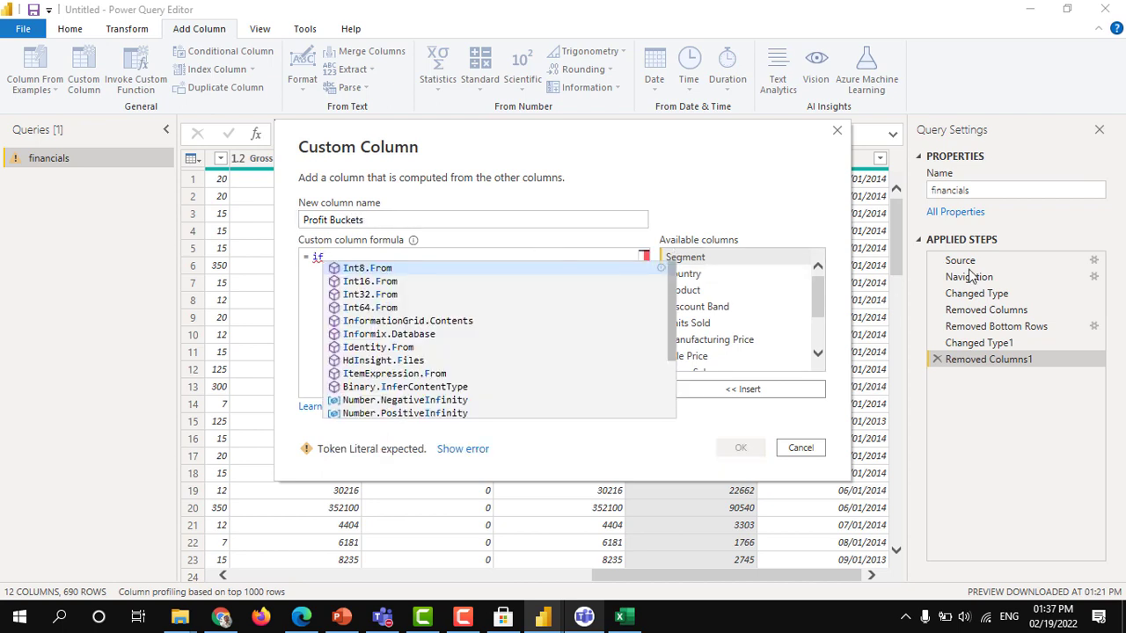
pyautogui.press('Escape')
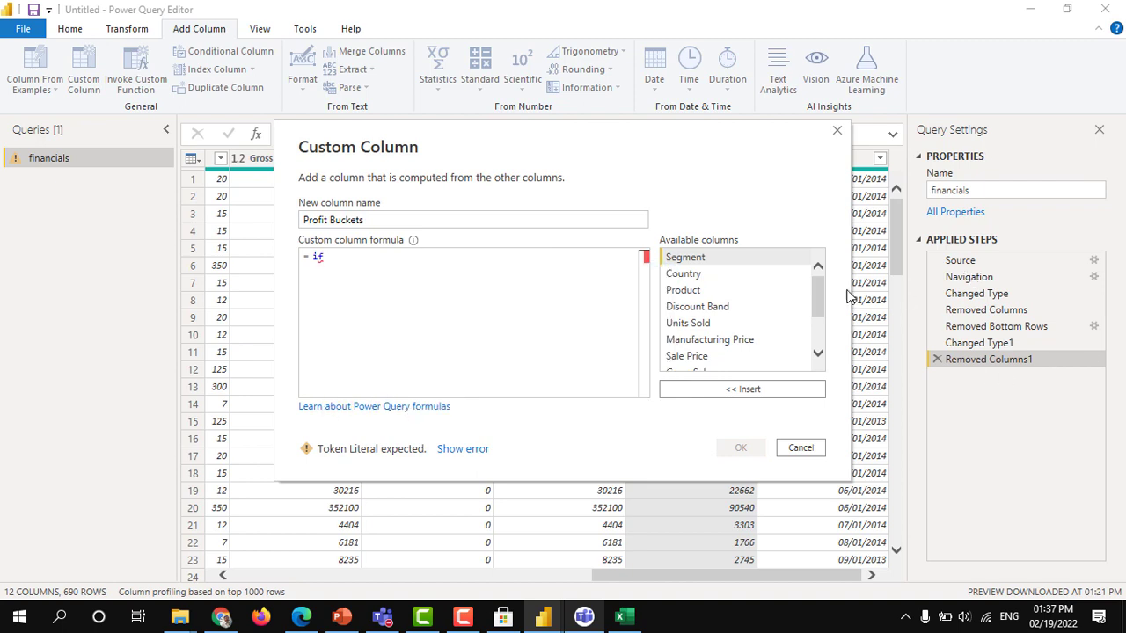
pyautogui.scroll(-2, 817, 353)
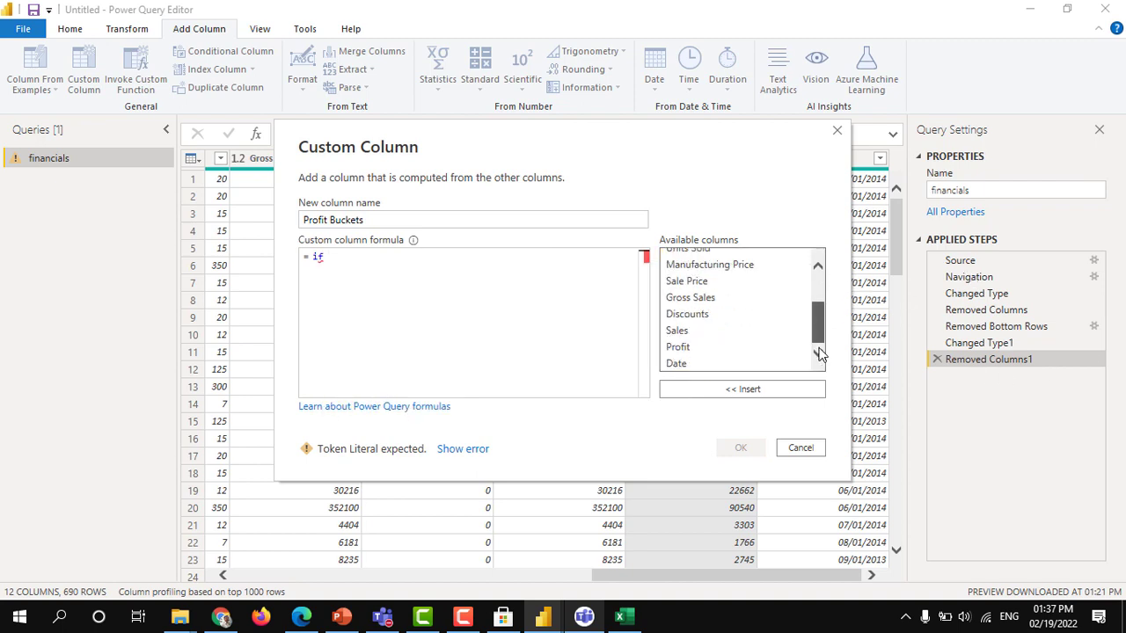
pyautogui.doubleClick(683, 346)
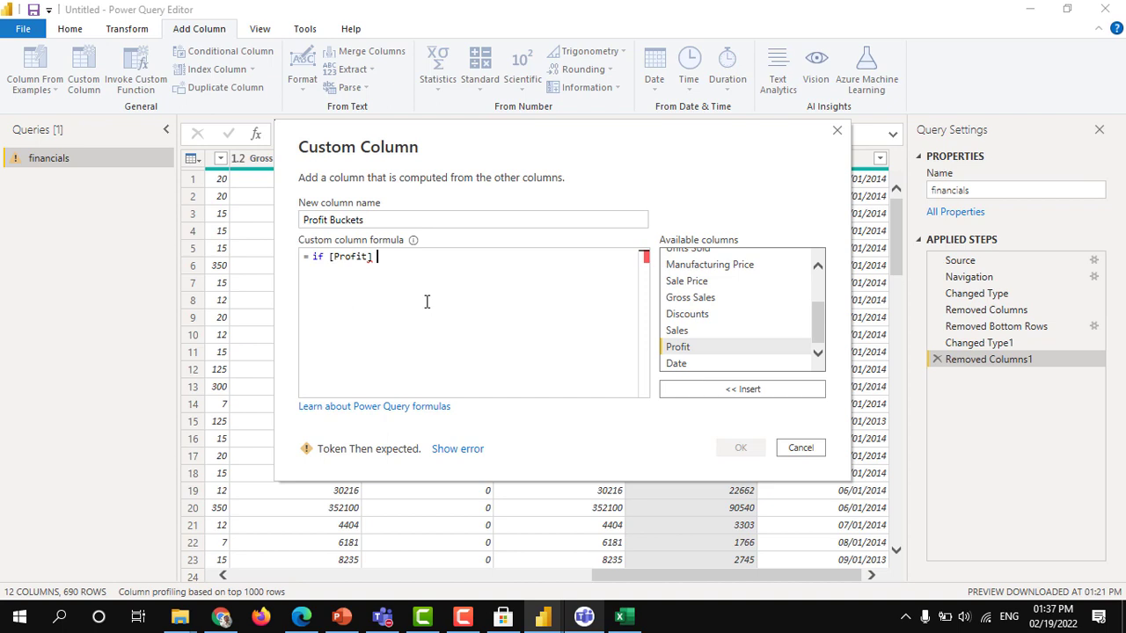
pyautogui.write('>')
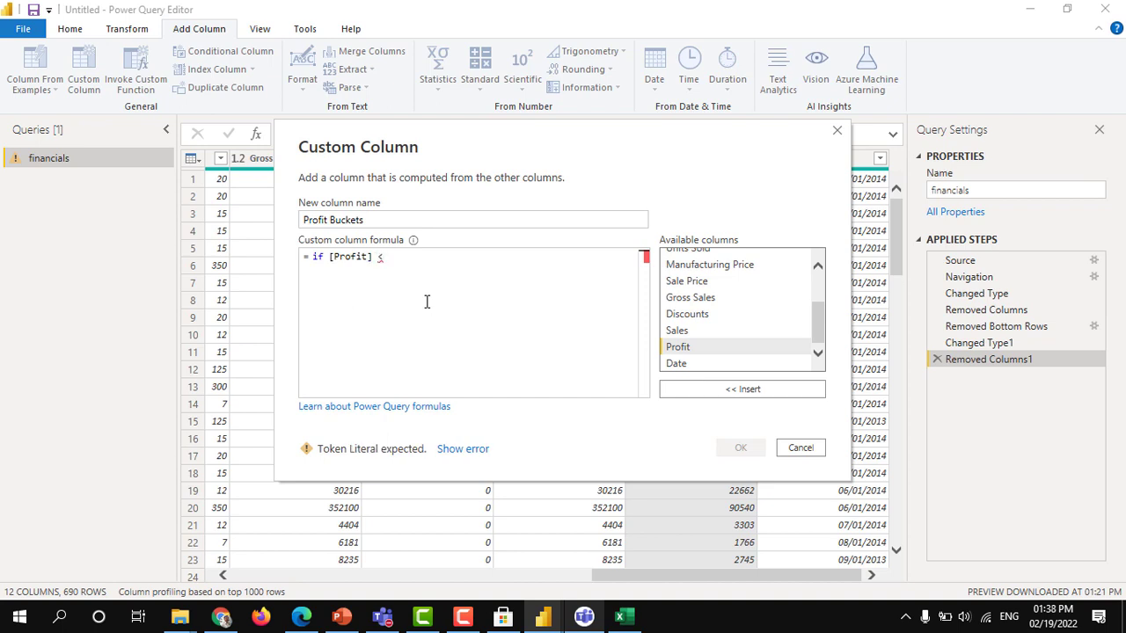
pyautogui.write('5000')
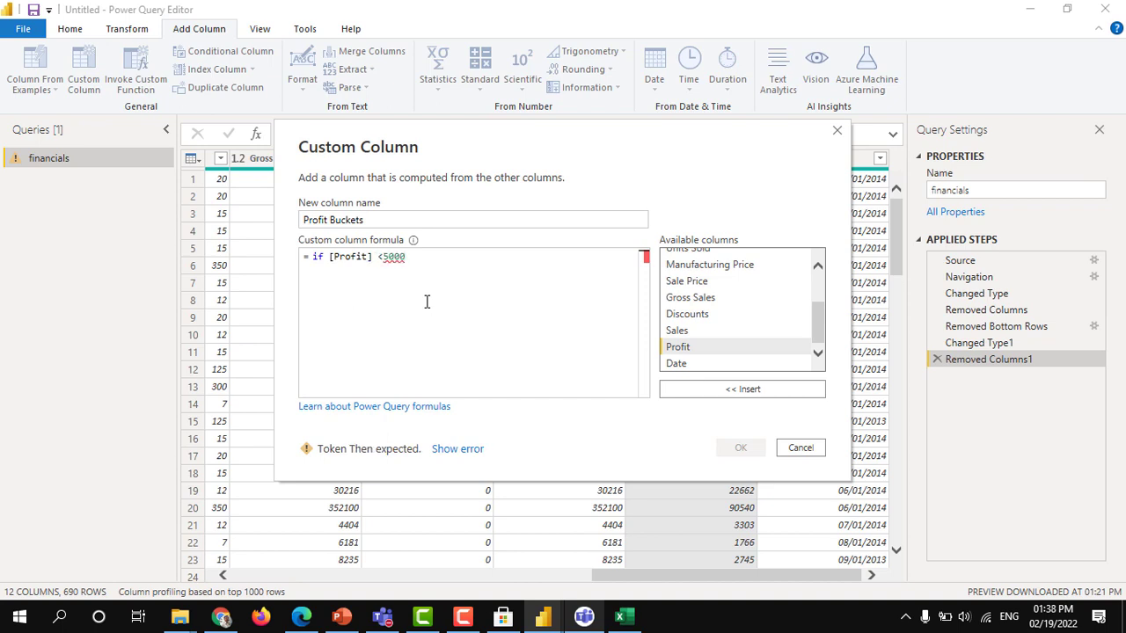
pyautogui.write(' then')
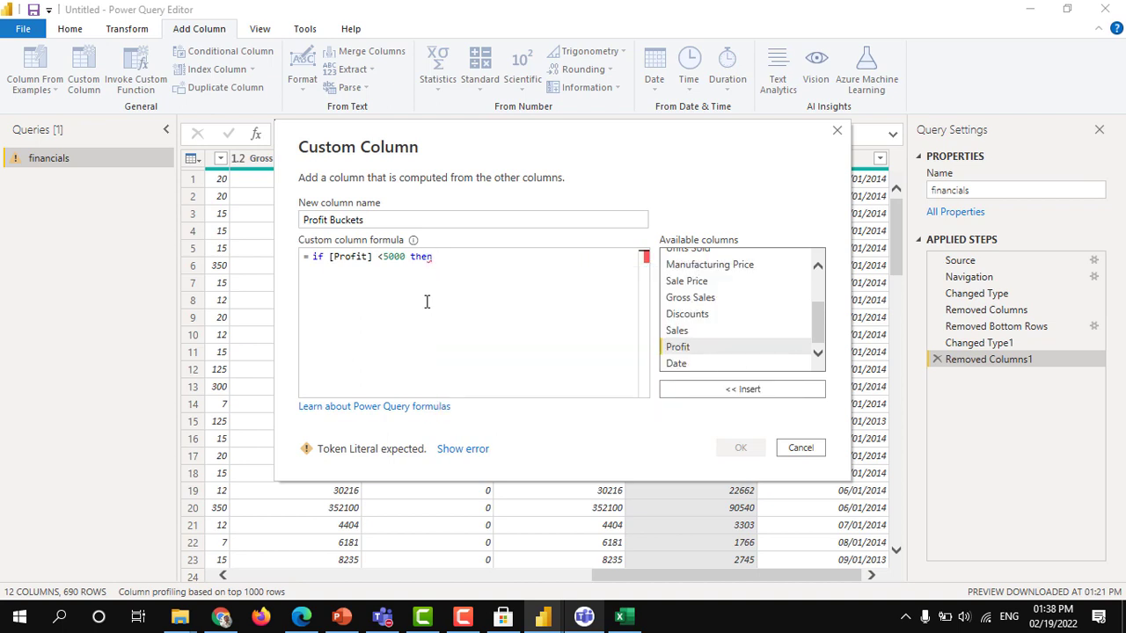
pyautogui.write(' ""')
pyautogui.write('Low')
pyautogui.press('Right')
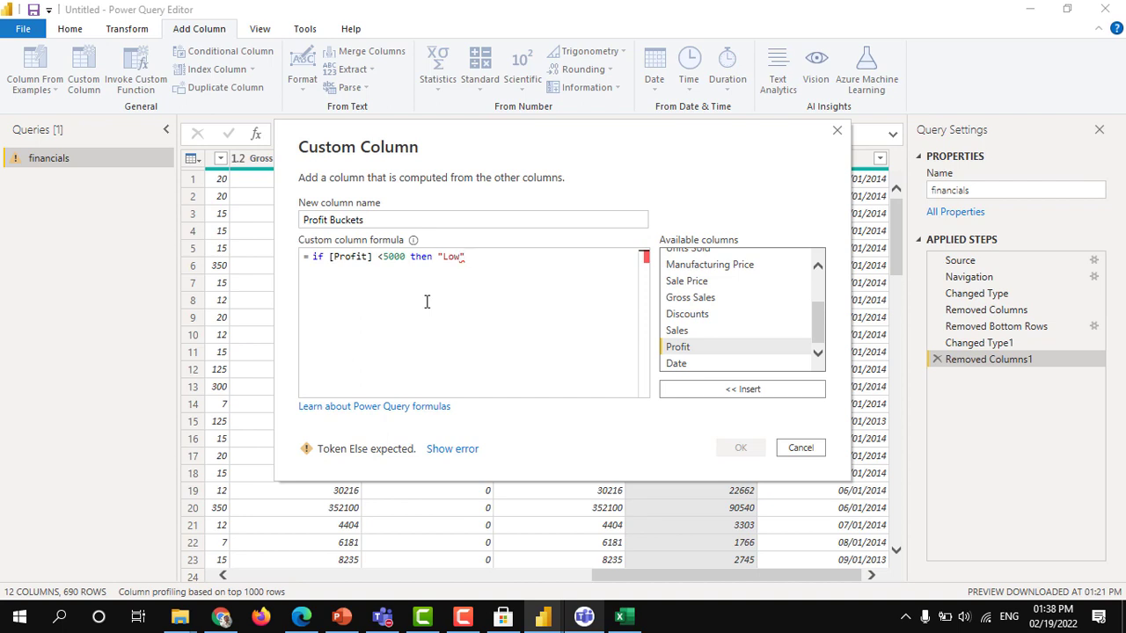
pyautogui.write('else')
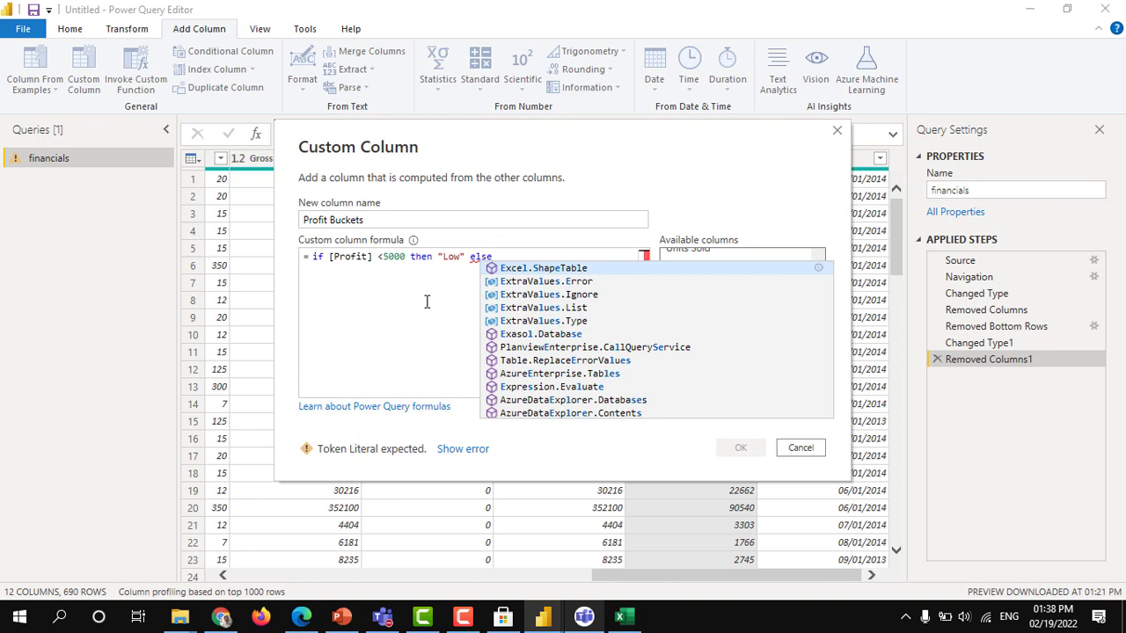
pyautogui.press('Escape')
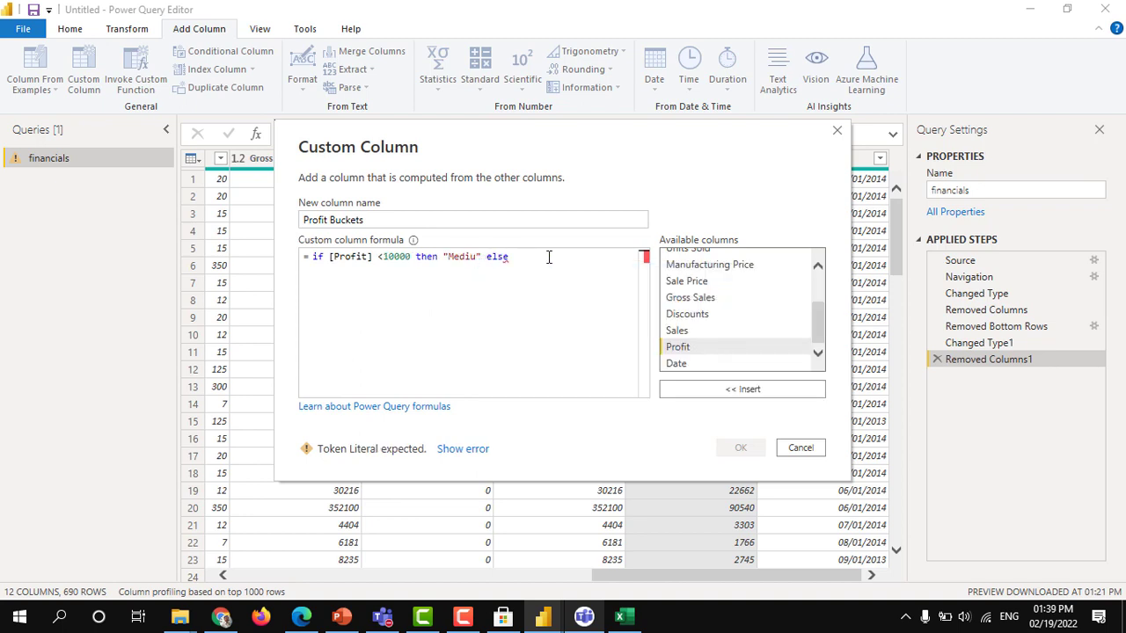
pyautogui.write('m')
pyautogui.click(548, 257)
pyautogui.write('"')
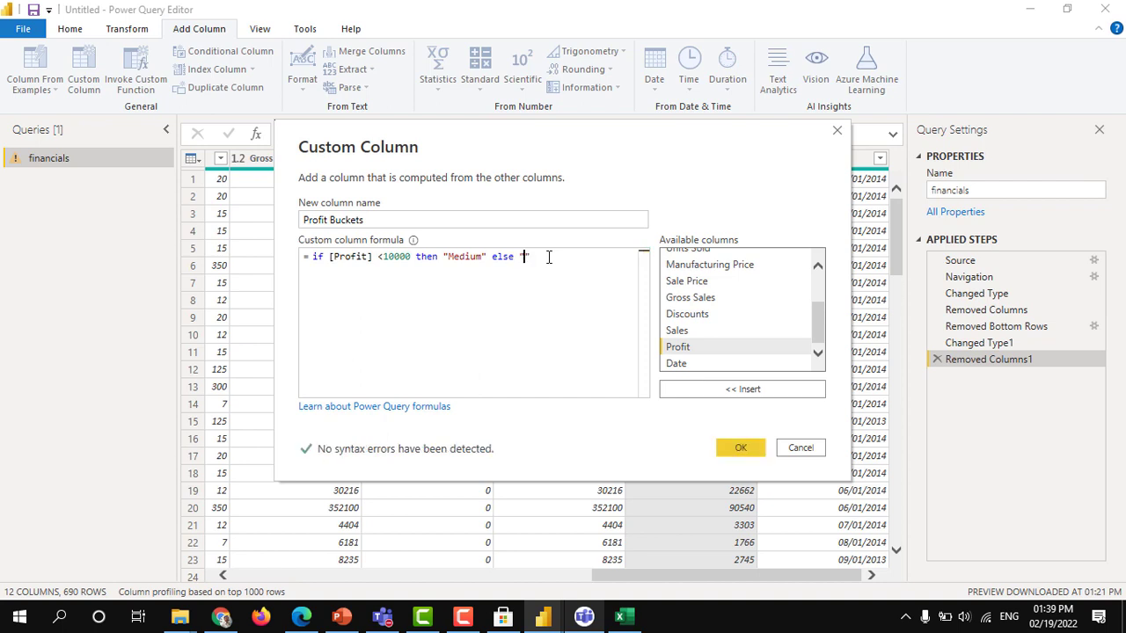
pyautogui.write('High')
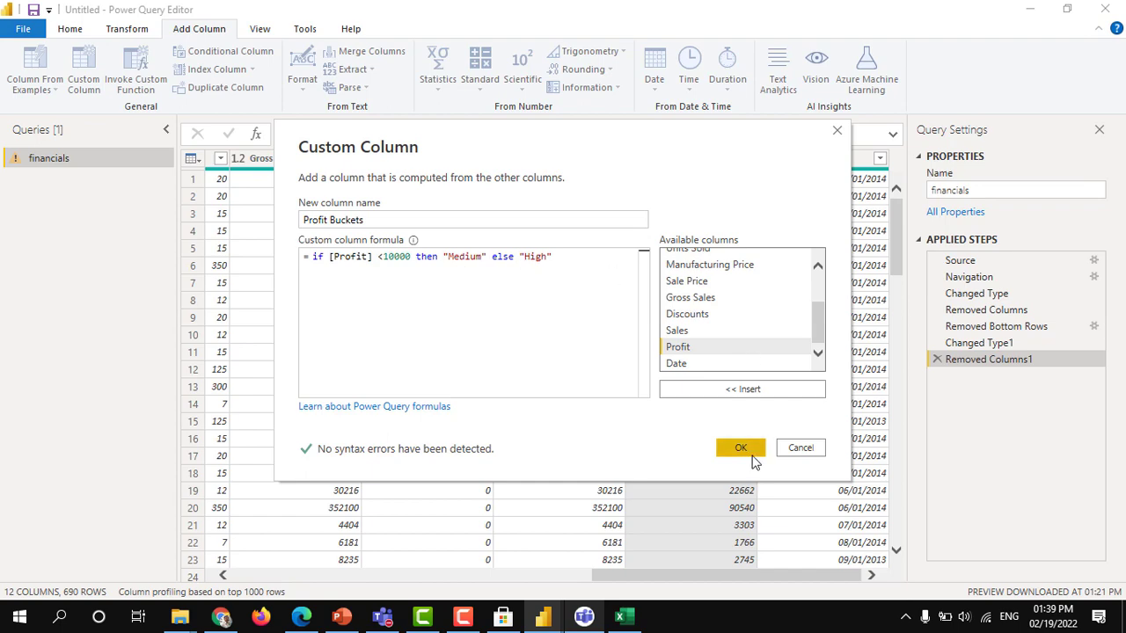
pyautogui.click(741, 447)
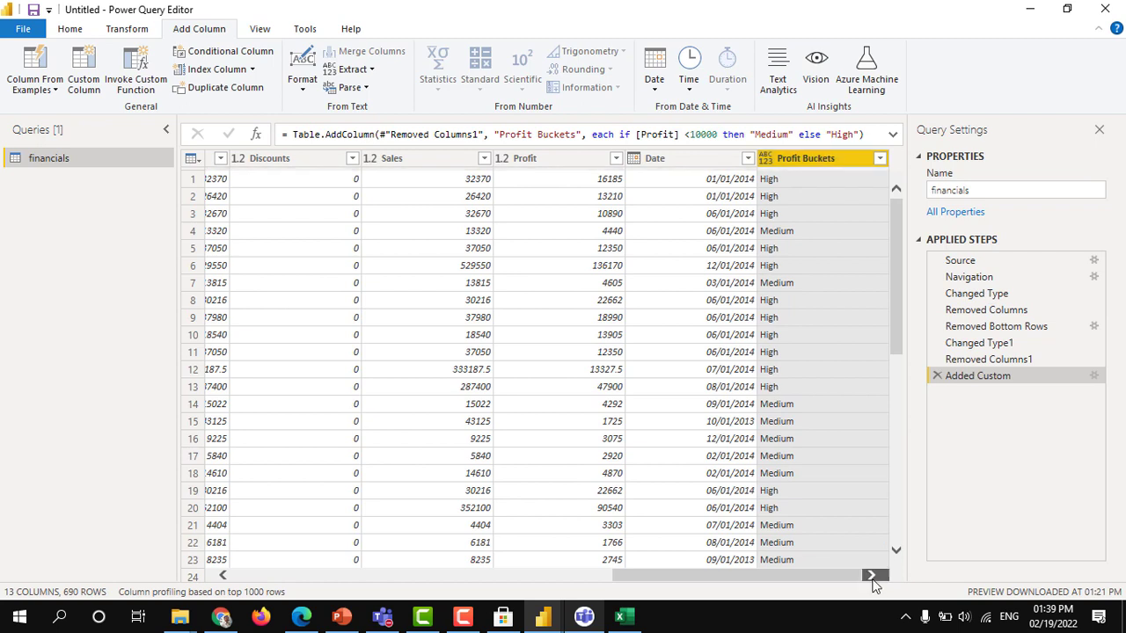
pyautogui.click(605, 232)
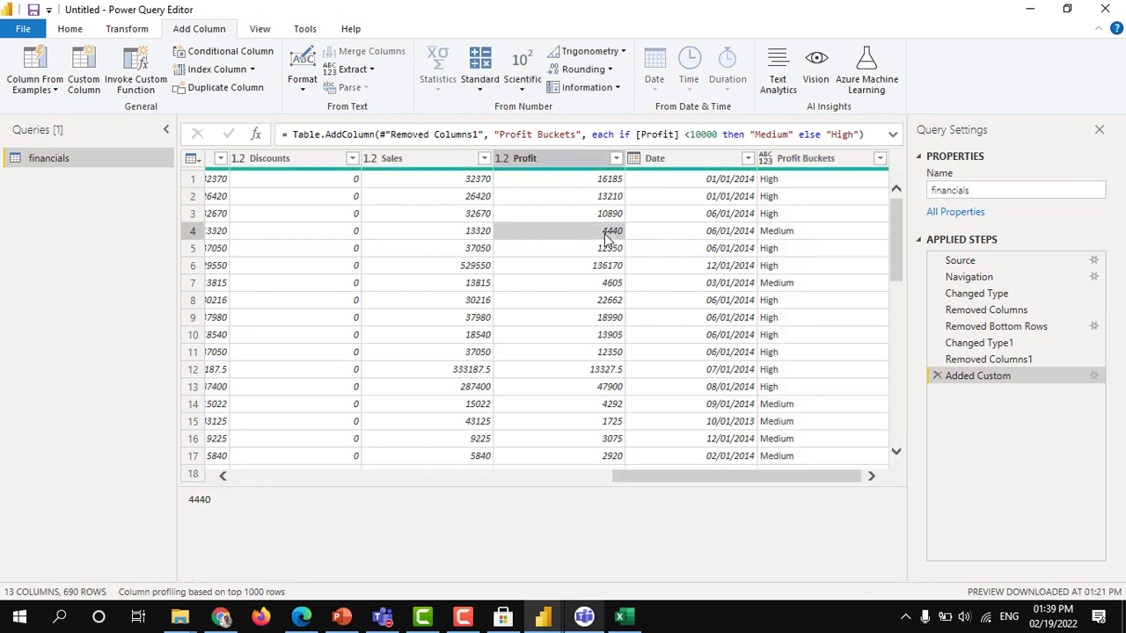
pyautogui.click(770, 233)
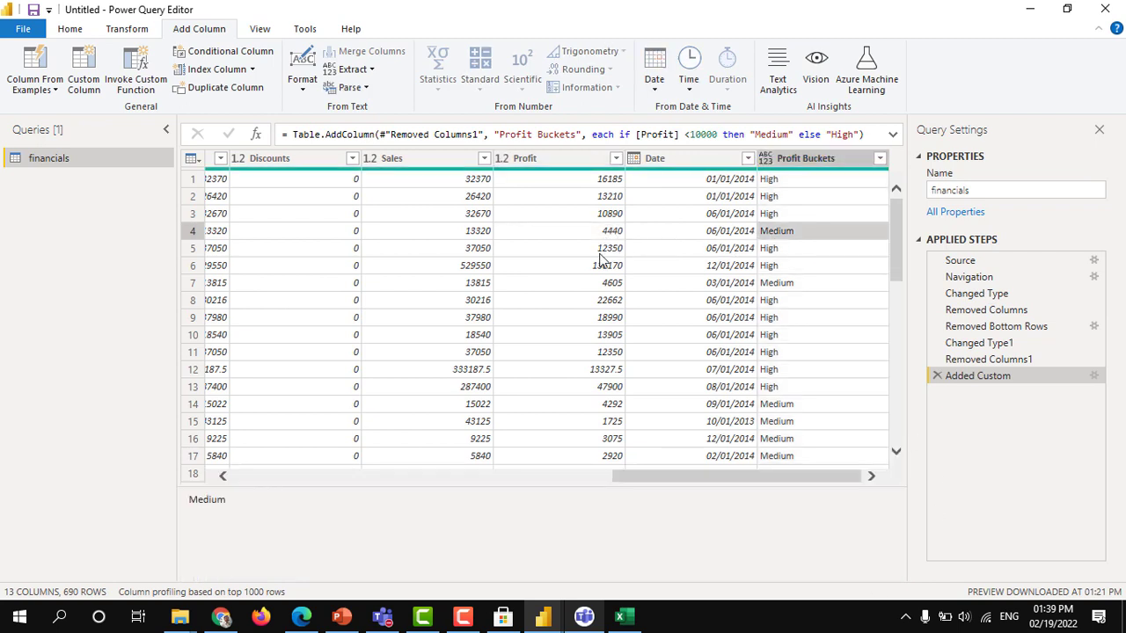
pyautogui.click(601, 247)
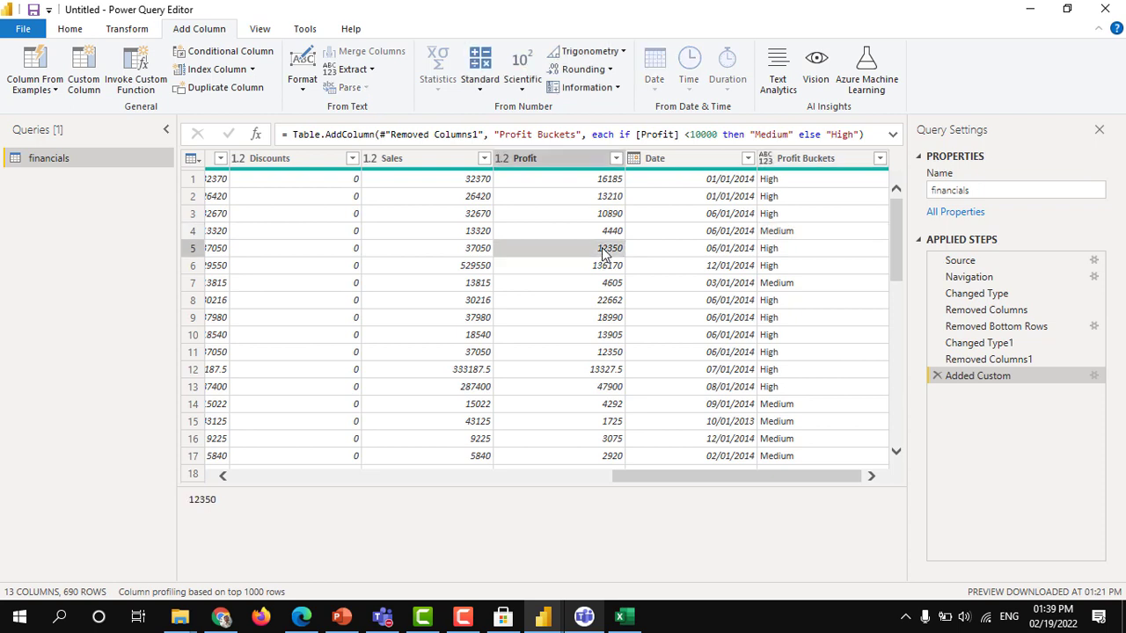
pyautogui.click(781, 251)
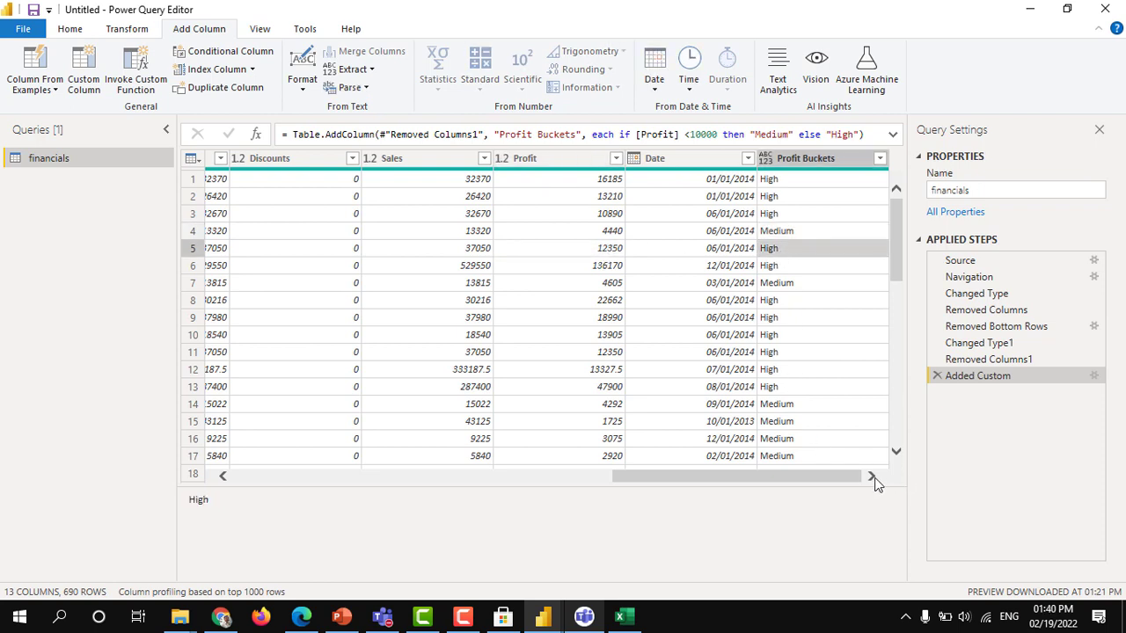
pyautogui.click(768, 162)
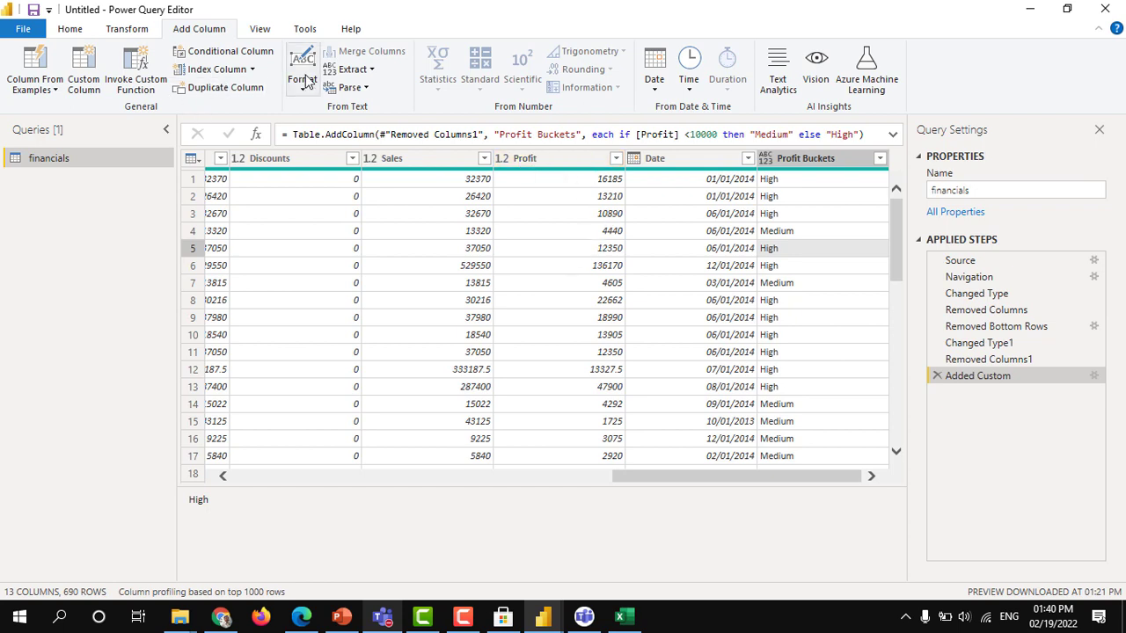
# Start a conditional column and replace its default name with Profit Buckets_1
pyautogui.click(236, 53)
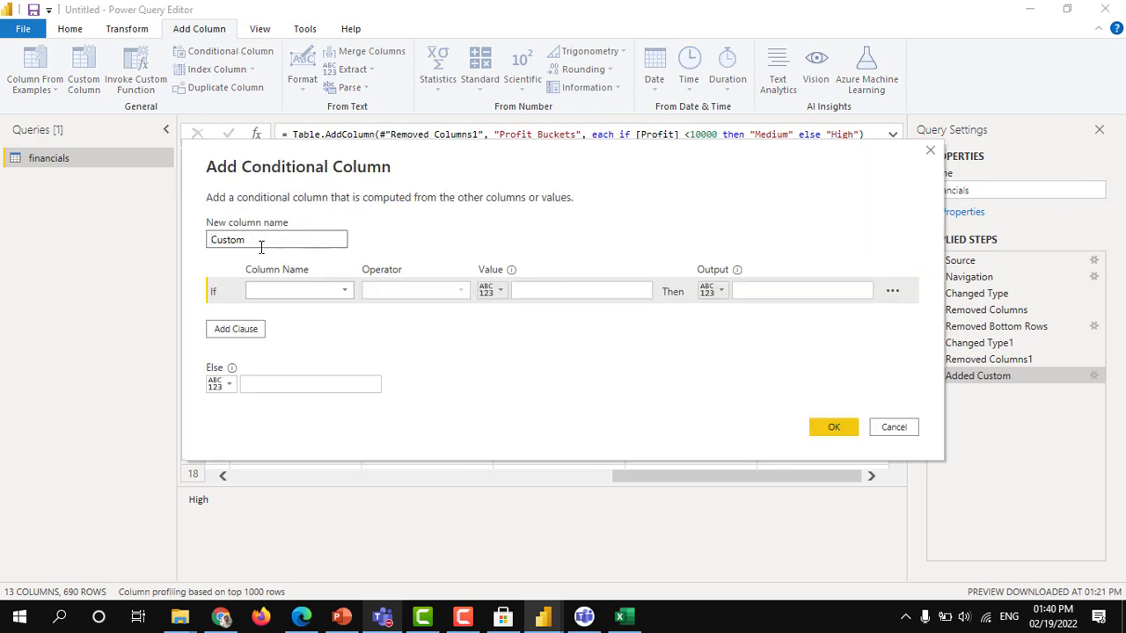
pyautogui.moveTo(258, 243); pyautogui.dragTo(174, 242)
pyautogui.write('Profit Buckets_1')
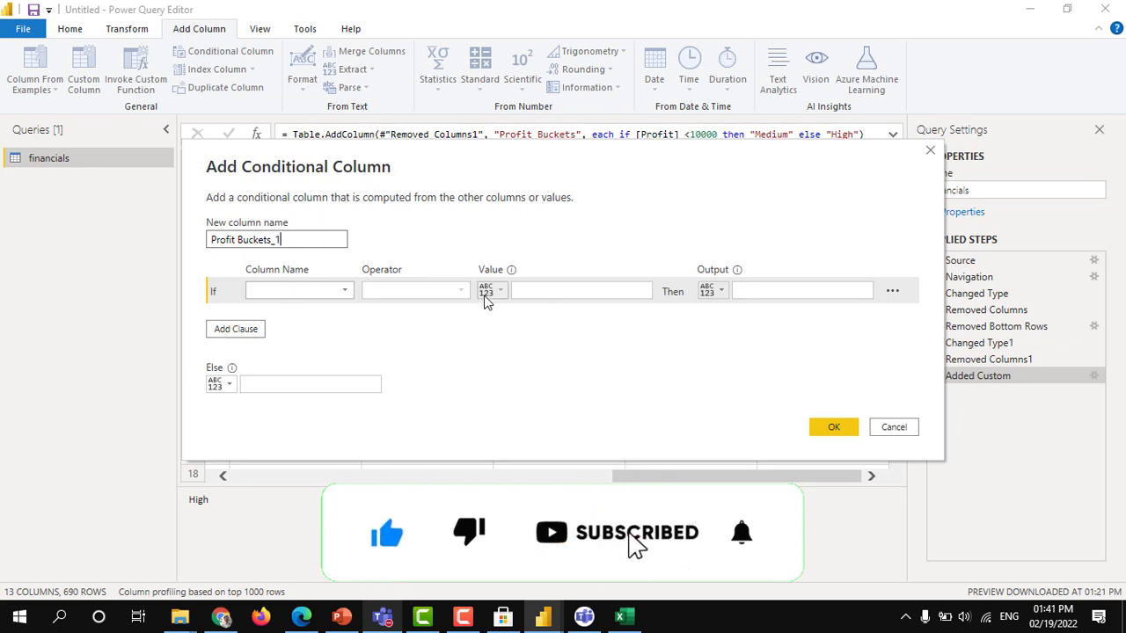
# Set the first rule: Profit is less than 5000 returns Low
pyautogui.click(334, 291)
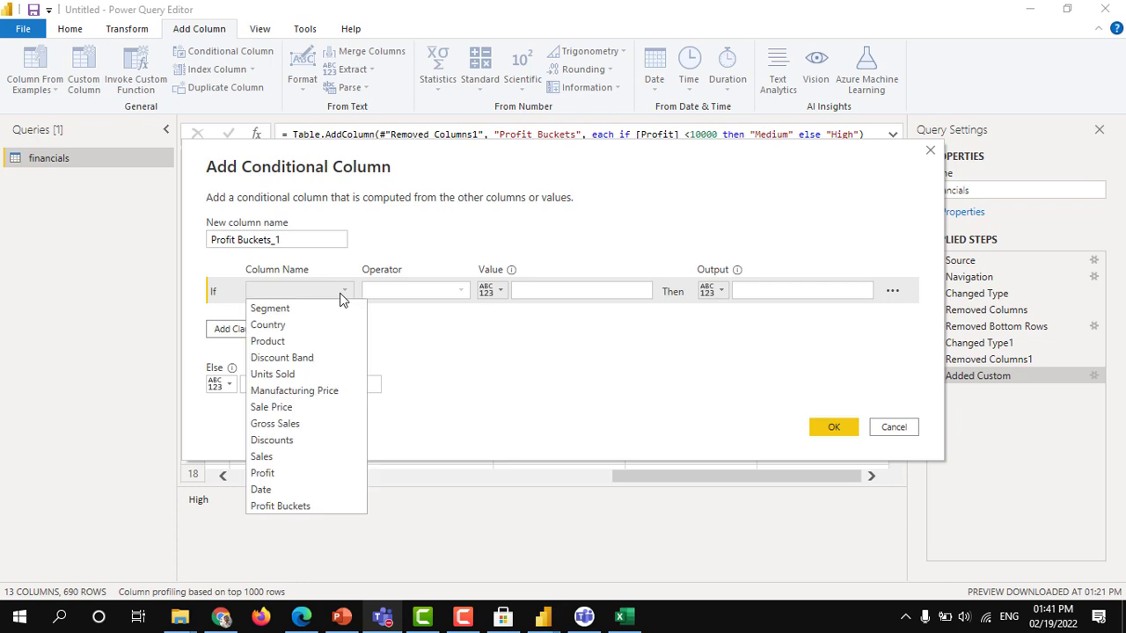
pyautogui.click(285, 475)
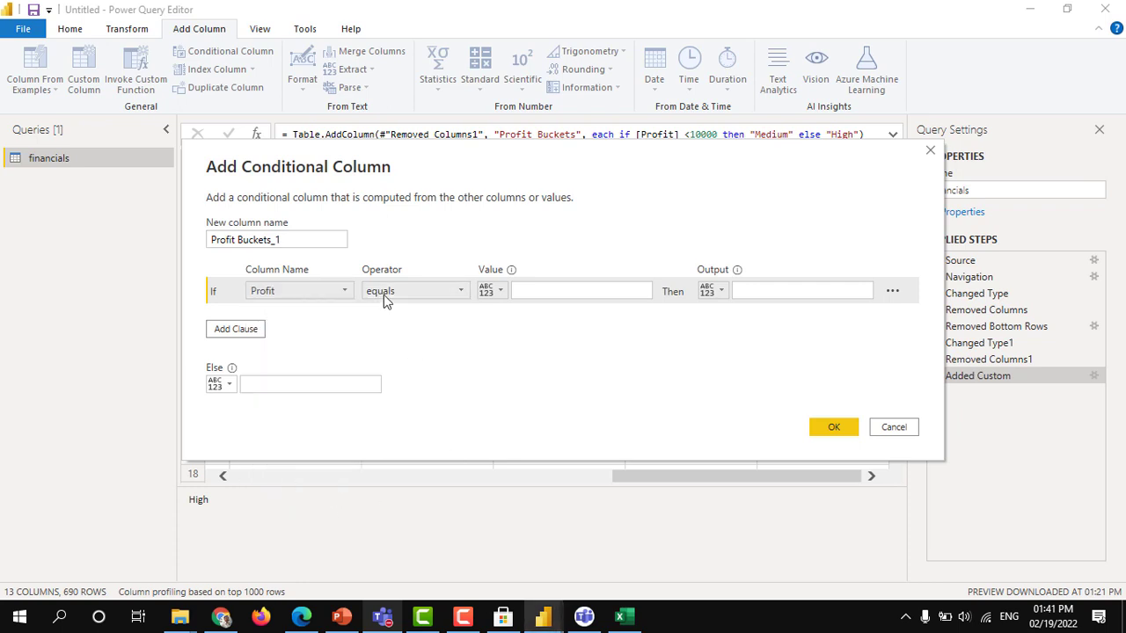
pyautogui.click(455, 294)
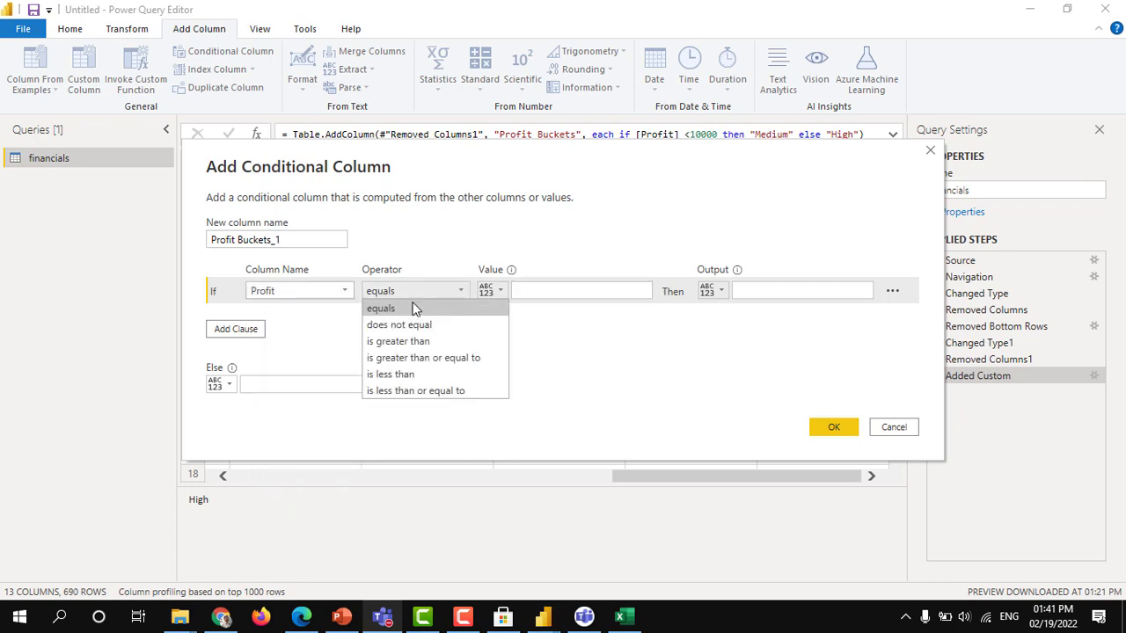
pyautogui.click(400, 374)
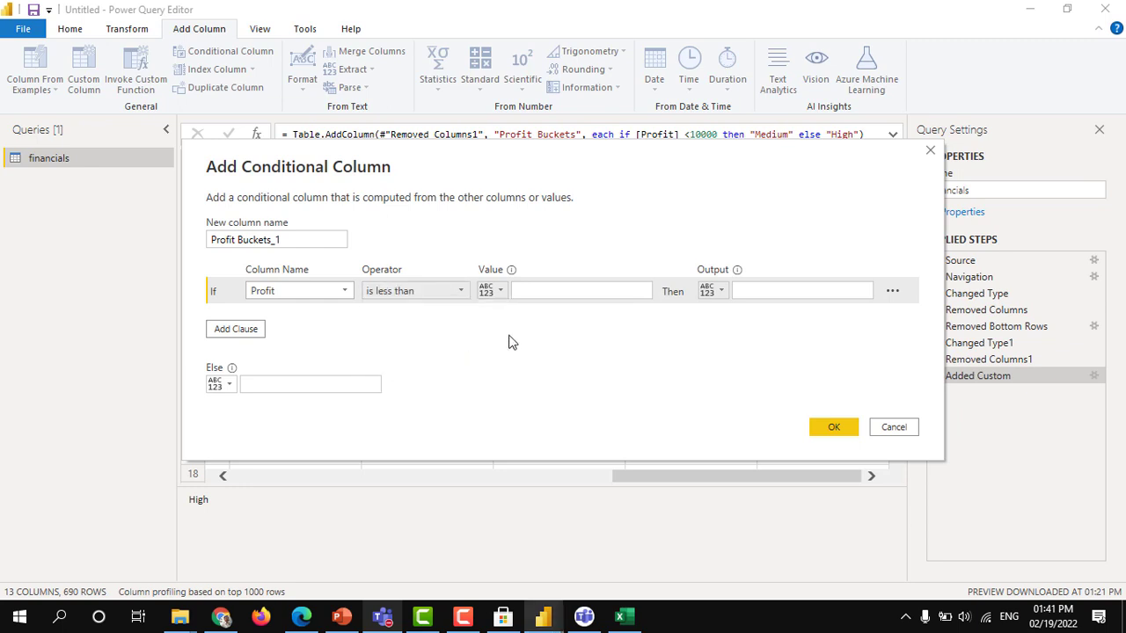
pyautogui.click(498, 293)
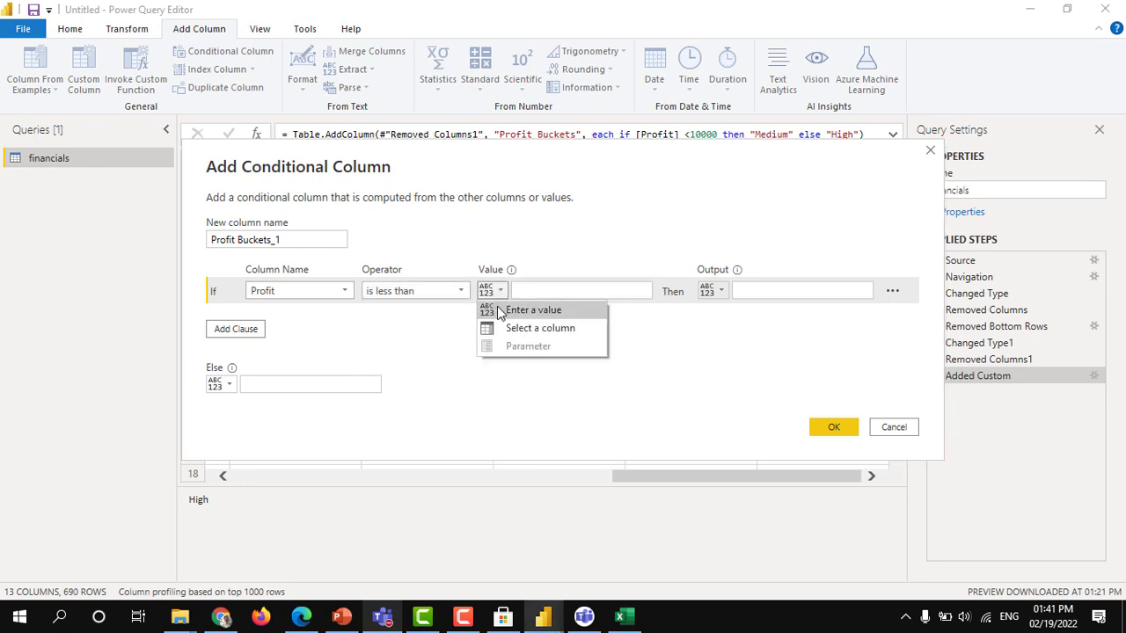
pyautogui.click(520, 314)
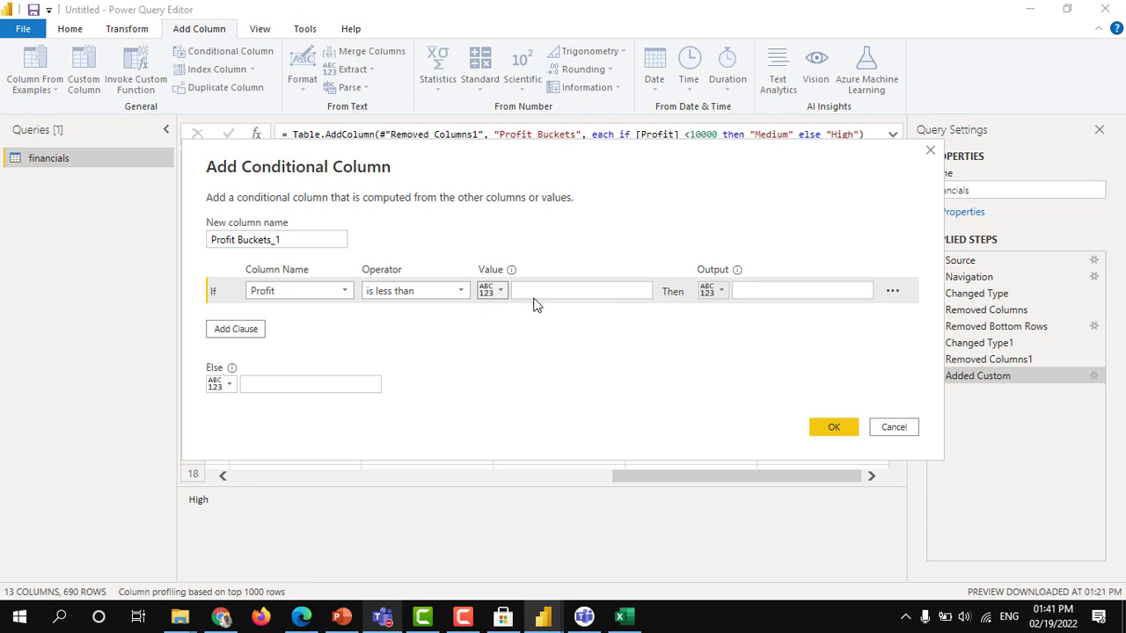
pyautogui.click(838, 293)
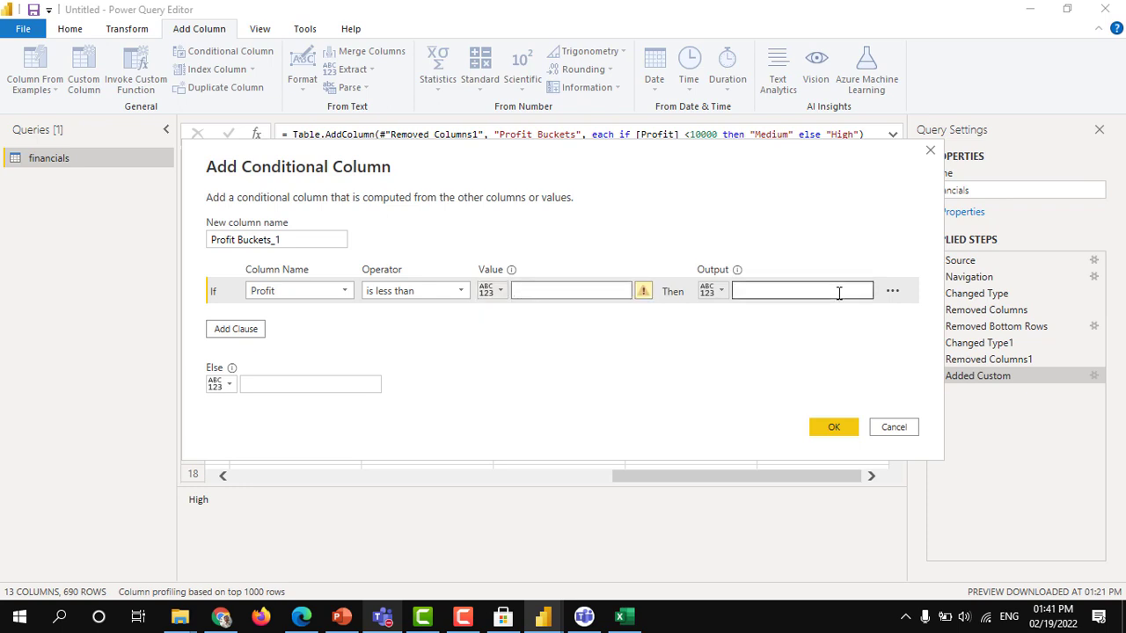
pyautogui.click(528, 283)
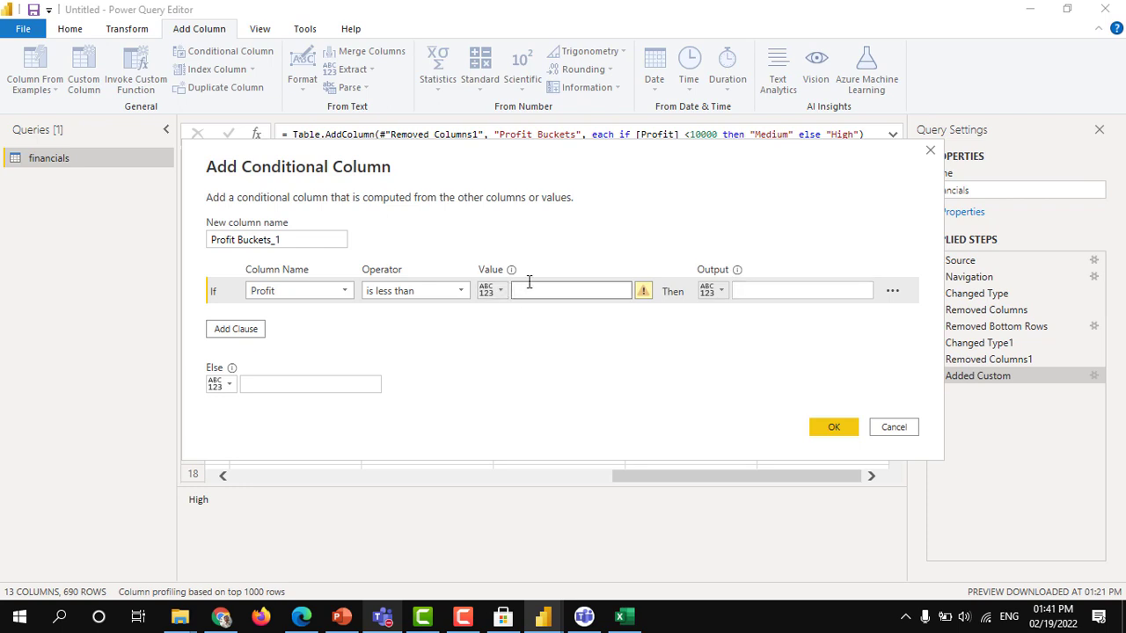
pyautogui.write('5000')
pyautogui.click(769, 289)
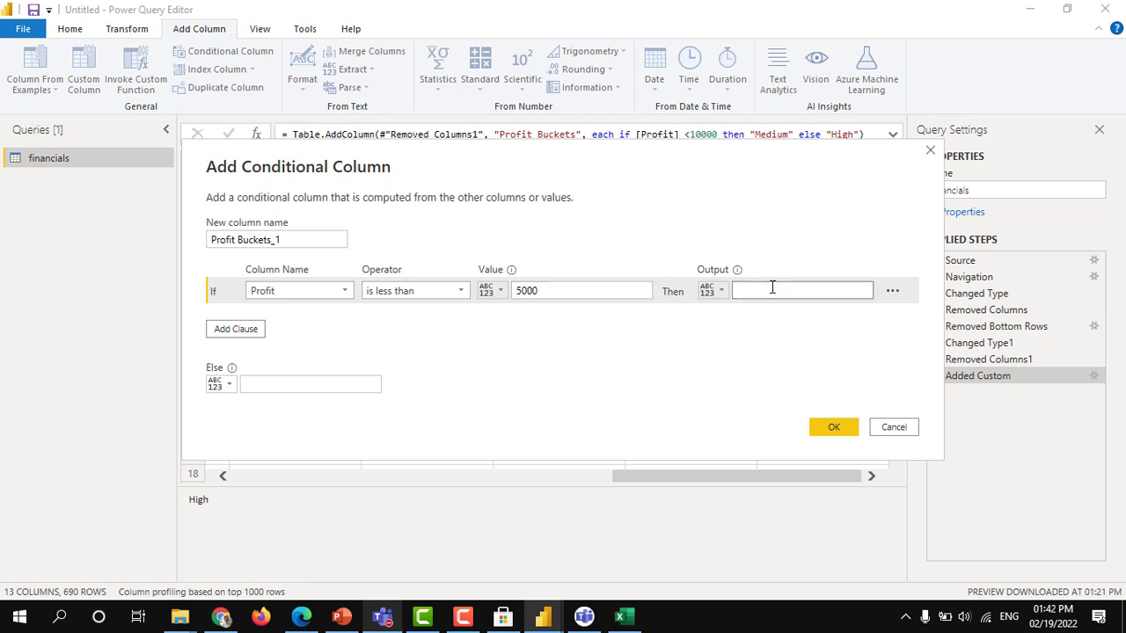
pyautogui.write('Low')
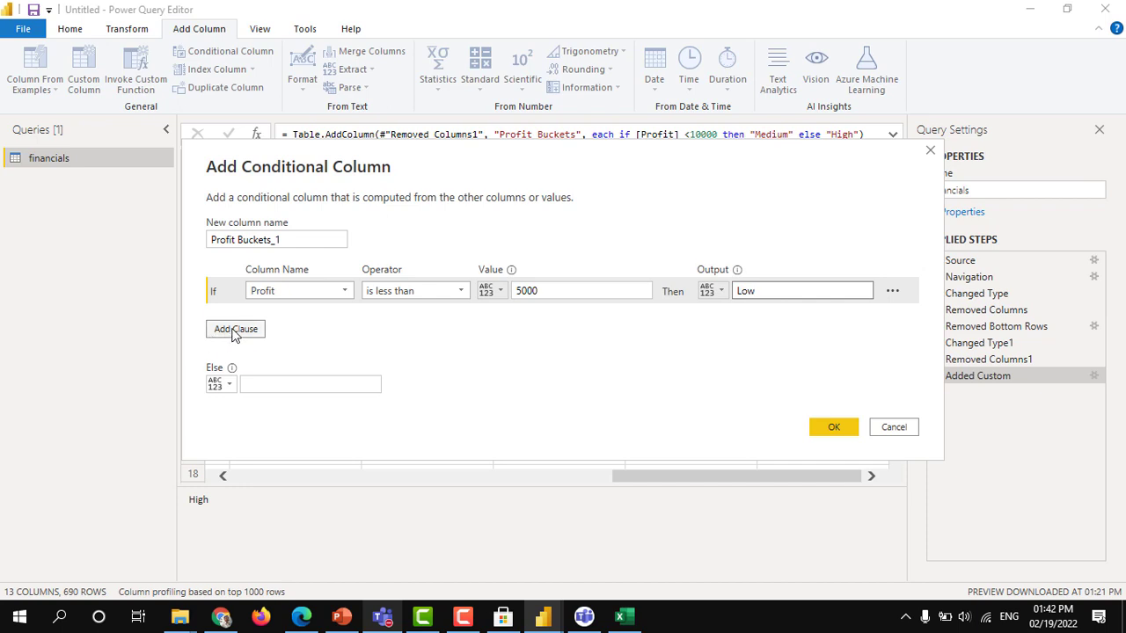
# Add an Else If rule giving Medium when Profit is less than 10000, with High otherwise
pyautogui.click(230, 330)
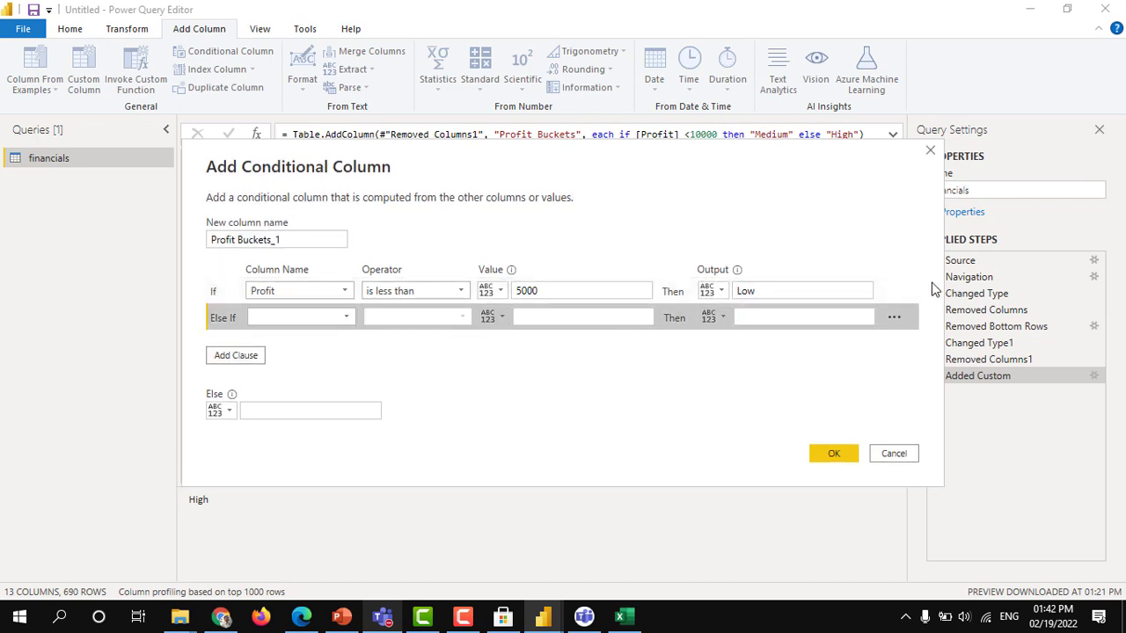
pyautogui.click(282, 319)
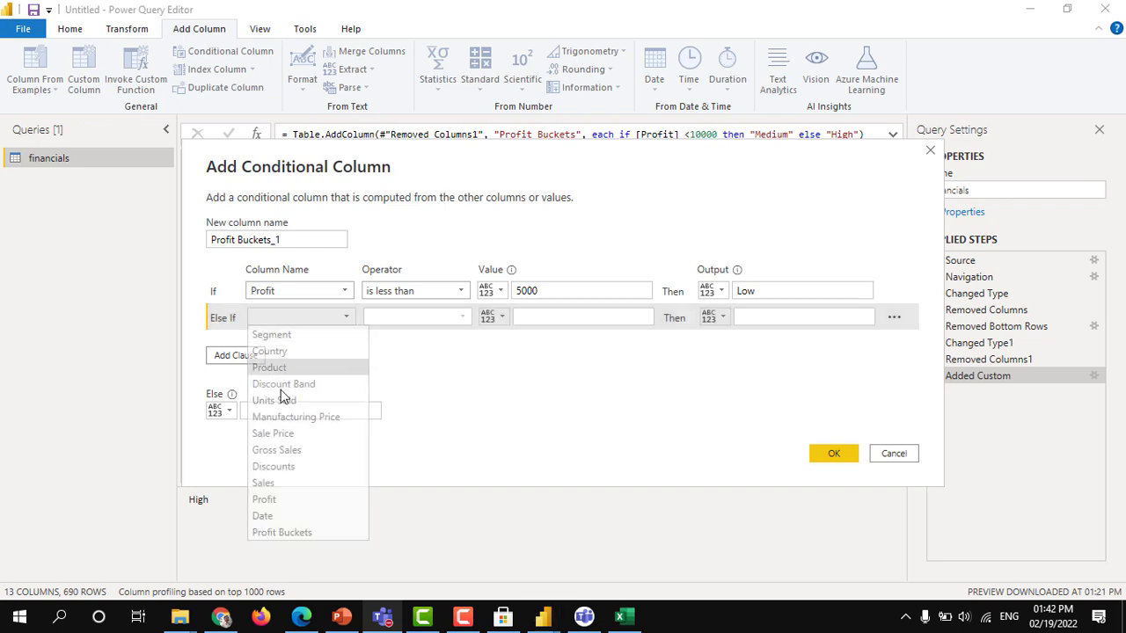
pyautogui.click(276, 503)
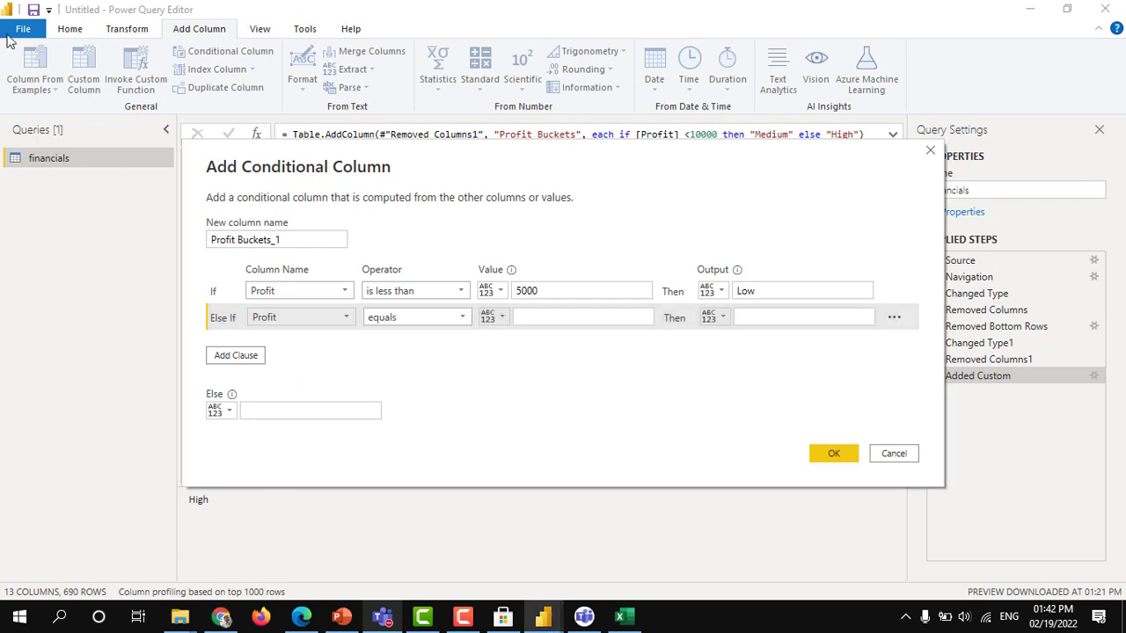
pyautogui.click(405, 322)
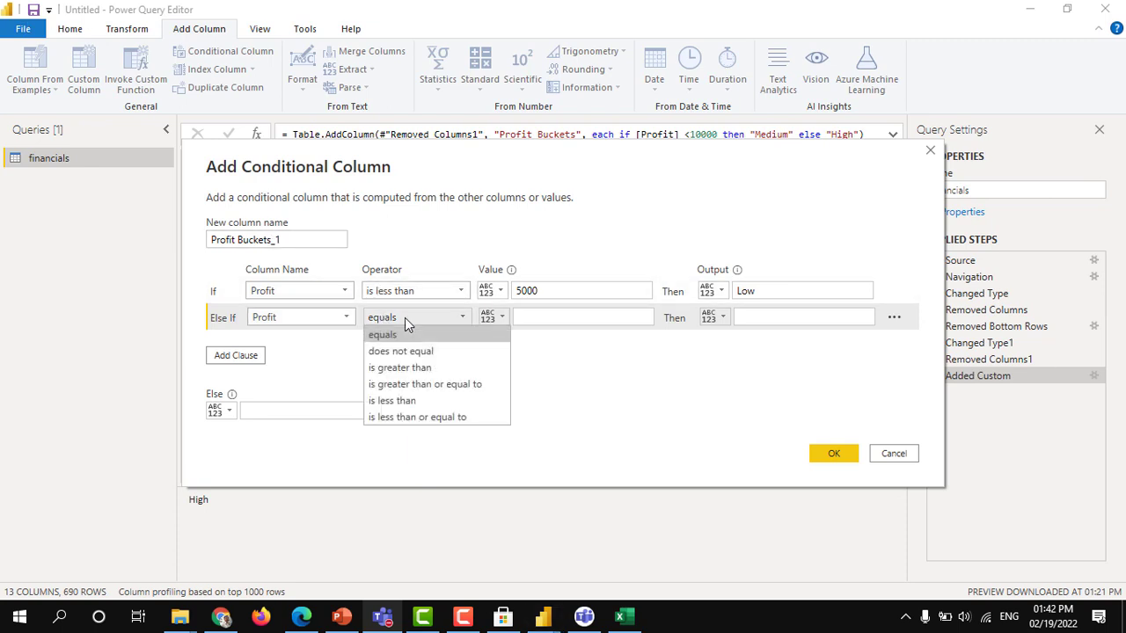
pyautogui.click(402, 401)
pyautogui.click(550, 315)
pyautogui.write('1000')
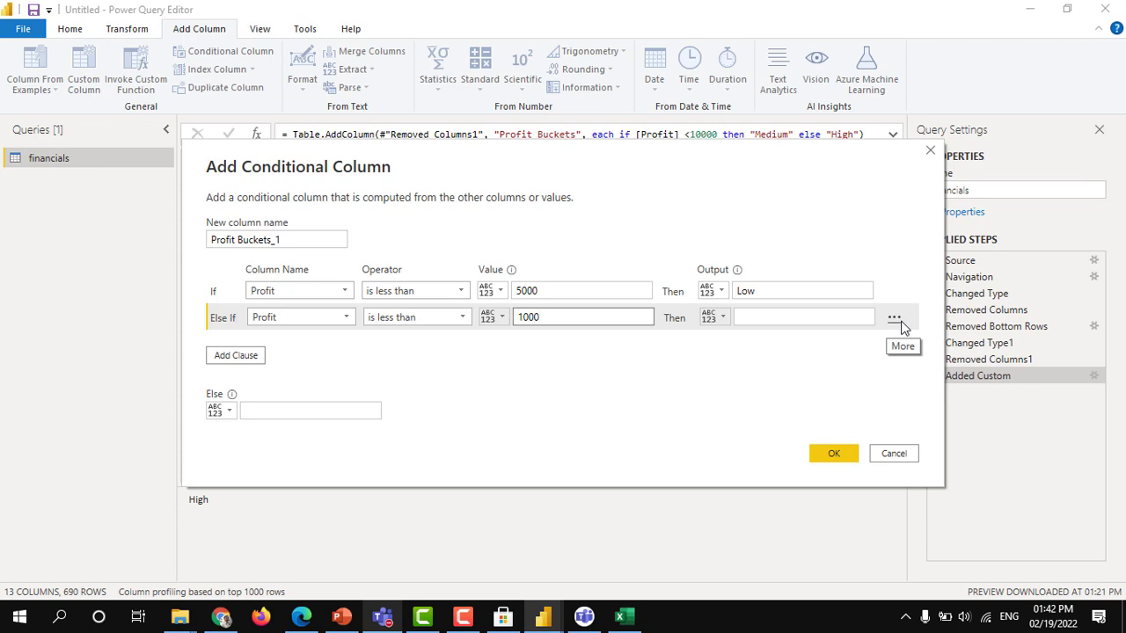
pyautogui.write('0')
pyautogui.click(770, 316)
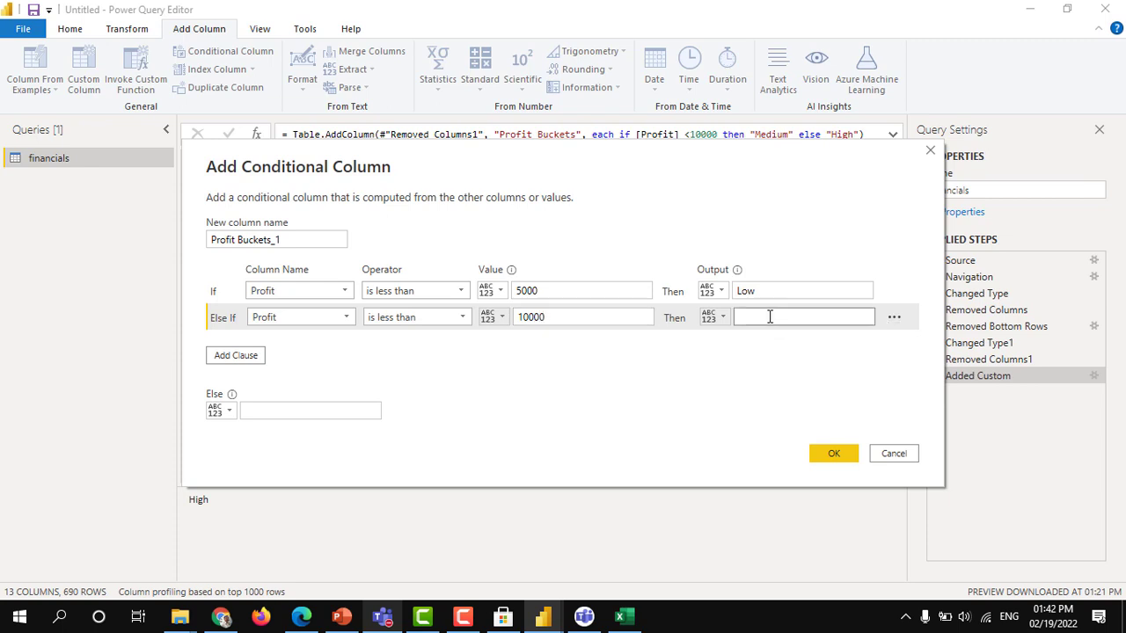
pyautogui.write('Medium')
pyautogui.click(290, 411)
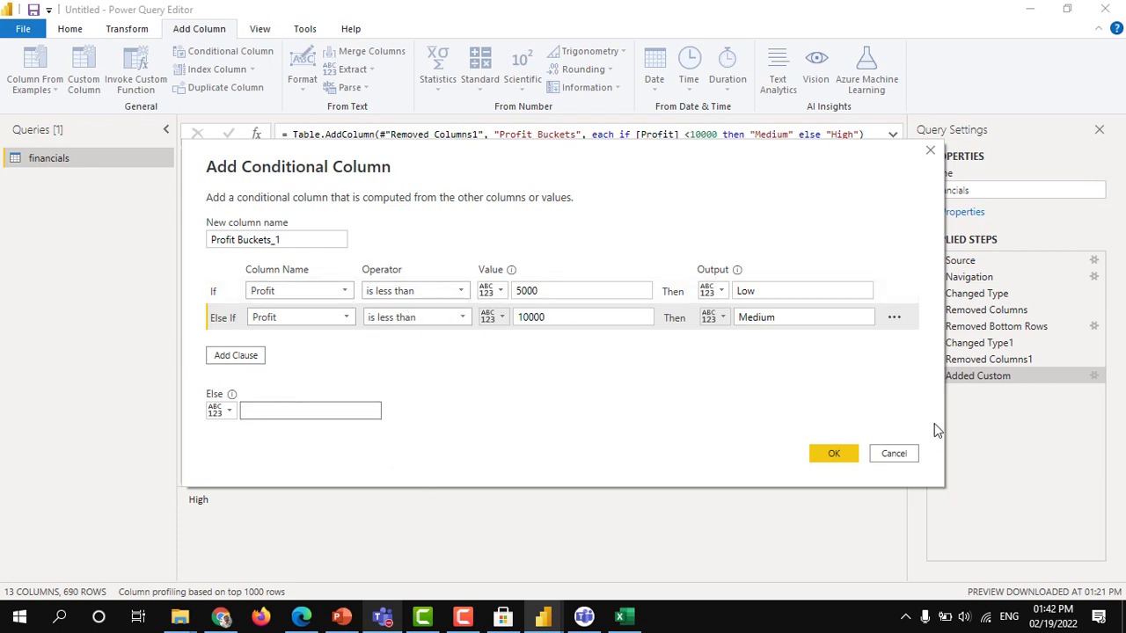
pyautogui.write('High')
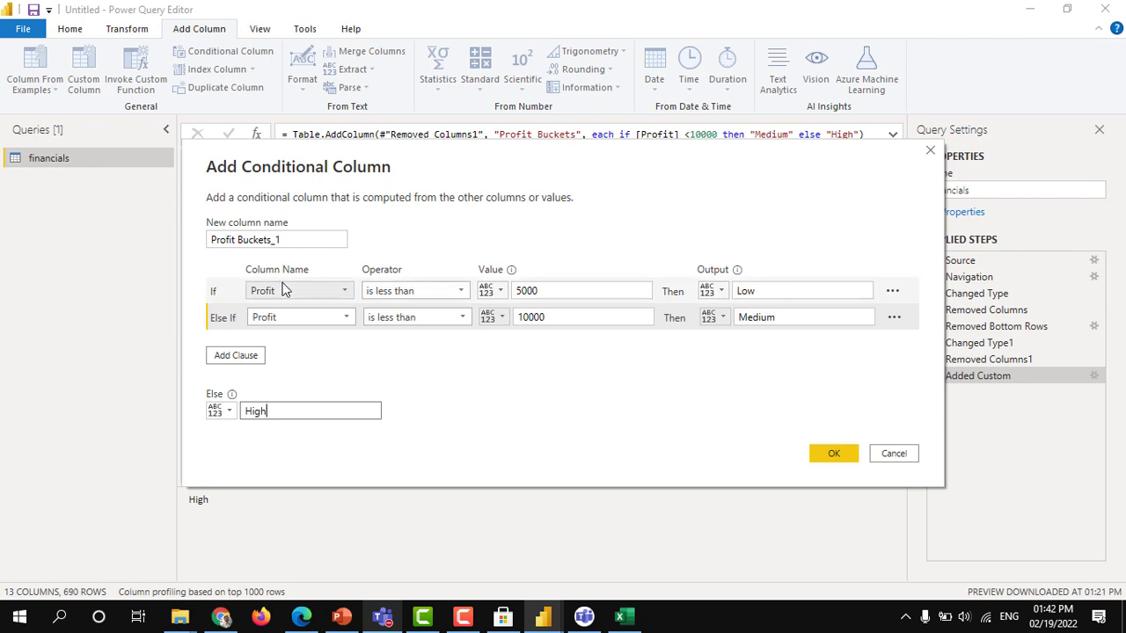
pyautogui.click(203, 274)
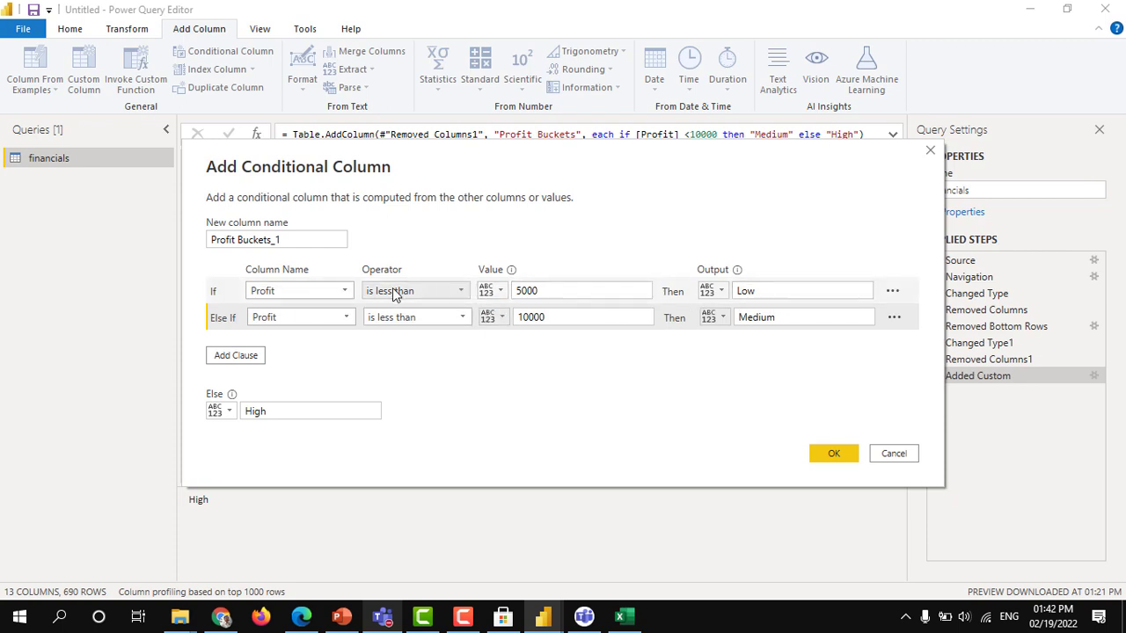
pyautogui.click(524, 290)
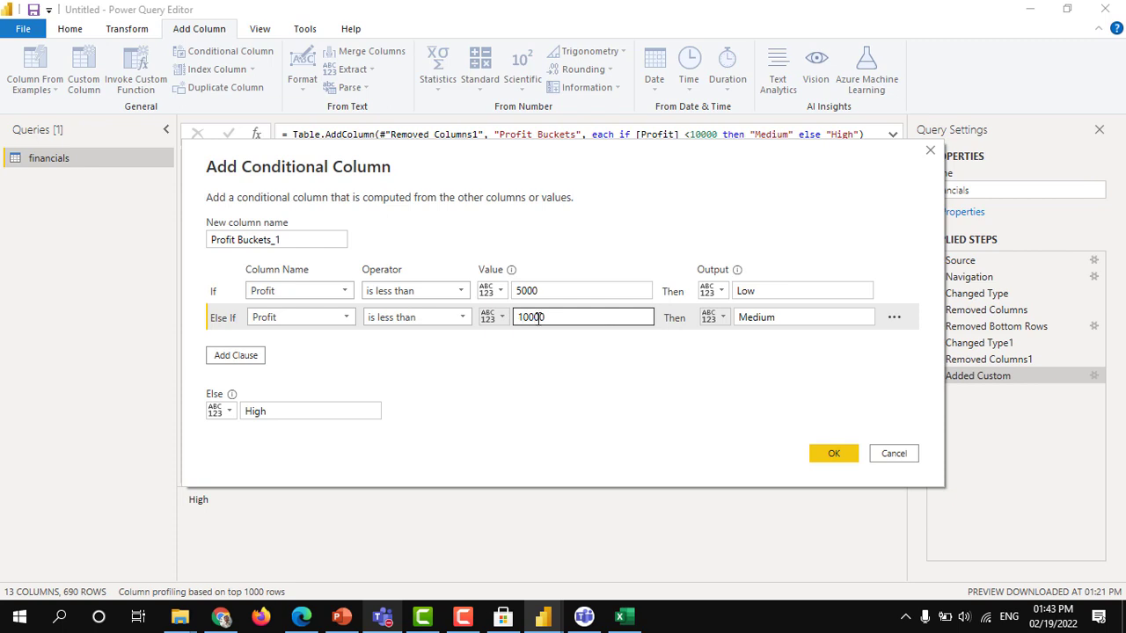
pyautogui.click(752, 321)
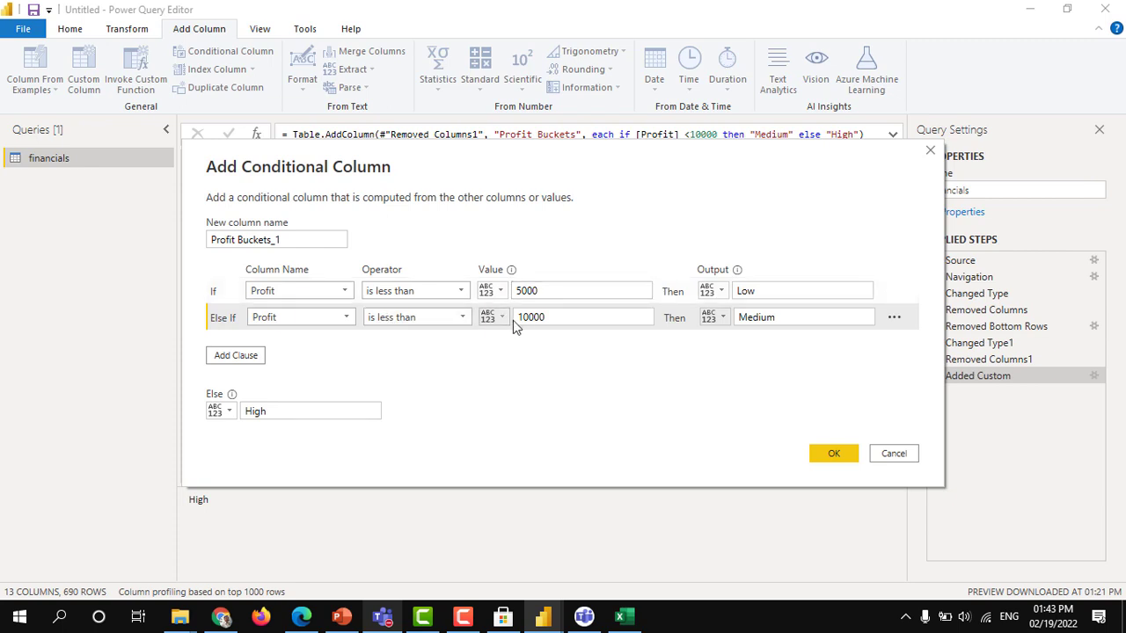
pyautogui.click(292, 413)
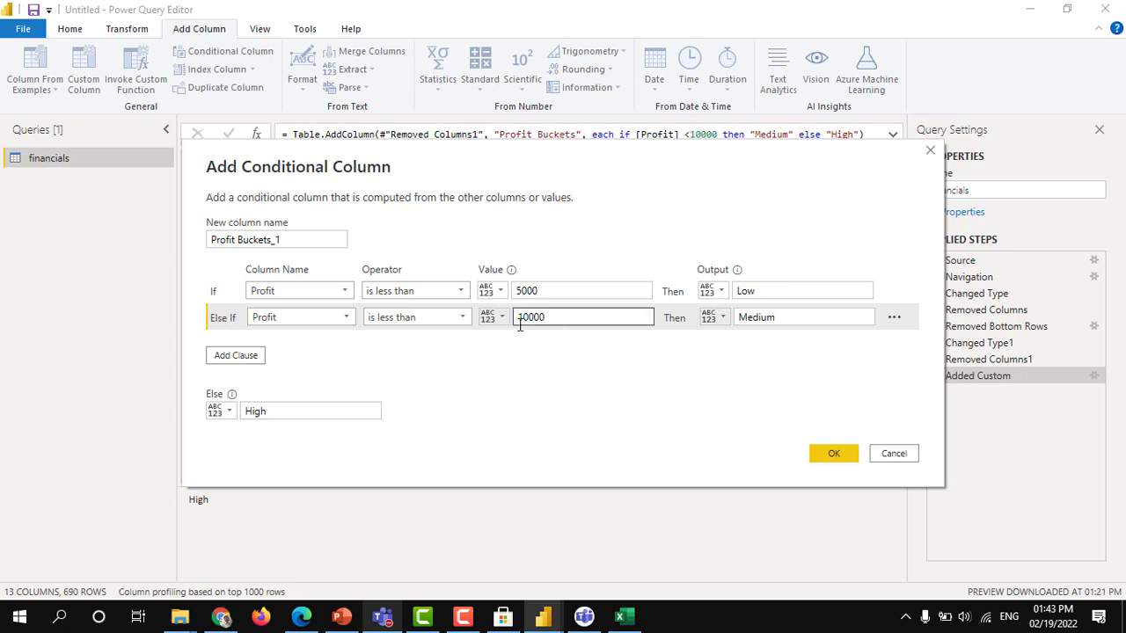
pyautogui.click(268, 410)
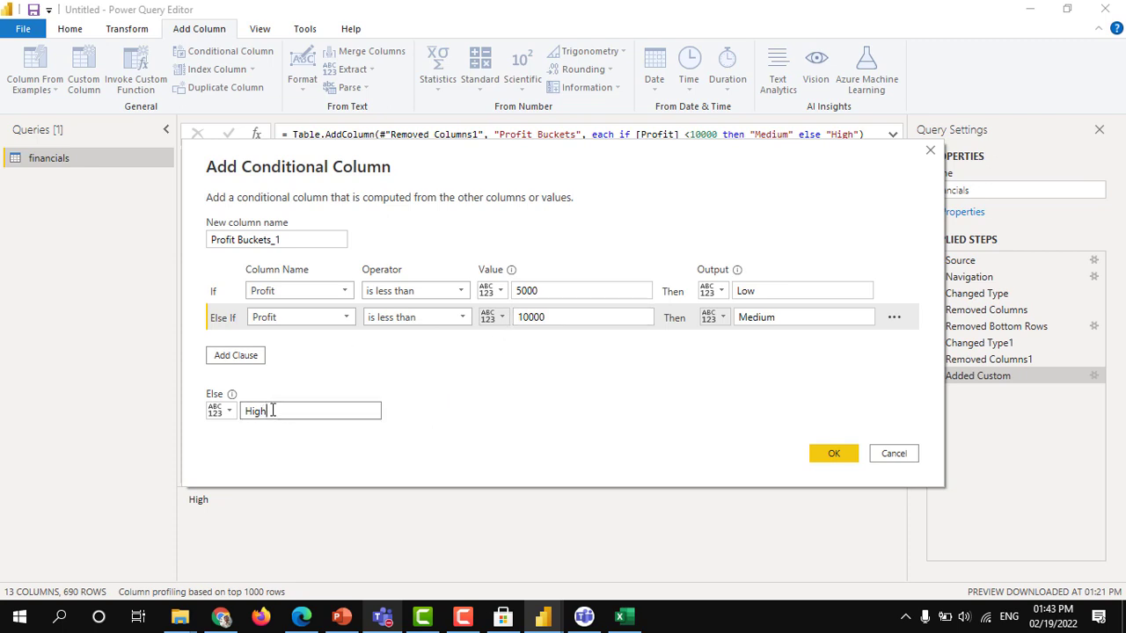
pyautogui.moveTo(268, 410); pyautogui.dragTo(229, 420)
pyautogui.click(485, 418)
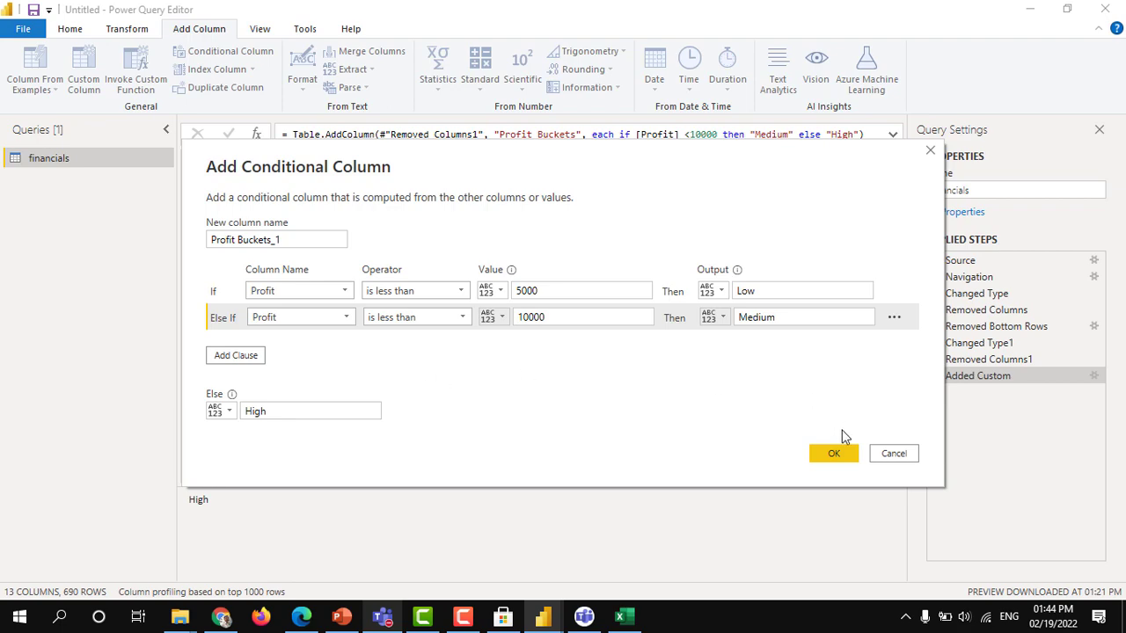
# Create the conditional column and check row 37's 14105 profit gets the right bucket
pyautogui.click(831, 458)
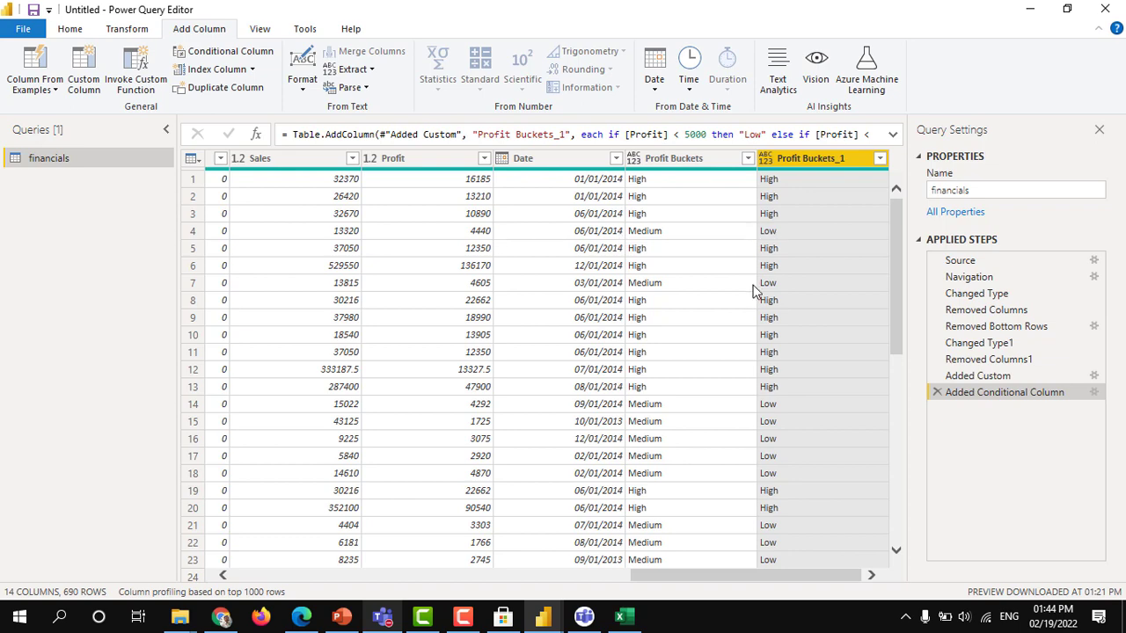
pyautogui.scroll(-5, 777, 345)
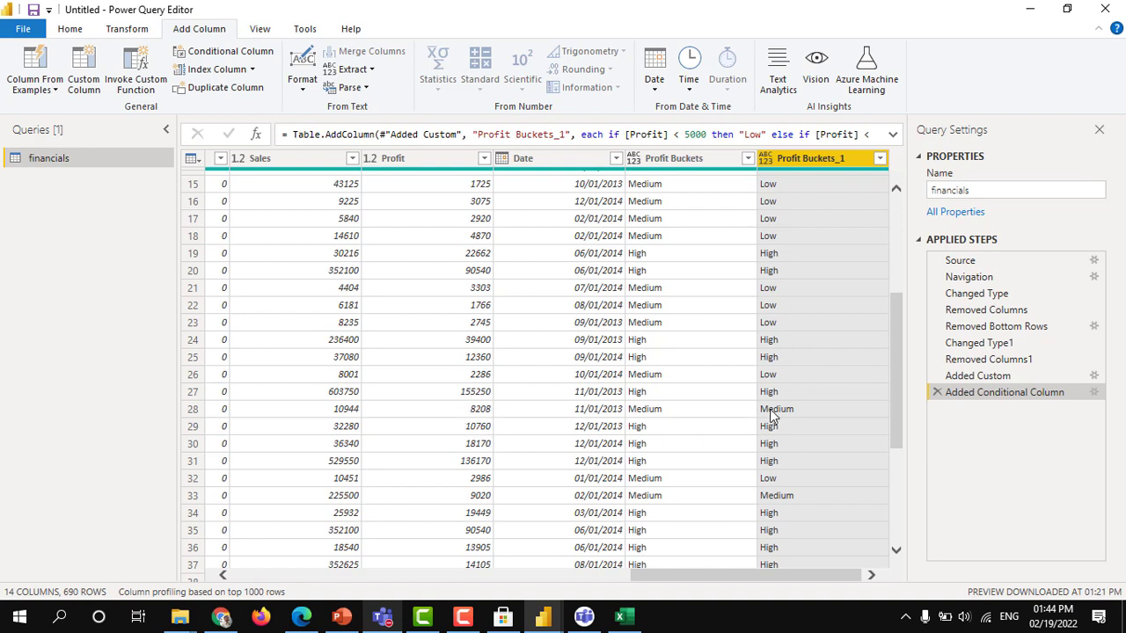
pyautogui.scroll(-2, 770, 415)
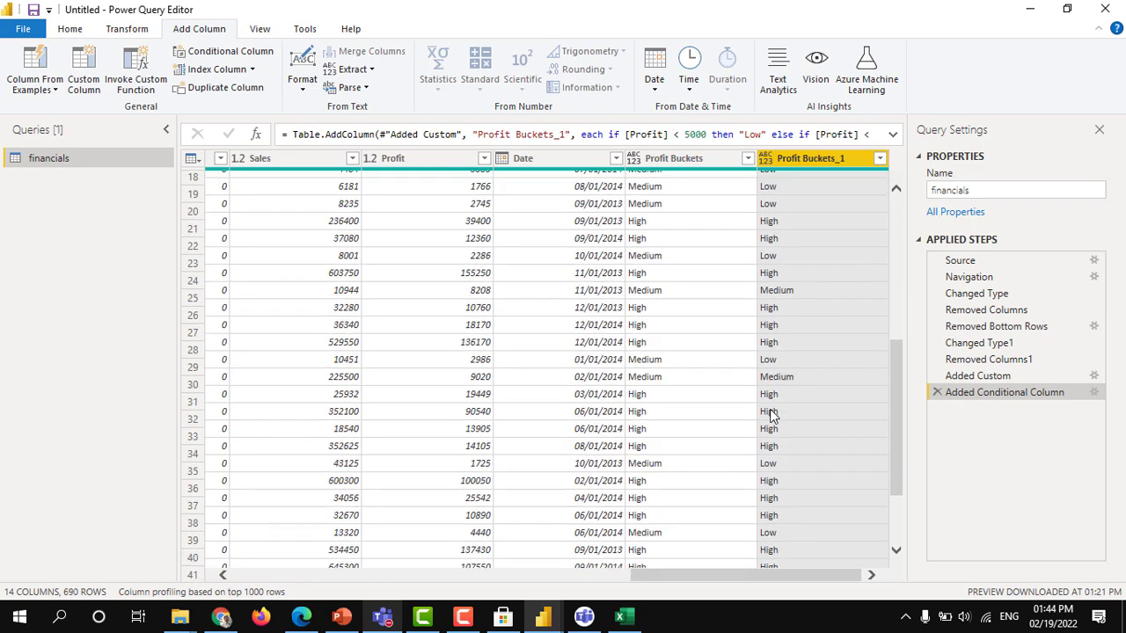
pyautogui.click(473, 451)
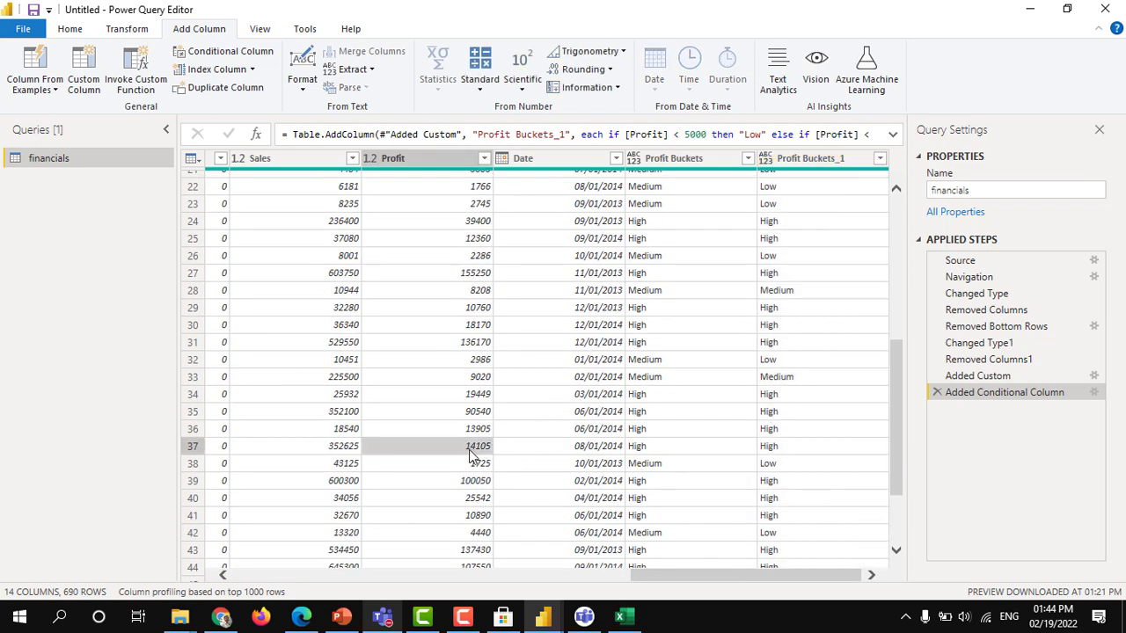
pyautogui.click(769, 448)
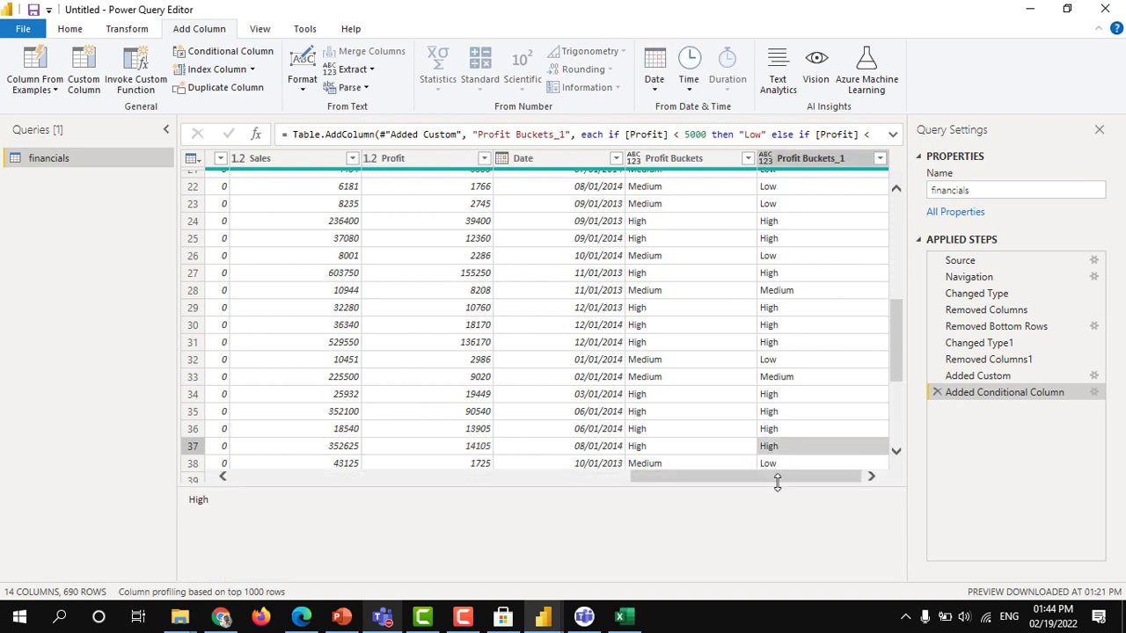
pyautogui.moveTo(778, 479); pyautogui.dragTo(284, 479)
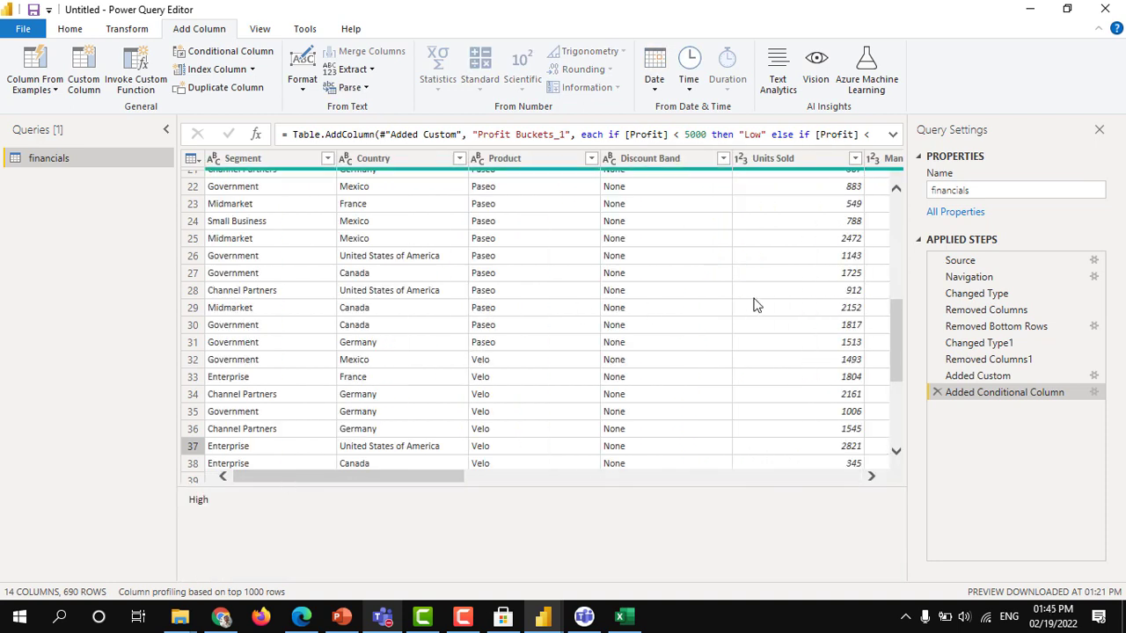
pyautogui.scroll(4, 754, 305)
pyautogui.moveTo(894, 273); pyautogui.dragTo(908, 199)
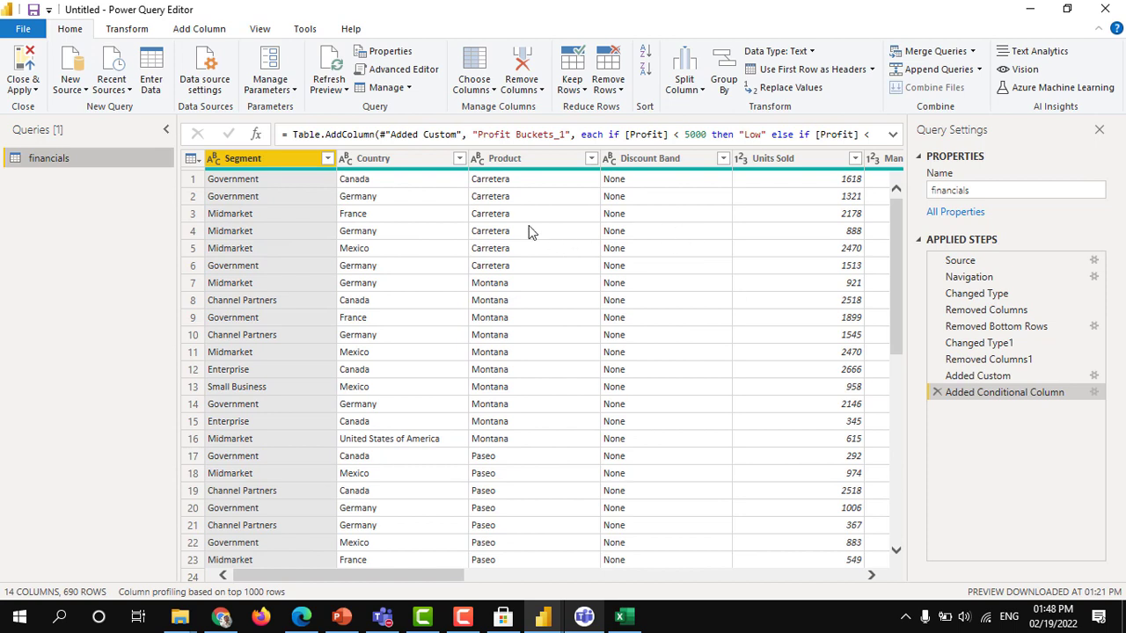
# Close the query editor and apply the changes with Close & Apply
pyautogui.click(27, 86)
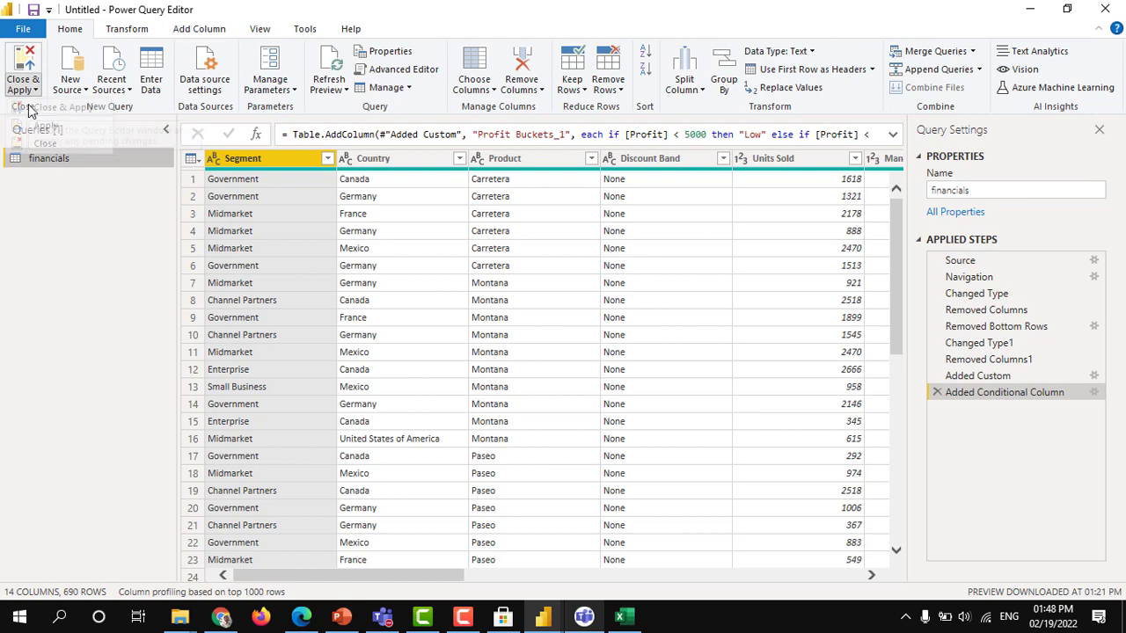
pyautogui.click(53, 108)
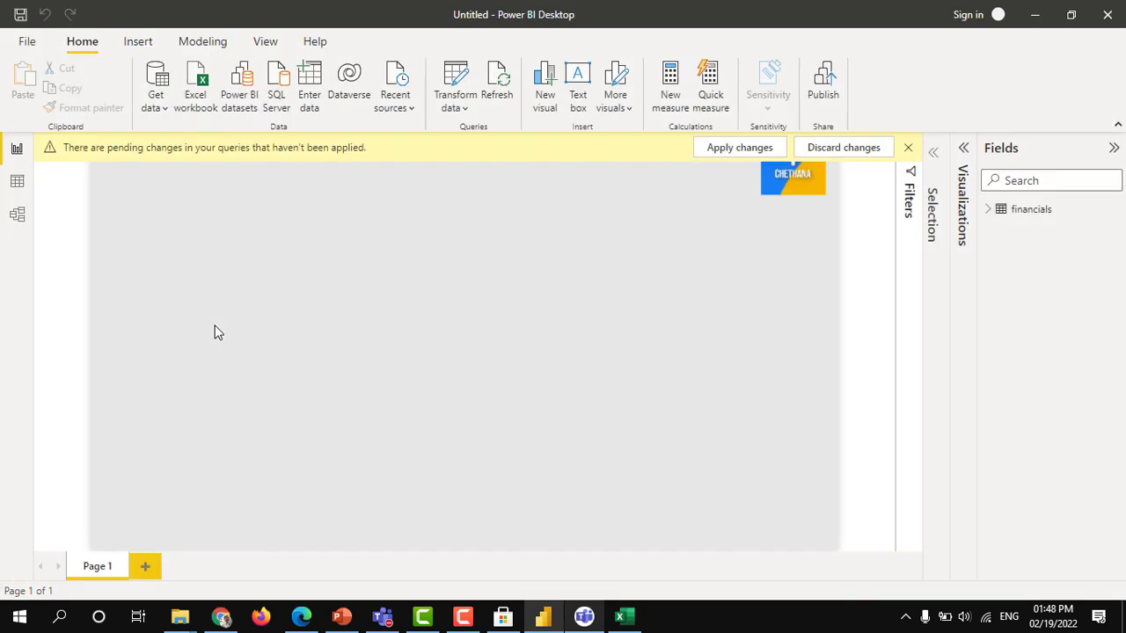